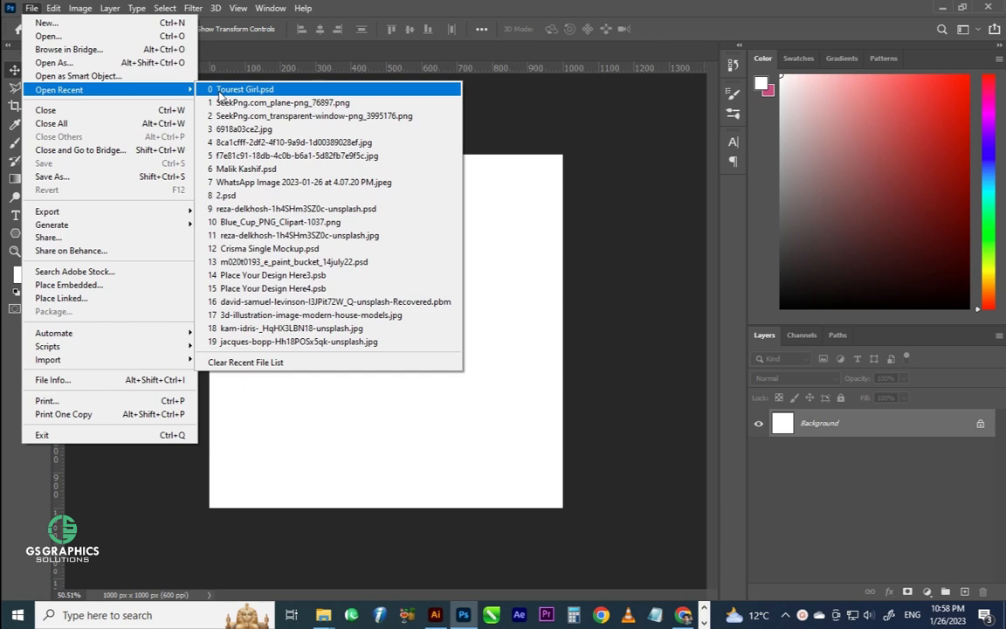
Open the recent Tourest Girl.psd, show only the cut-out girl layer over its background, and move the girl into the Untitled-1 document.
{"action": "left_click", "coordinate": [229, 89]}
{"action": "left_click", "coordinate": [758, 421]}
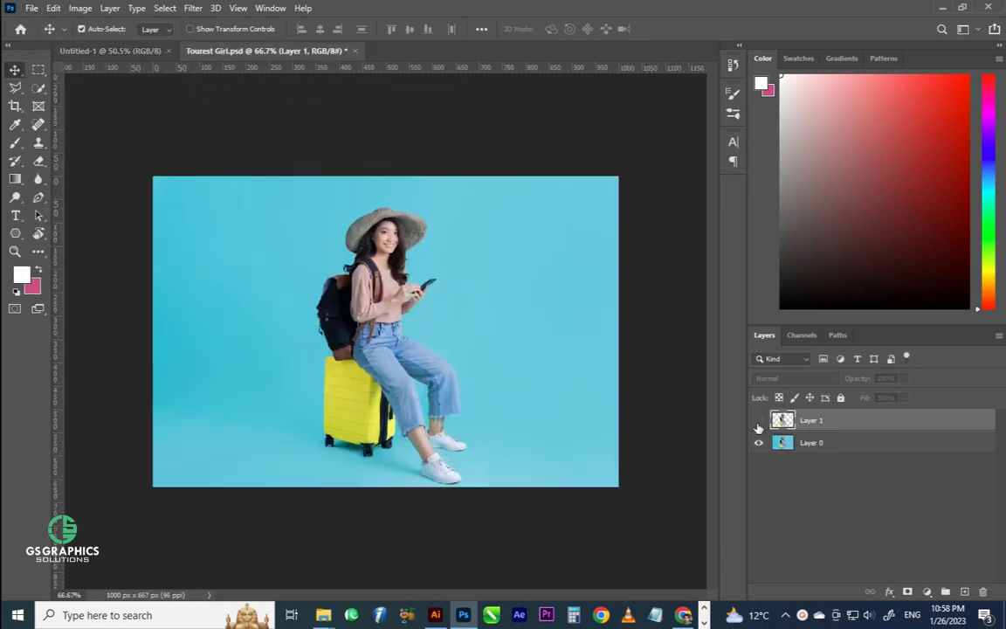
{"action": "left_click", "coordinate": [758, 444]}
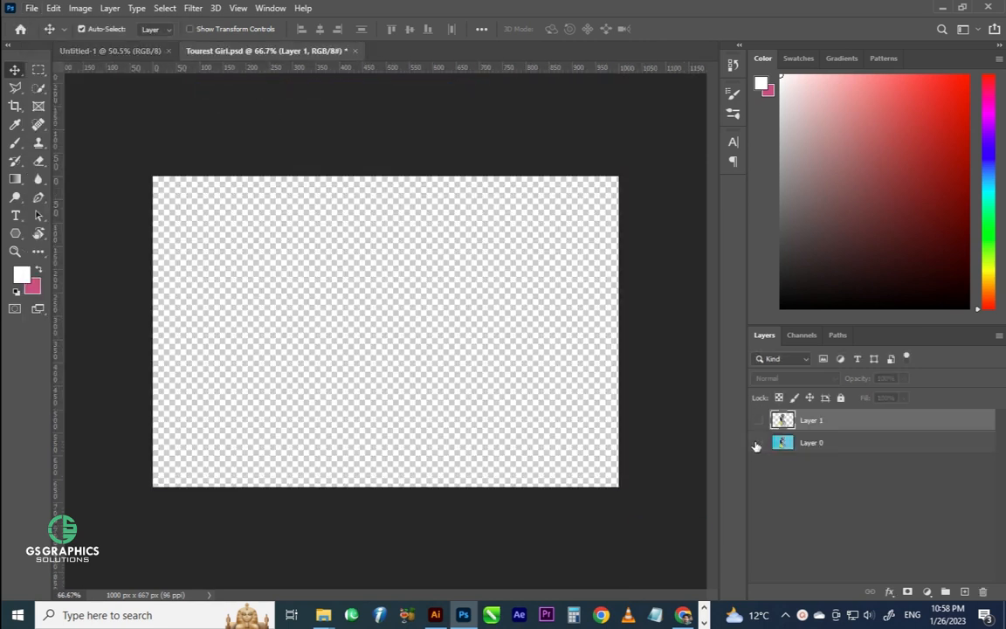
{"action": "left_click", "coordinate": [758, 444]}
{"action": "left_click", "coordinate": [759, 421]}
{"action": "left_click_drag", "start_coordinate": [406, 393], "coordinate": [354, 371]}
Place the SeekPng.com_plane-png_76897 image from the Downloads folder as an embedded object in the document.
{"action": "key", "text": "ctrl+o"}
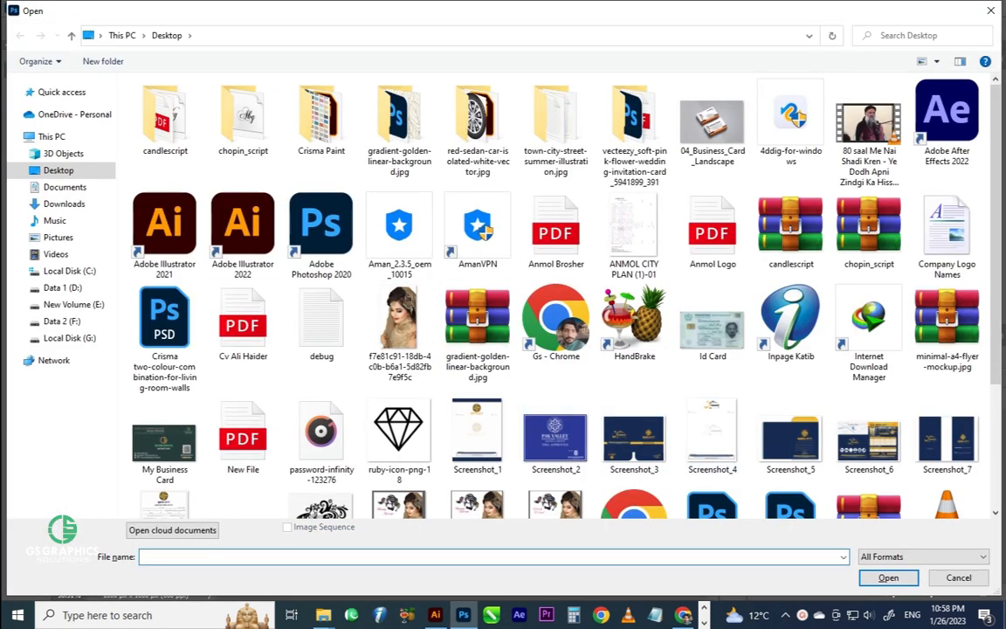
{"action": "left_click", "coordinate": [954, 580]}
{"action": "left_click", "coordinate": [31, 8]}
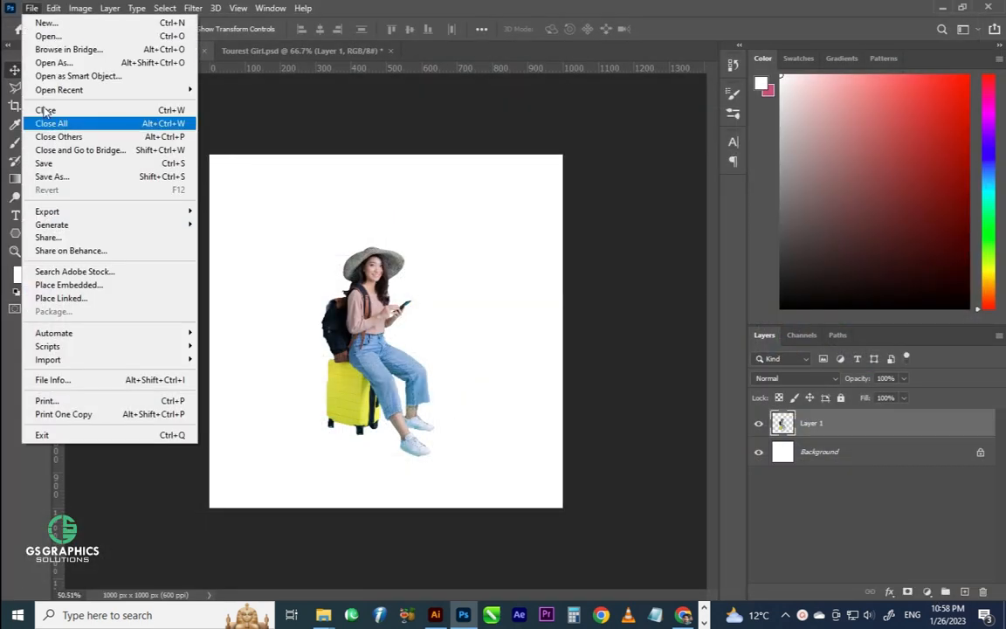
{"action": "left_click", "coordinate": [96, 286]}
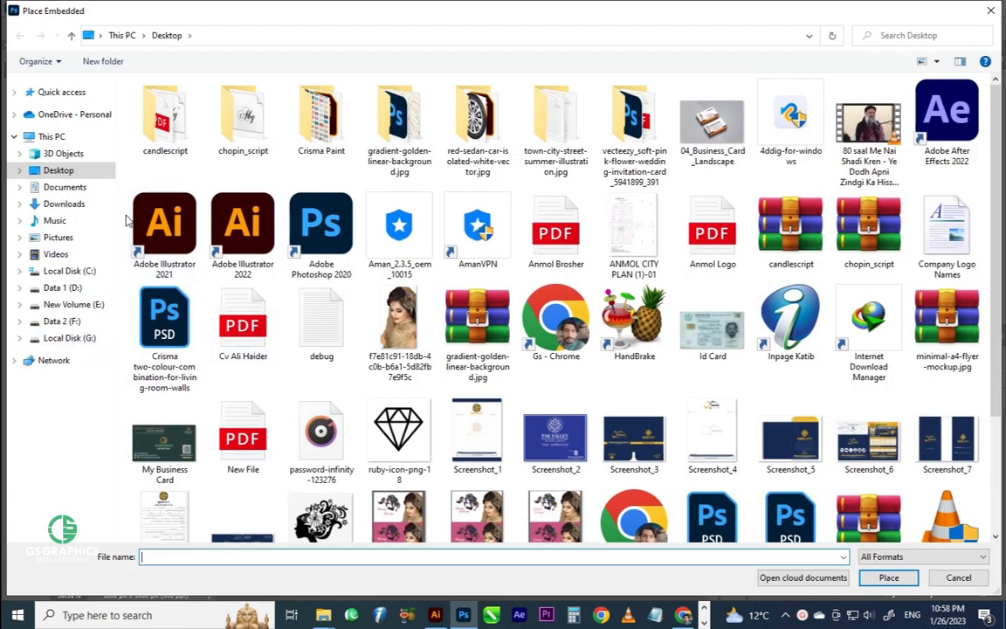
{"action": "left_click", "coordinate": [70, 204]}
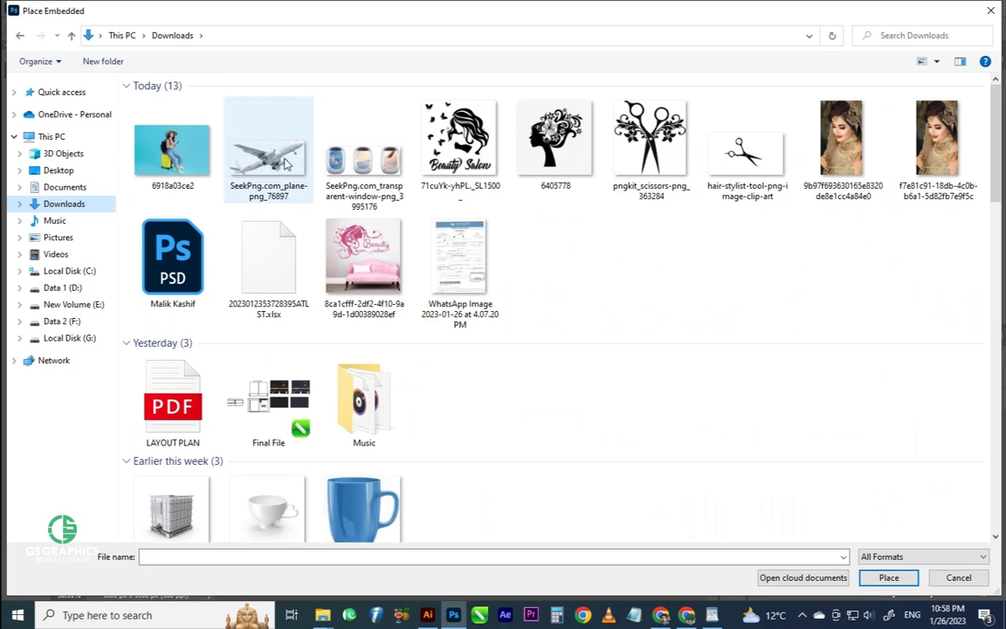
{"action": "left_click", "coordinate": [259, 148]}
{"action": "left_click", "coordinate": [888, 577]}
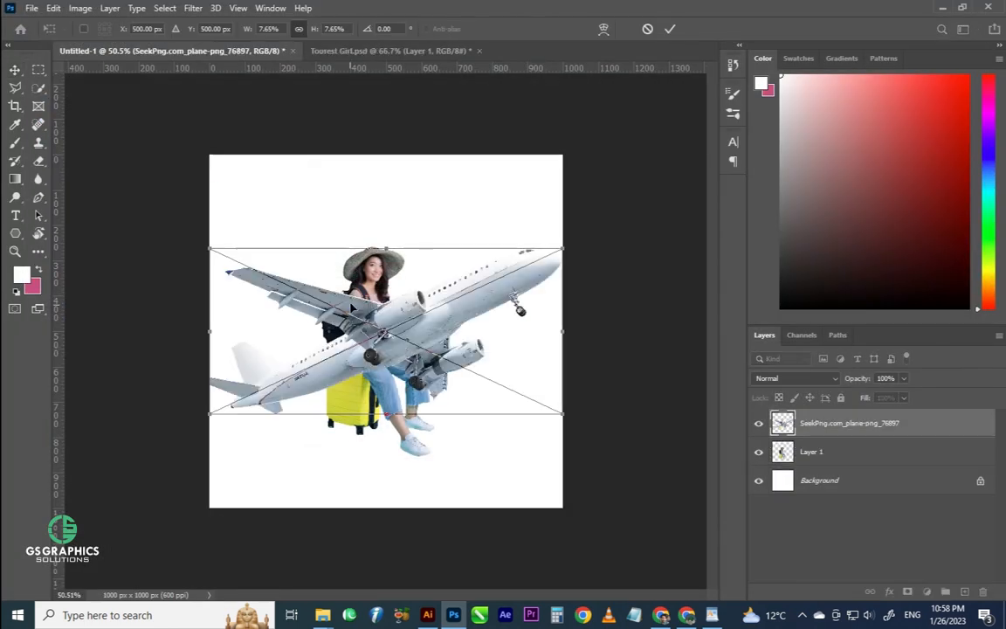
Scale the plane down to about 2.86%, flip it horizontally and place it above and to the right of the girl.
{"action": "left_click_drag", "start_coordinate": [562, 250], "coordinate": [337, 353]}
{"action": "left_click_drag", "start_coordinate": [275, 384], "coordinate": [431, 284]}
{"action": "right_click", "coordinate": [431, 284]}
{"action": "left_click", "coordinate": [463, 495]}
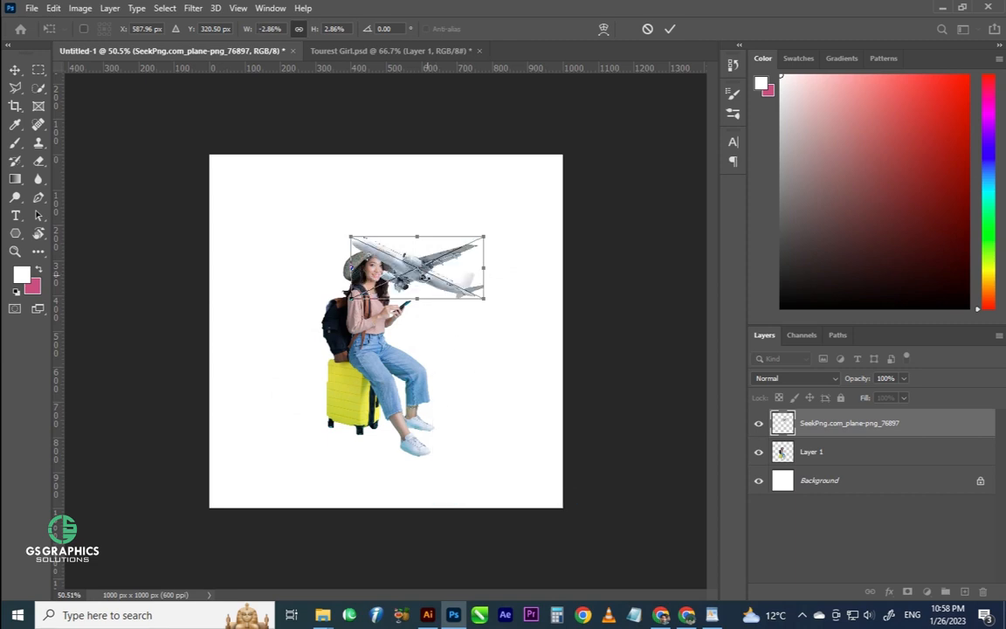
{"action": "left_click_drag", "start_coordinate": [387, 249], "coordinate": [430, 199]}
{"action": "key", "text": "Return"}
Add a Solid Color fill layer in light blue 60d4ff directly above the Background layer.
{"action": "left_click", "coordinate": [920, 502]}
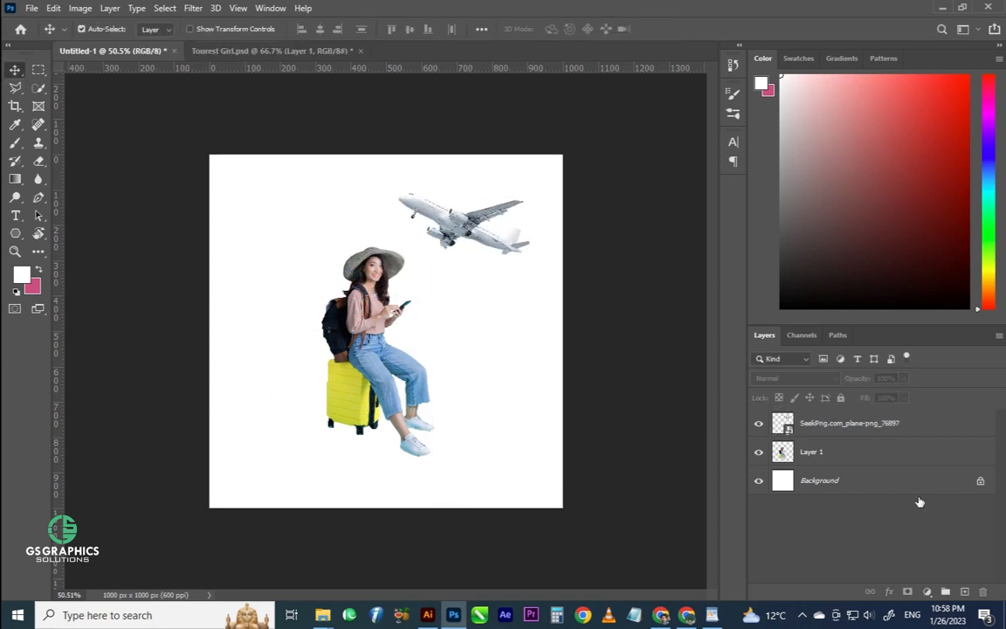
{"action": "left_click", "coordinate": [927, 592]}
{"action": "left_click", "coordinate": [948, 351]}
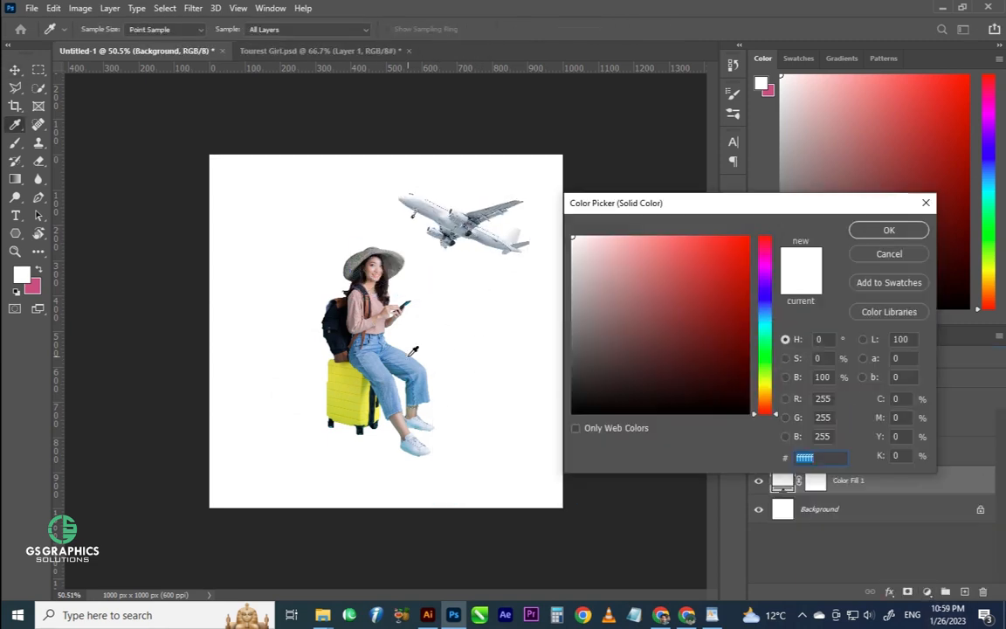
{"action": "left_click", "coordinate": [409, 356]}
{"action": "mouse_move", "coordinate": [663, 276]}
{"action": "left_mouse_down"}
{"action": "mouse_move", "coordinate": [698, 234]}
{"action": "mouse_move", "coordinate": [683, 237]}
{"action": "left_mouse_up"}
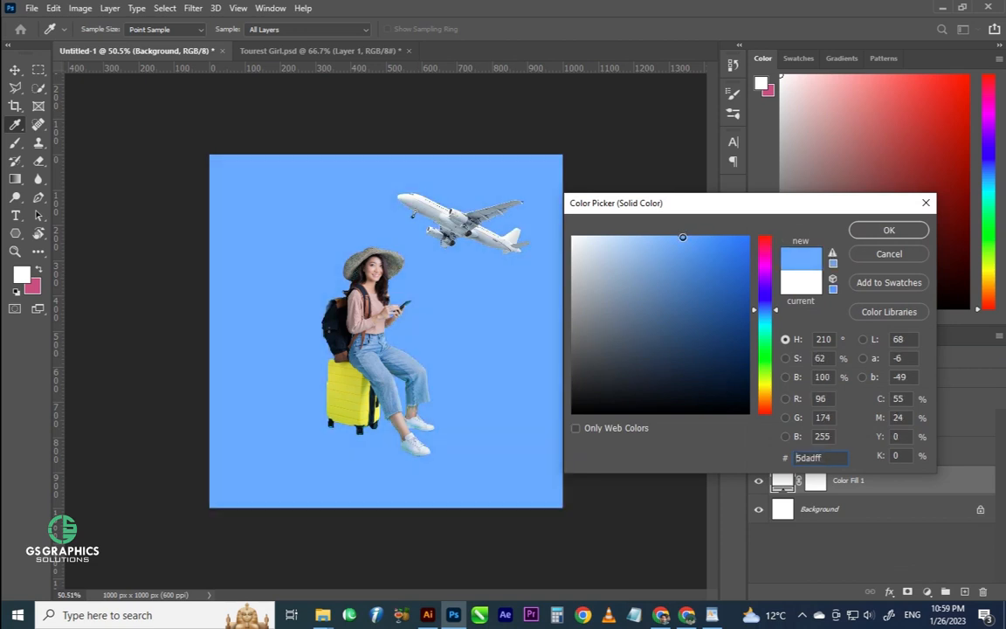
{"action": "left_click_drag", "start_coordinate": [768, 312], "coordinate": [769, 319]}
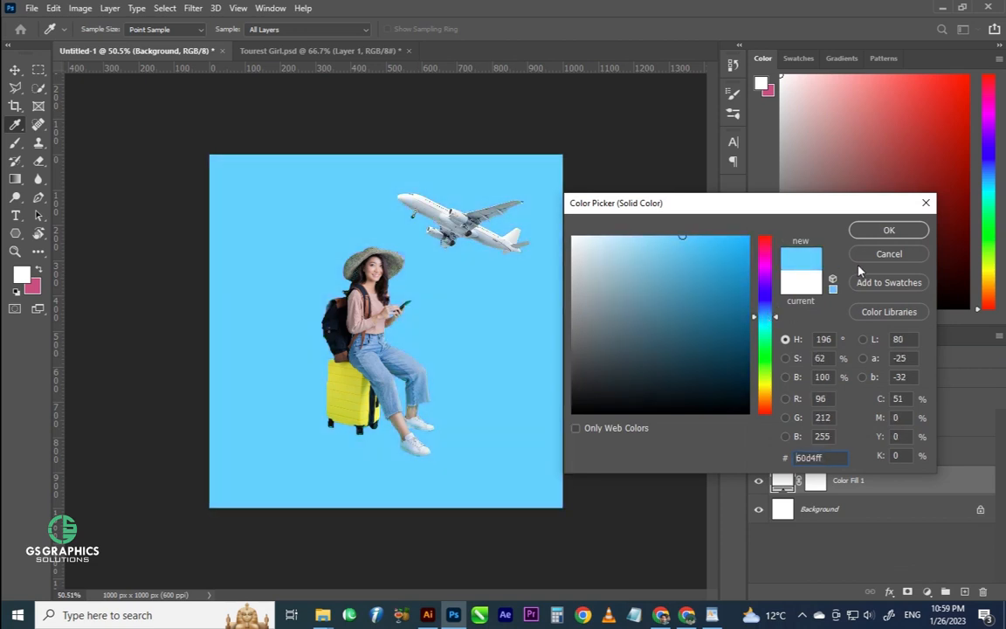
{"action": "key", "text": "Return"}
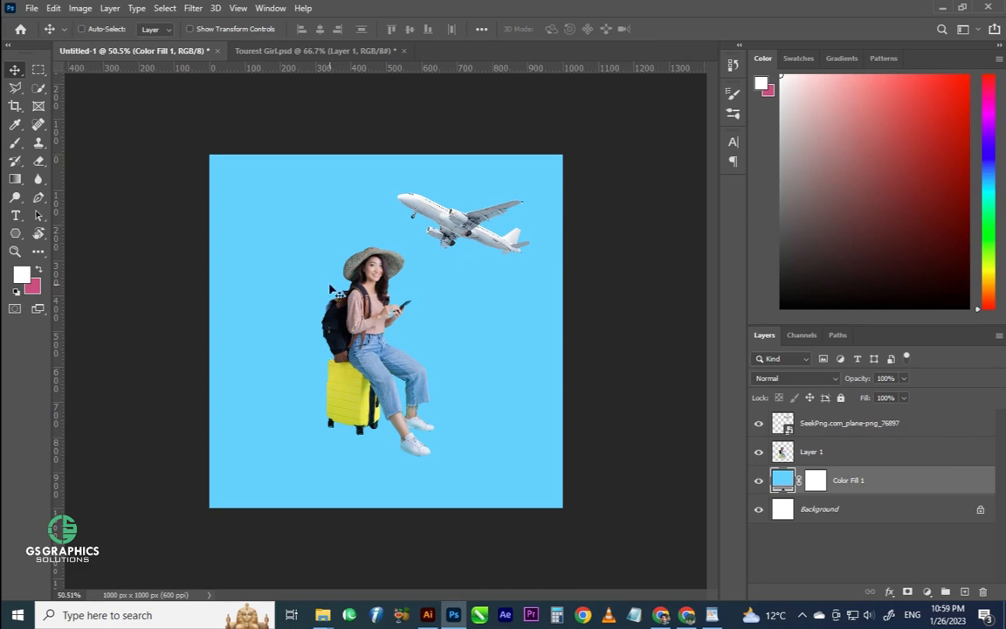
Place the SeekPng.com_transparent-window-png_3995176 image embedded, scaled to about 8.51%, in the upper part of the canvas behind the girl.
{"action": "left_click", "coordinate": [30, 8]}
{"action": "left_click", "coordinate": [66, 285]}
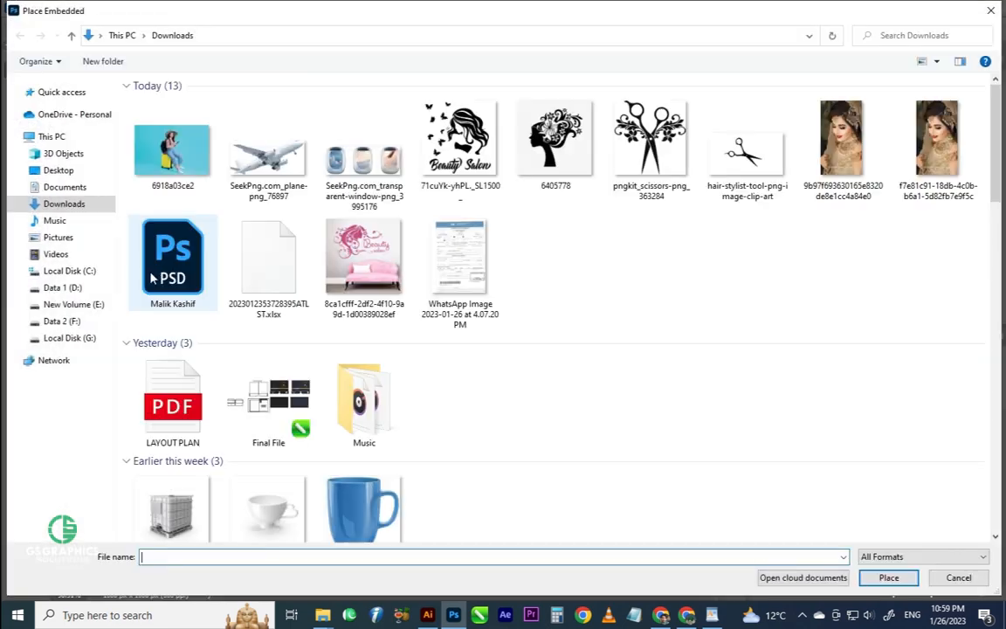
{"action": "double_click", "coordinate": [327, 180]}
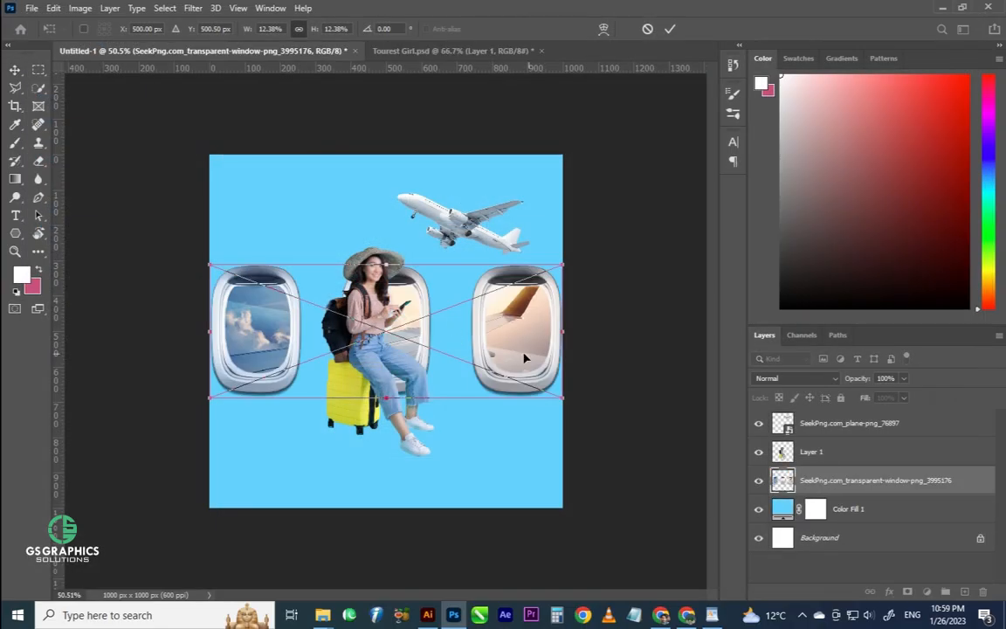
{"action": "left_click_drag", "start_coordinate": [562, 267], "coordinate": [455, 306]}
{"action": "left_click_drag", "start_coordinate": [305, 344], "coordinate": [353, 228]}
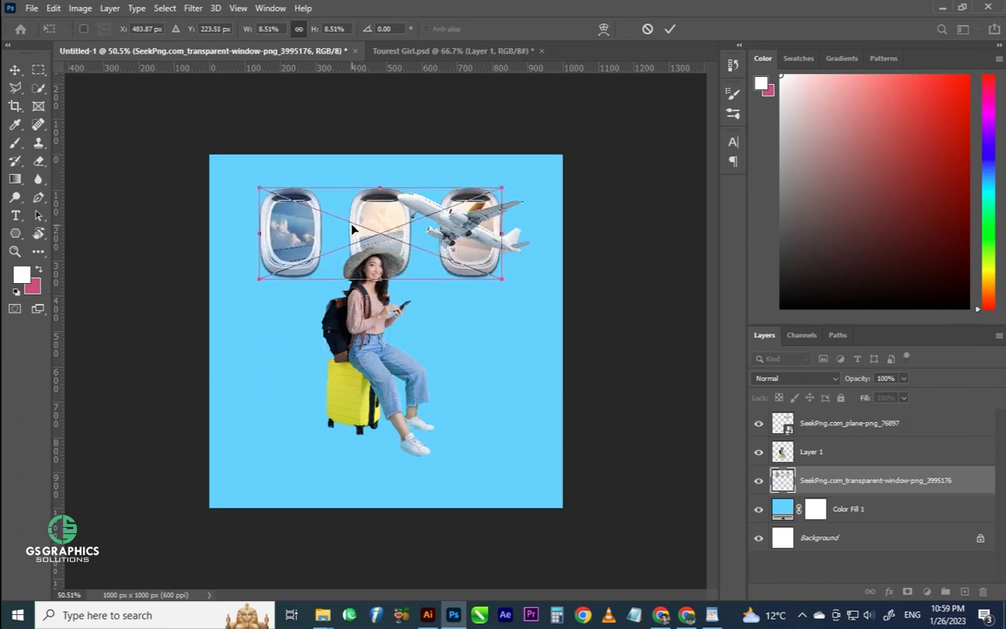
{"action": "key", "text": "Return"}
Rasterize the airplane windows layer and delete its middle and right windows, keeping only the left one.
{"action": "right_click", "coordinate": [955, 491]}
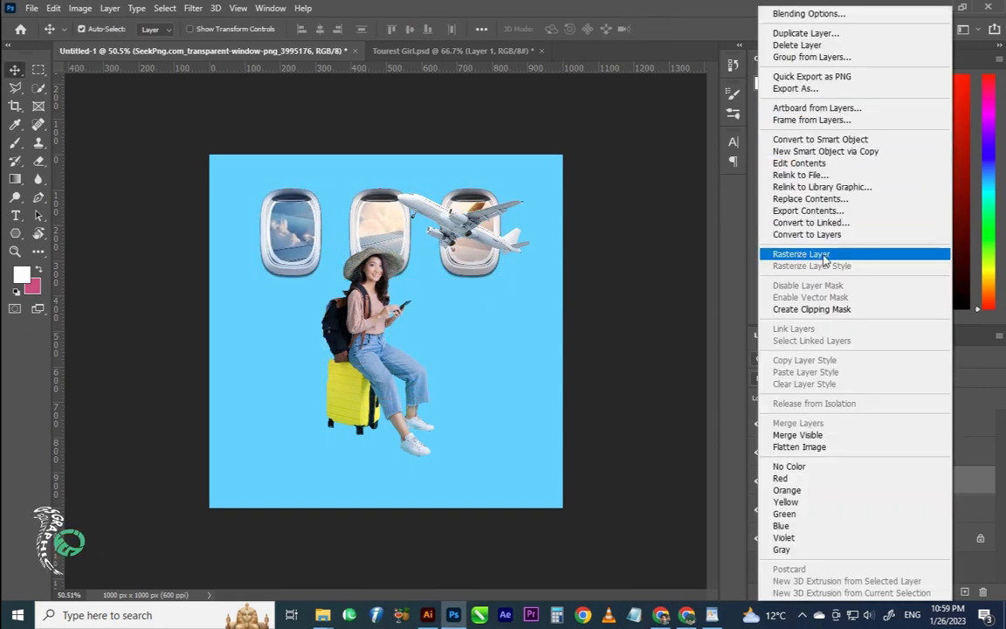
{"action": "left_click", "coordinate": [796, 253]}
{"action": "key", "text": "m"}
{"action": "left_click_drag", "start_coordinate": [545, 155], "coordinate": [323, 342]}
{"action": "key", "text": "Delete"}
{"action": "key", "text": "ctrl+d"}
{"action": "left_click", "coordinate": [15, 69]}
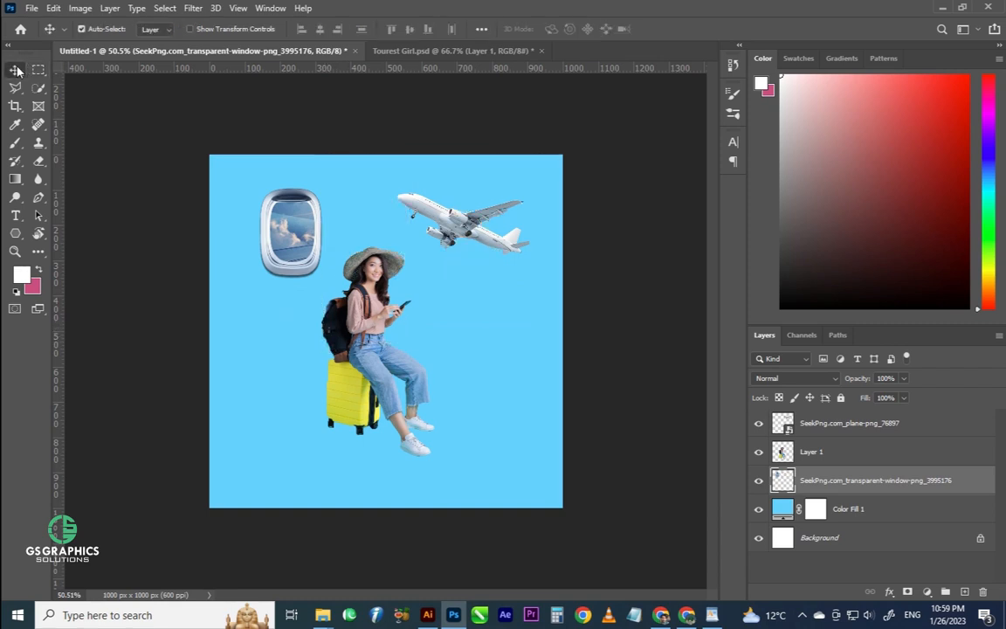
Move the remaining window toward the canvas centre and shift the girl down to the lower left.
{"action": "left_click_drag", "start_coordinate": [281, 212], "coordinate": [330, 225]}
{"action": "left_click_drag", "start_coordinate": [380, 301], "coordinate": [307, 361]}
{"action": "left_click_drag", "start_coordinate": [358, 215], "coordinate": [386, 245]}
Enlarge the airplane window with Free Transform and lower the plane so it overlaps the window's right side.
{"action": "key", "text": "ctrl+t"}
{"action": "left_click_drag", "start_coordinate": [400, 321], "coordinate": [446, 387]}
{"action": "left_click_drag", "start_coordinate": [421, 353], "coordinate": [422, 334]}
{"action": "key", "text": "Return"}
{"action": "left_click_drag", "start_coordinate": [463, 218], "coordinate": [460, 288]}
Add a layer mask to the airplane window and fade its bottom edge with a vertical black-to-white gradient.
{"action": "left_click_drag", "start_coordinate": [270, 165], "coordinate": [556, 470]}
{"action": "left_click", "coordinate": [382, 359]}
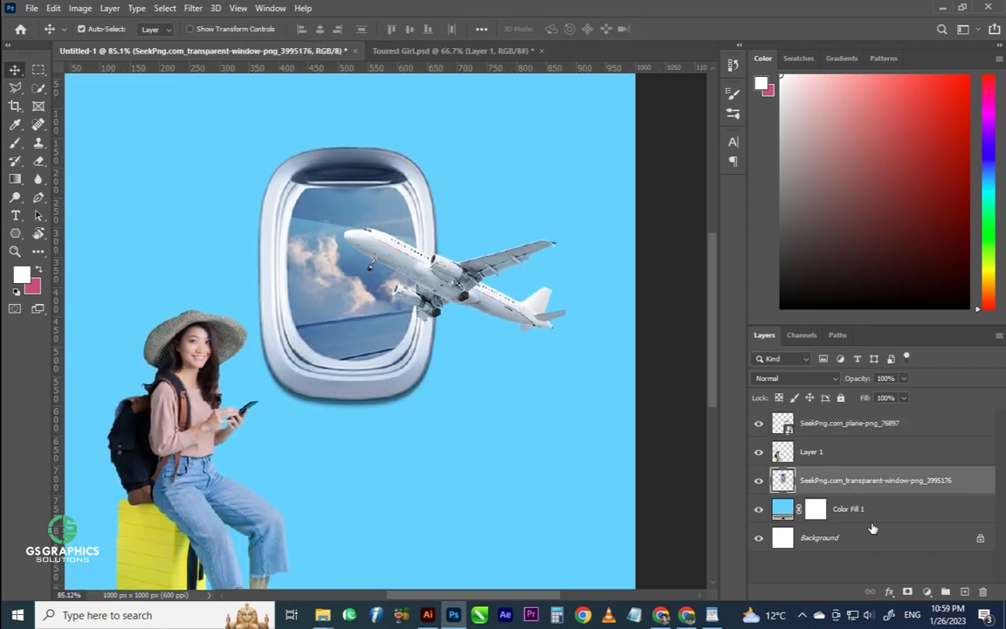
{"action": "left_click", "coordinate": [907, 594]}
{"action": "left_click", "coordinate": [17, 179]}
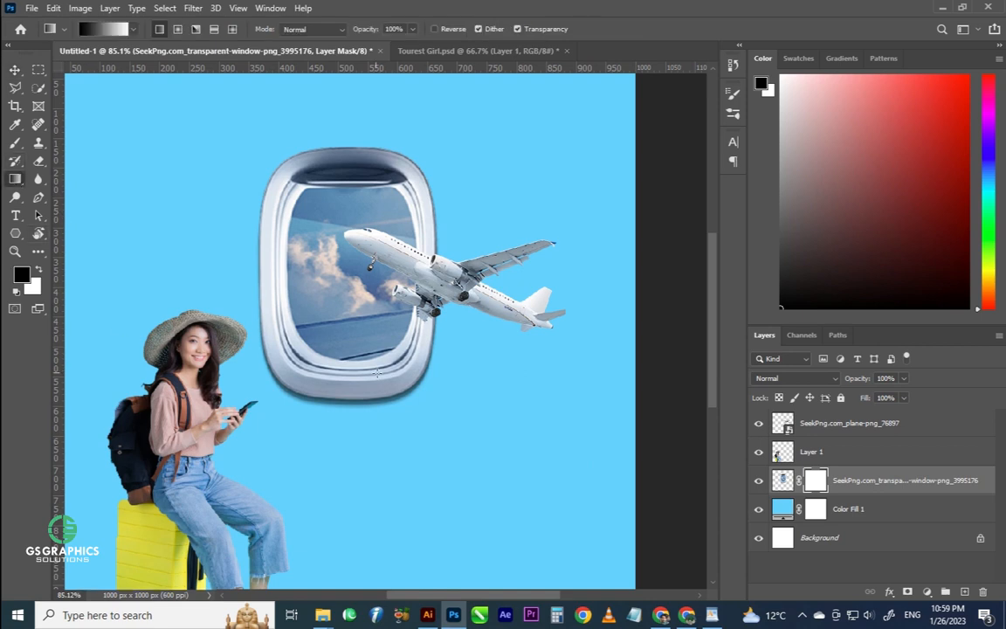
{"action": "left_click_drag", "start_coordinate": [345, 397], "coordinate": [347, 353]}
{"action": "left_click_drag", "start_coordinate": [359, 452], "coordinate": [359, 293]}
{"action": "left_click_drag", "start_coordinate": [351, 421], "coordinate": [350, 318]}
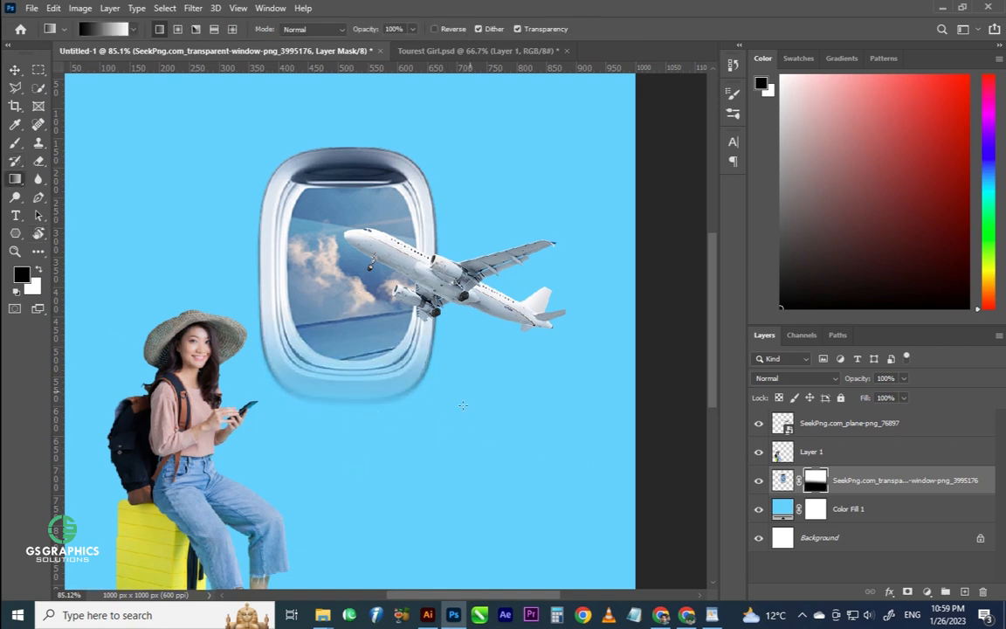
Try fading the window's right side with a horizontal gradient on its mask, and undo it.
{"action": "left_click_drag", "start_coordinate": [490, 315], "coordinate": [411, 325]}
{"action": "key", "text": "ctrl+z"}
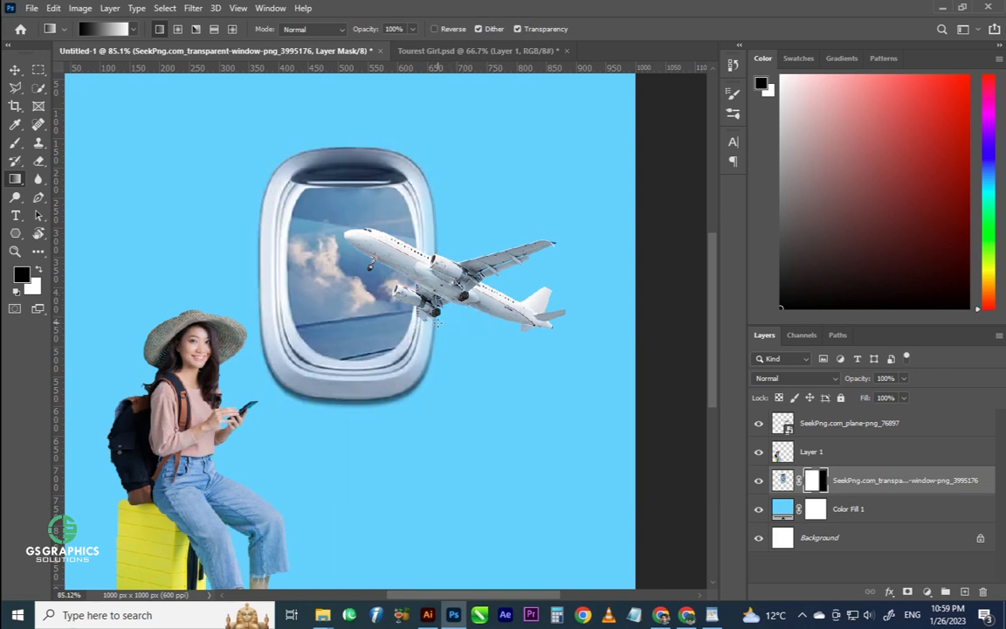
{"action": "key", "text": "ctrl+z"}
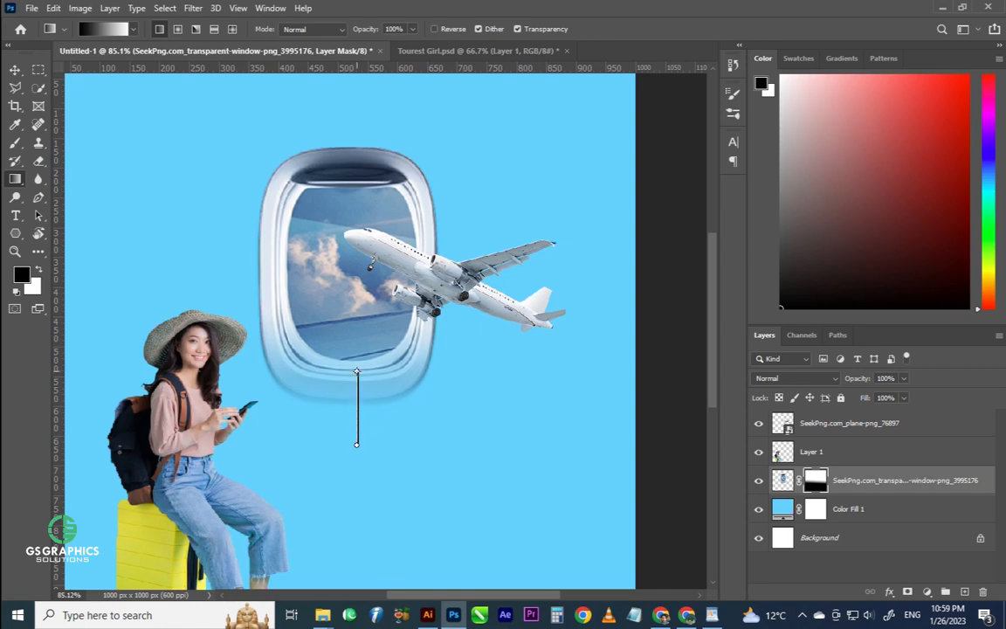
Redraw the vertical gradient on the window's mask, from below the frame up into the glass, for the bottom fade.
{"action": "left_click_drag", "start_coordinate": [356, 370], "coordinate": [356, 371]}
{"action": "left_click_drag", "start_coordinate": [357, 437], "coordinate": [357, 328]}
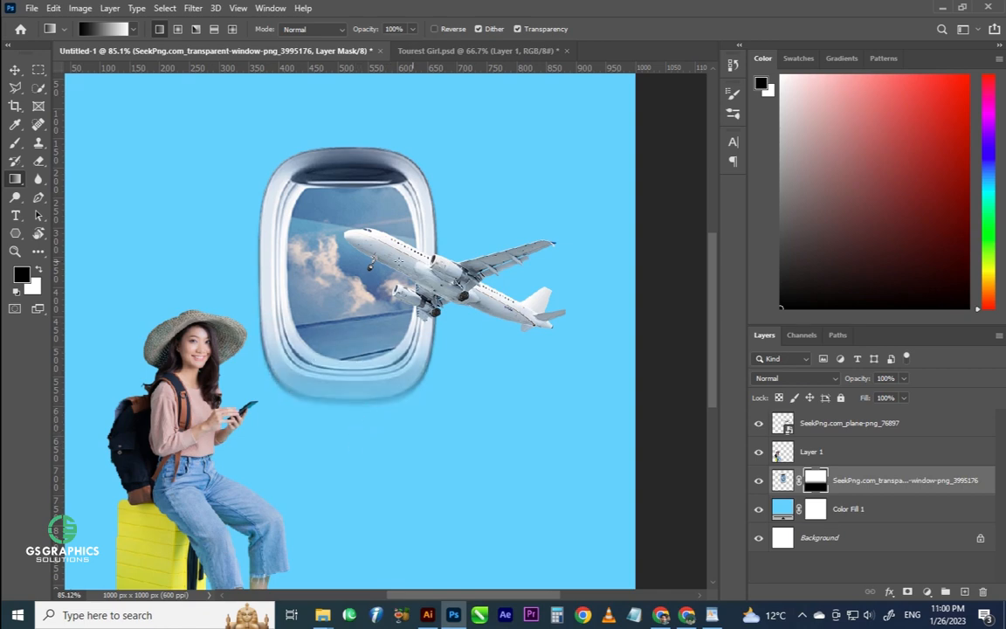
Move the girl up and to the right so she overlaps the lower-left part of the window.
{"action": "left_click", "coordinate": [14, 71]}
{"action": "scroll", "coordinate": [367, 319], "scroll_direction": "down", "scroll_amount": 5}
{"action": "left_click_drag", "start_coordinate": [453, 294], "coordinate": [451, 295]}
{"action": "left_click", "coordinate": [316, 408]}
{"action": "left_click_drag", "start_coordinate": [320, 412], "coordinate": [372, 368]}
Move the plane slightly up and to the right and scale it down so its nose stays inside the window.
{"action": "left_click_drag", "start_coordinate": [200, 196], "coordinate": [573, 509]}
{"action": "left_click_drag", "start_coordinate": [547, 327], "coordinate": [467, 375]}
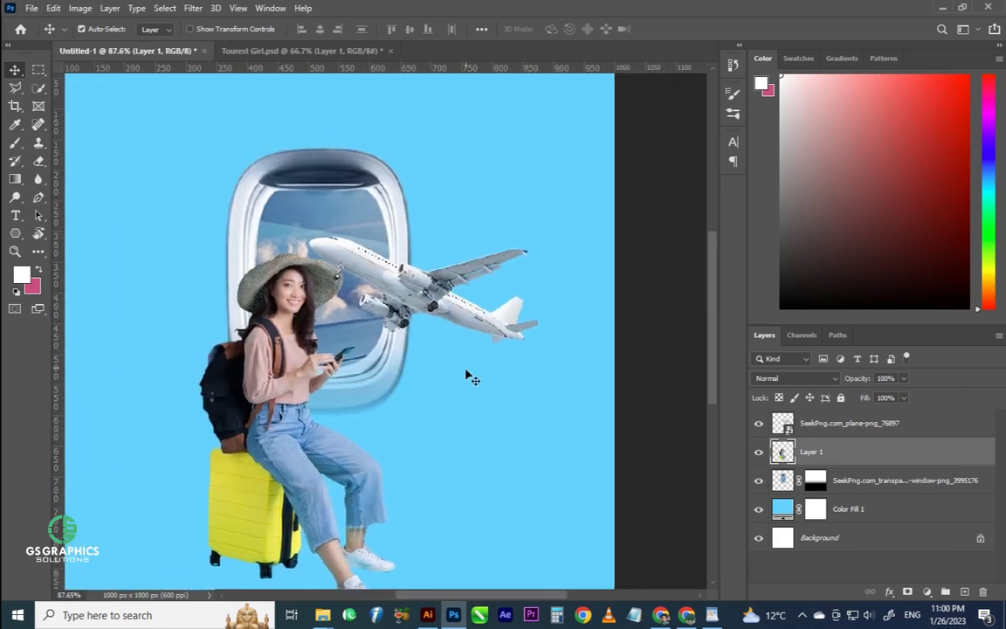
{"action": "left_click_drag", "start_coordinate": [466, 334], "coordinate": [497, 290]}
{"action": "key", "text": "ctrl+t"}
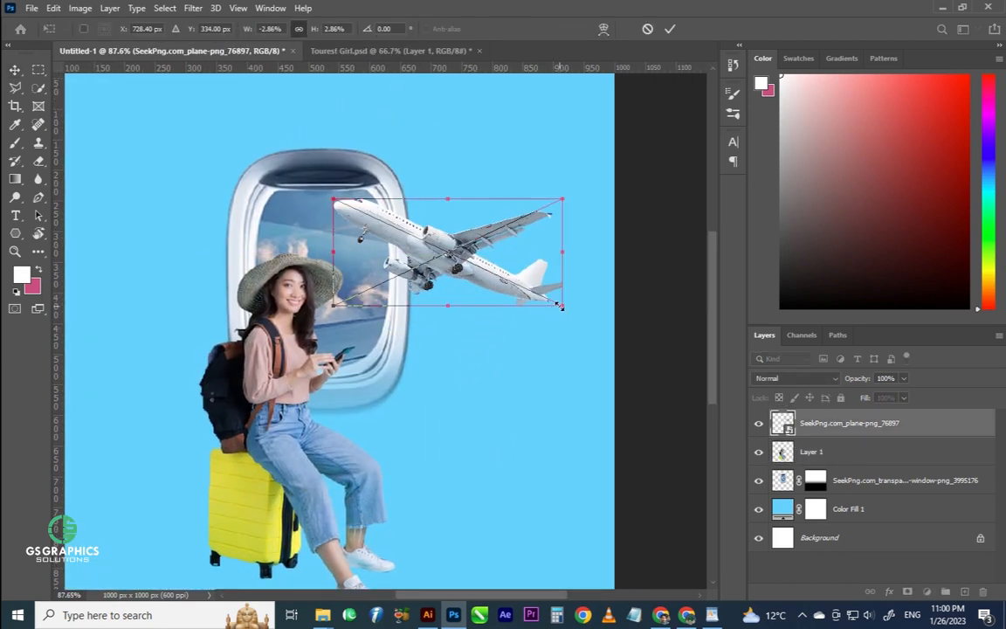
{"action": "left_click_drag", "start_coordinate": [559, 289], "coordinate": [493, 291]}
{"action": "key", "text": "Return"}
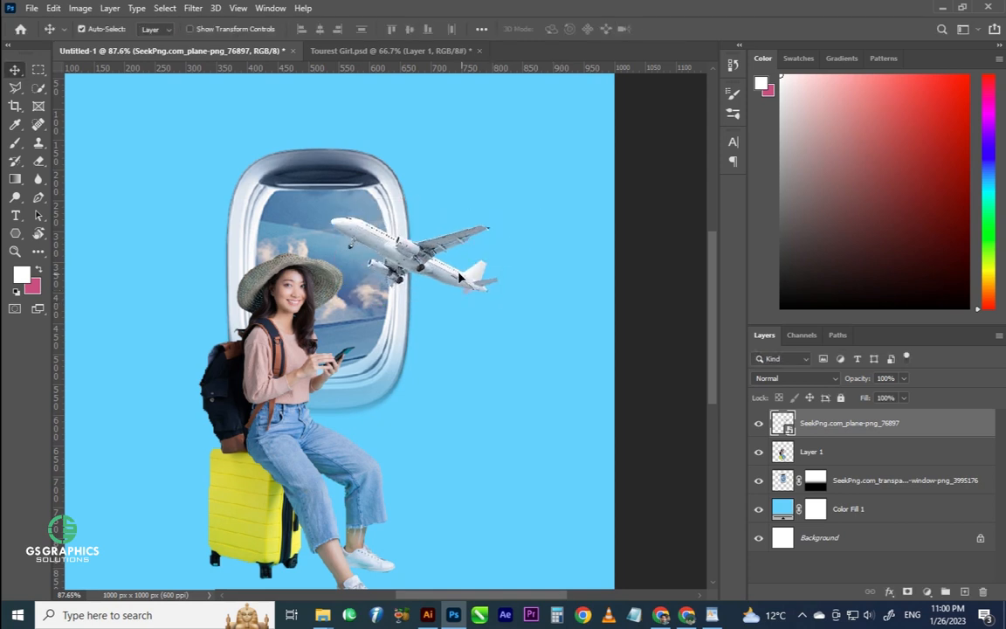
Create a new layer above the plane and choose the Clouds1593 brush from the Clouds-by-Mila set.
{"action": "key", "text": "ctrl+0"}
{"action": "left_click", "coordinate": [434, 354]}
{"action": "left_click", "coordinate": [856, 427]}
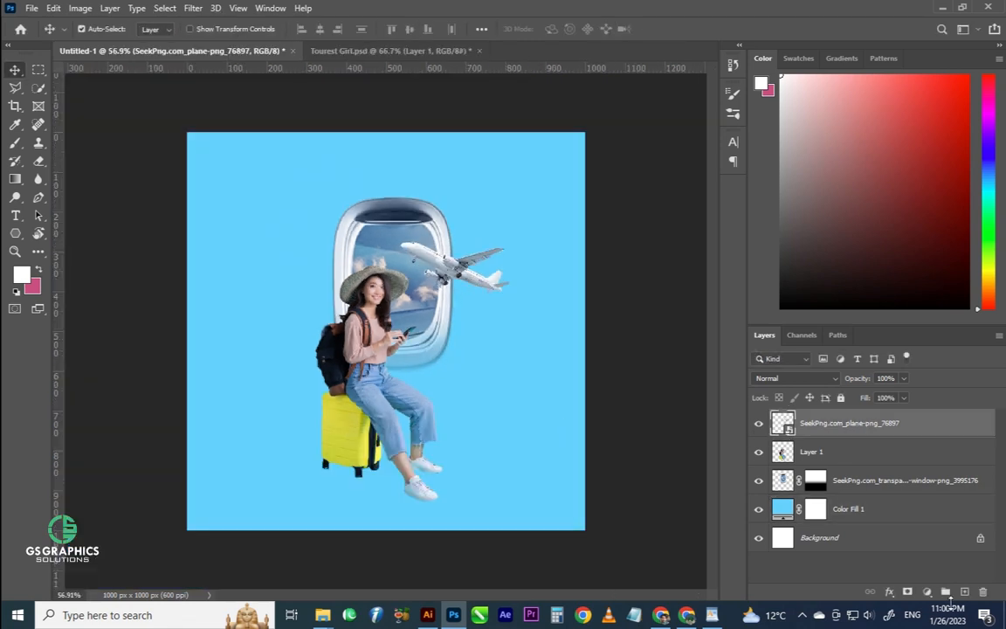
{"action": "left_click", "coordinate": [964, 591]}
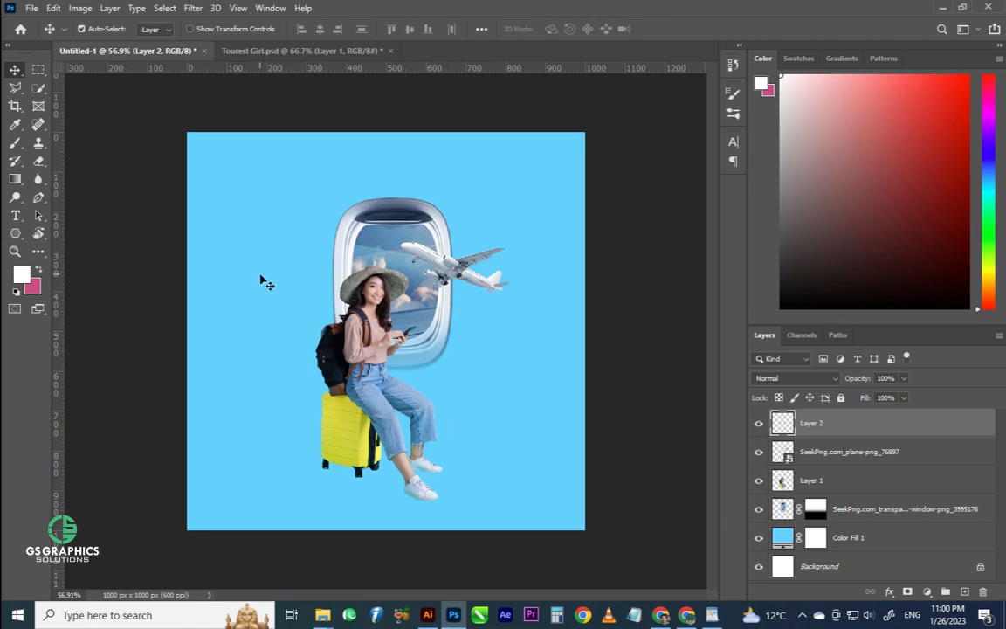
{"action": "key", "text": "b"}
{"action": "left_click", "coordinate": [92, 27]}
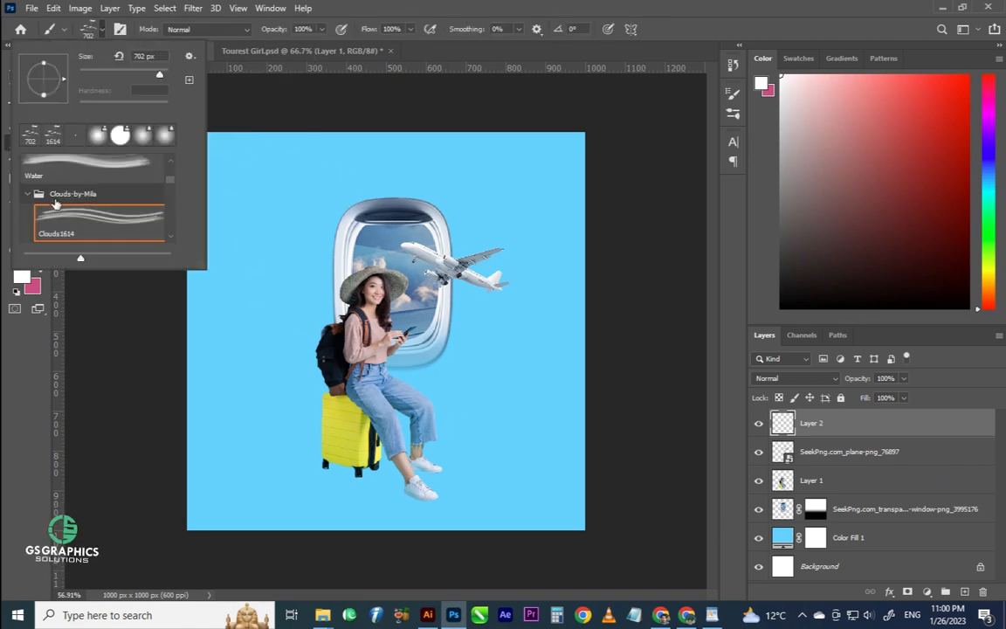
{"action": "scroll", "coordinate": [152, 208], "scroll_direction": "down", "scroll_amount": 2}
{"action": "left_click", "coordinate": [152, 212]}
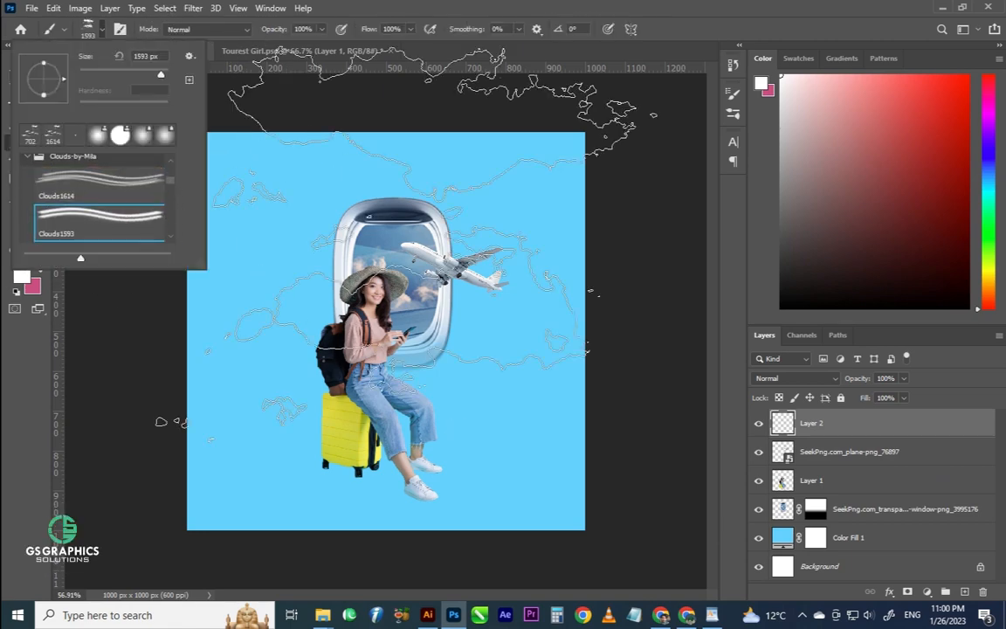
Paint white clouds left of the window with the brush at about 616 px, and smaller ones at its upper right at about 233 px.
{"action": "left_click_drag", "start_coordinate": [475, 391], "coordinate": [273, 369]}
{"action": "left_click", "coordinate": [300, 311]}
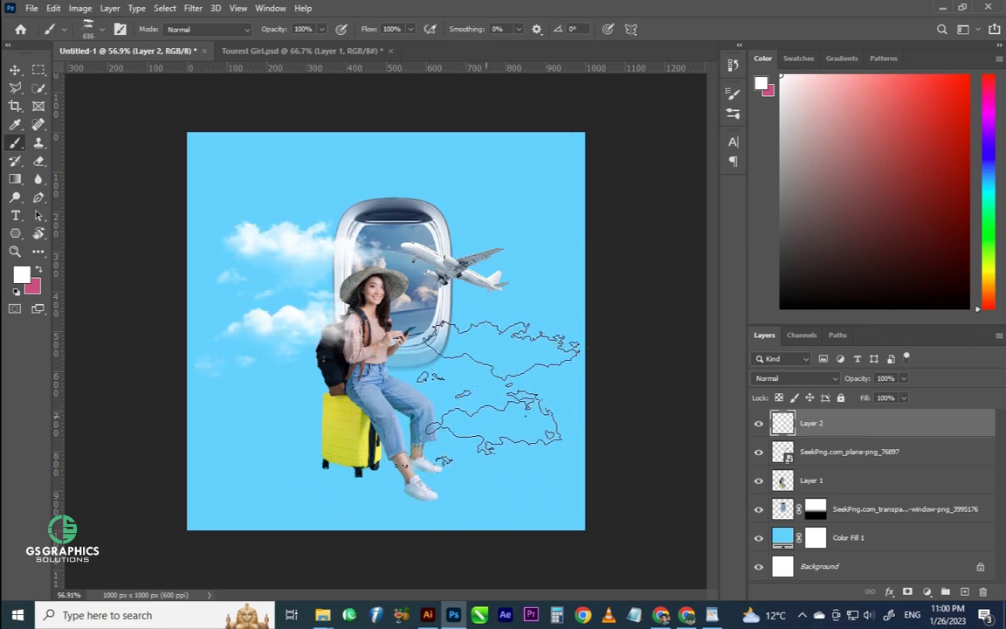
{"action": "mouse_move", "coordinate": [507, 240]}
{"action": "left_mouse_down"}
{"action": "mouse_move", "coordinate": [478, 242]}
{"action": "mouse_move", "coordinate": [428, 241]}
{"action": "left_mouse_up"}
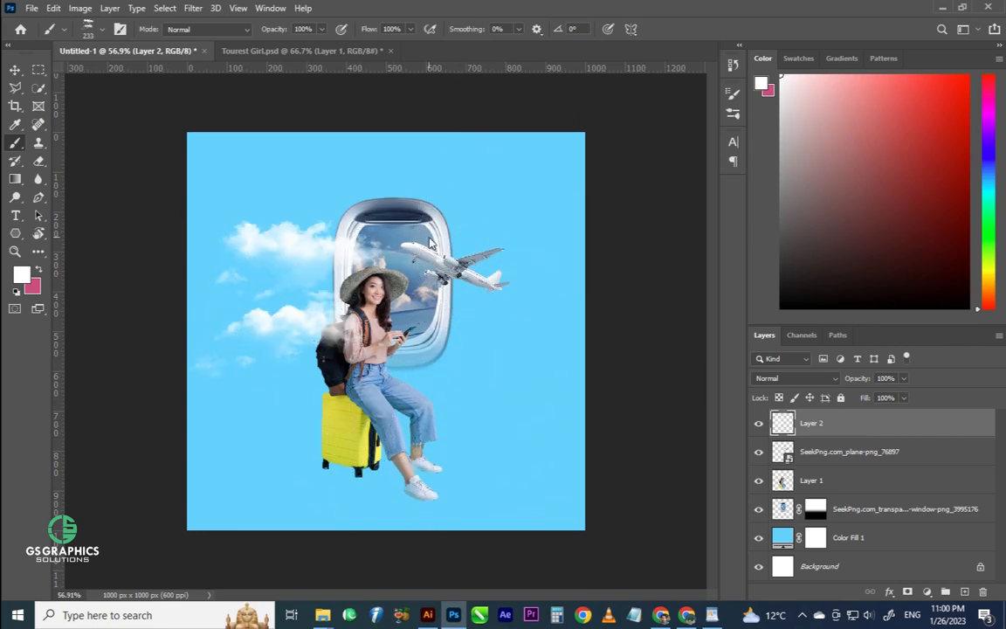
{"action": "left_click", "coordinate": [437, 229]}
Bring the girl's layer above the clouds layer and move her slightly down and to the left.
{"action": "left_click", "coordinate": [15, 69]}
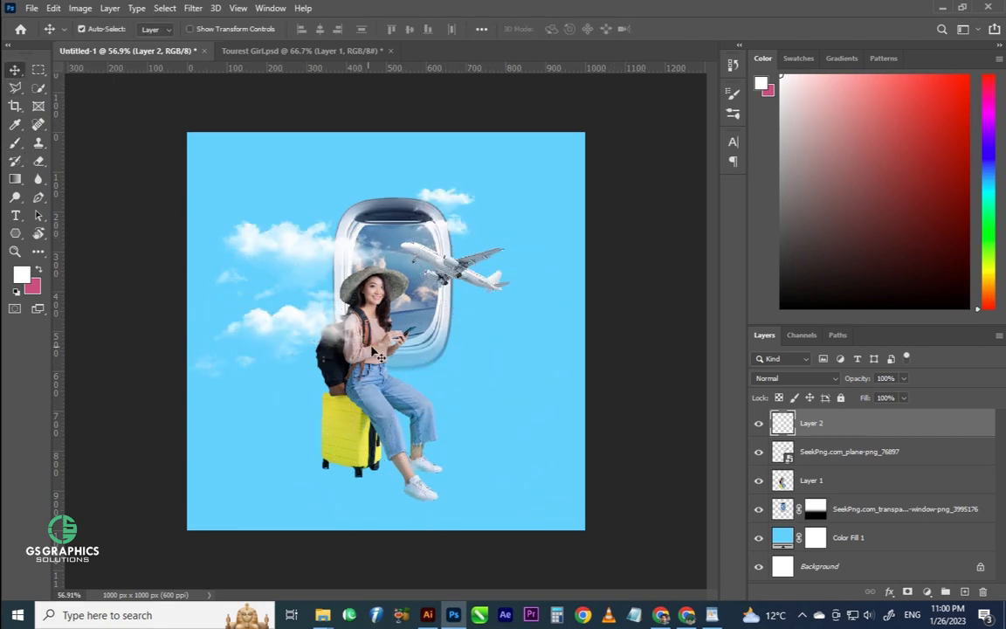
{"action": "left_click", "coordinate": [356, 394]}
{"action": "left_click_drag", "start_coordinate": [861, 480], "coordinate": [888, 419]}
{"action": "mouse_move", "coordinate": [362, 407]}
{"action": "left_mouse_down"}
{"action": "mouse_move", "coordinate": [349, 385]}
{"action": "mouse_move", "coordinate": [351, 414]}
{"action": "left_mouse_up"}
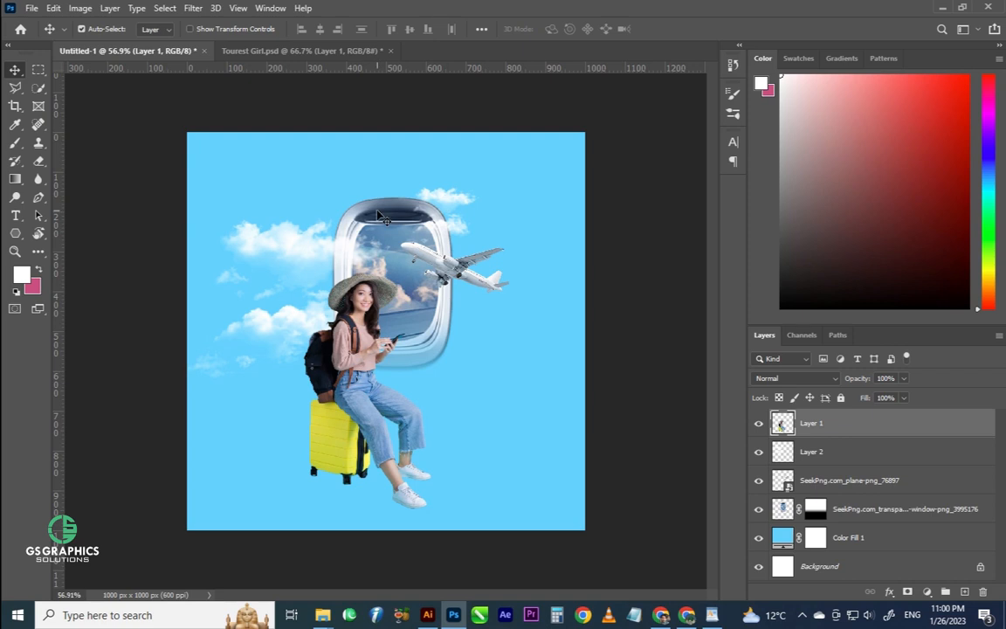
Move the airplane window slightly up.
{"action": "left_click_drag", "start_coordinate": [377, 212], "coordinate": [377, 200]}
{"action": "scroll", "coordinate": [448, 333], "scroll_direction": "down", "scroll_amount": 2}
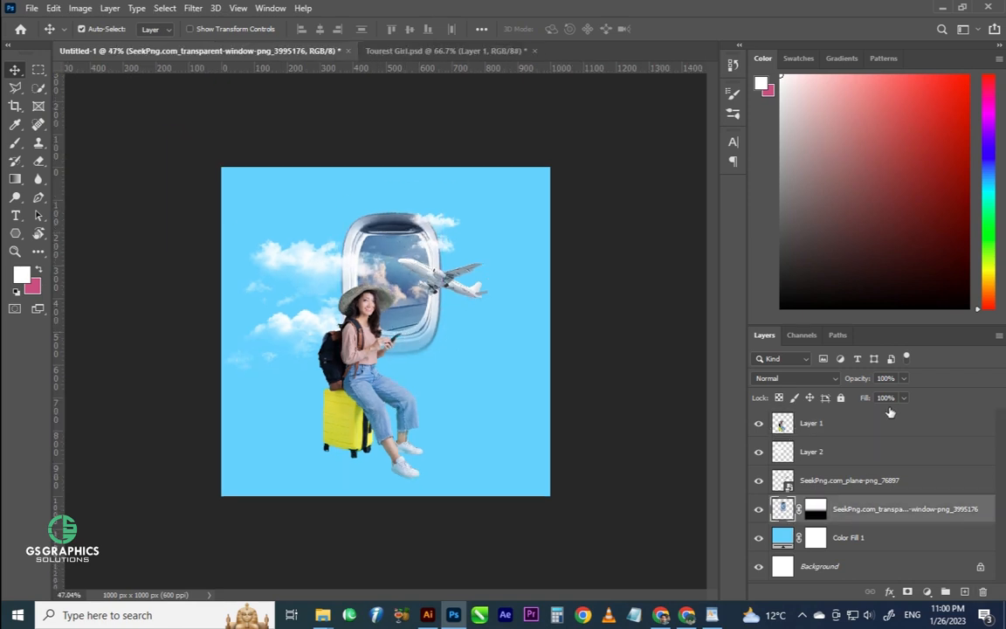
Create a new layer above the blue colour fill and below the window, with the Brush tool ready.
{"action": "left_click", "coordinate": [874, 538]}
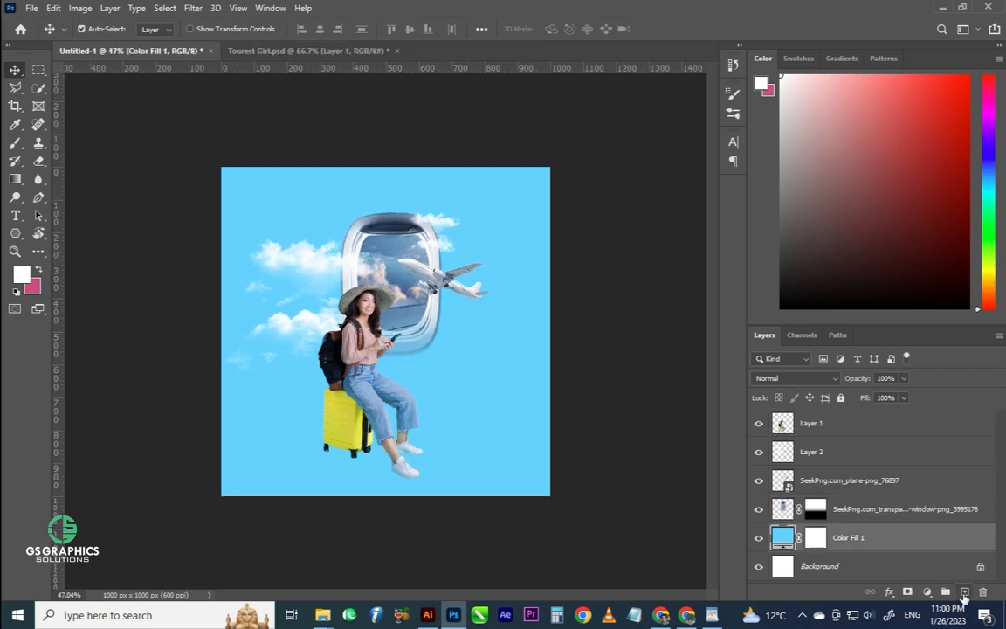
{"action": "key", "text": "ctrl+shift+alt+n"}
{"action": "key", "text": "b"}
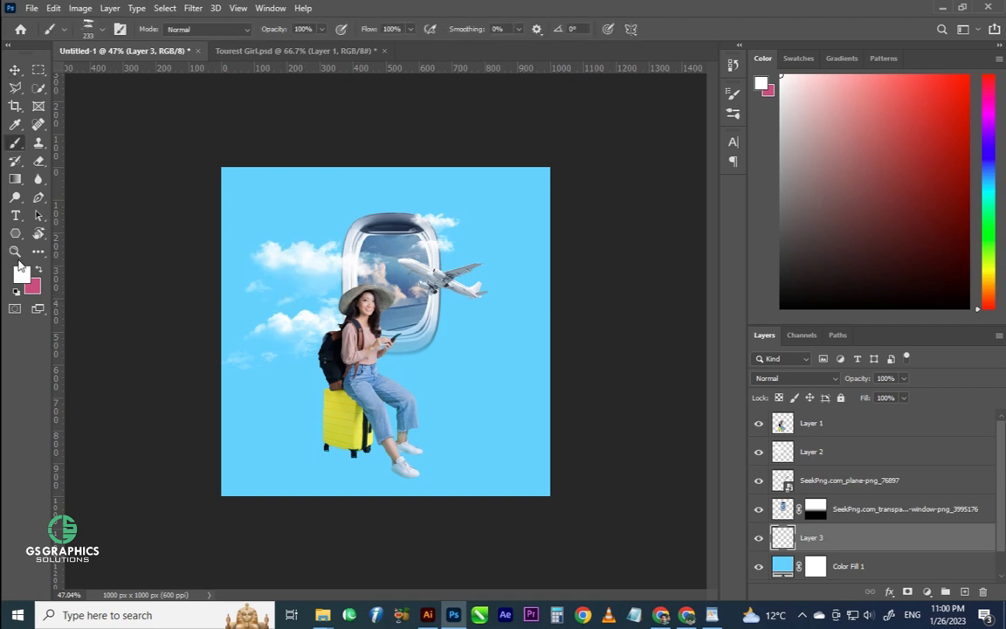
{"action": "left_click", "coordinate": [102, 31]}
{"action": "key", "text": "s"}
{"action": "scroll", "coordinate": [126, 207], "scroll_direction": "down", "scroll_amount": 3}
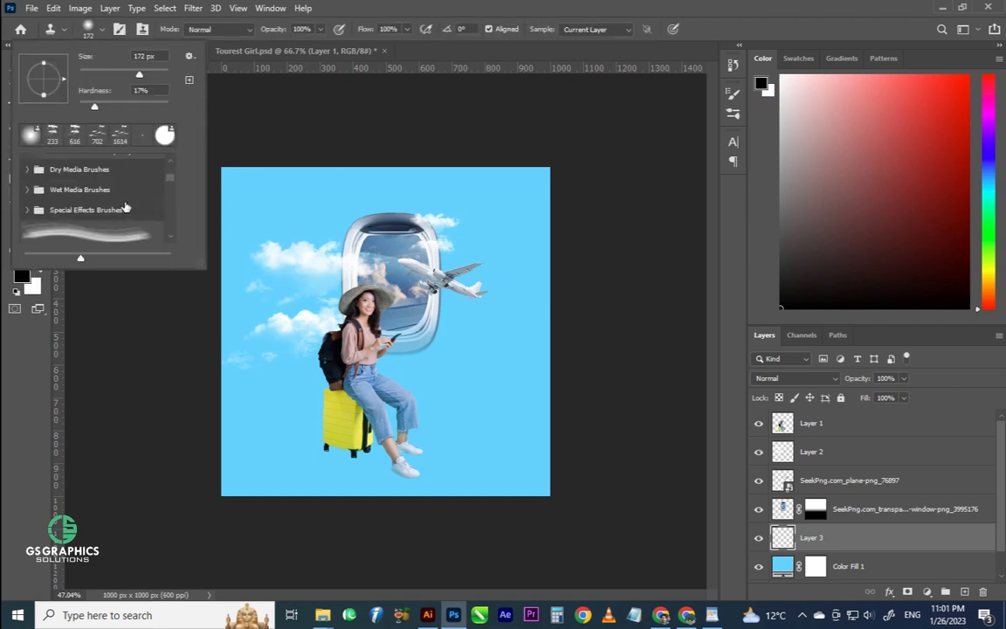
{"action": "scroll", "coordinate": [122, 203], "scroll_direction": "up", "scroll_amount": 2}
{"action": "left_click", "coordinate": [117, 202]}
{"action": "left_click_drag", "start_coordinate": [414, 325], "coordinate": [465, 361]}
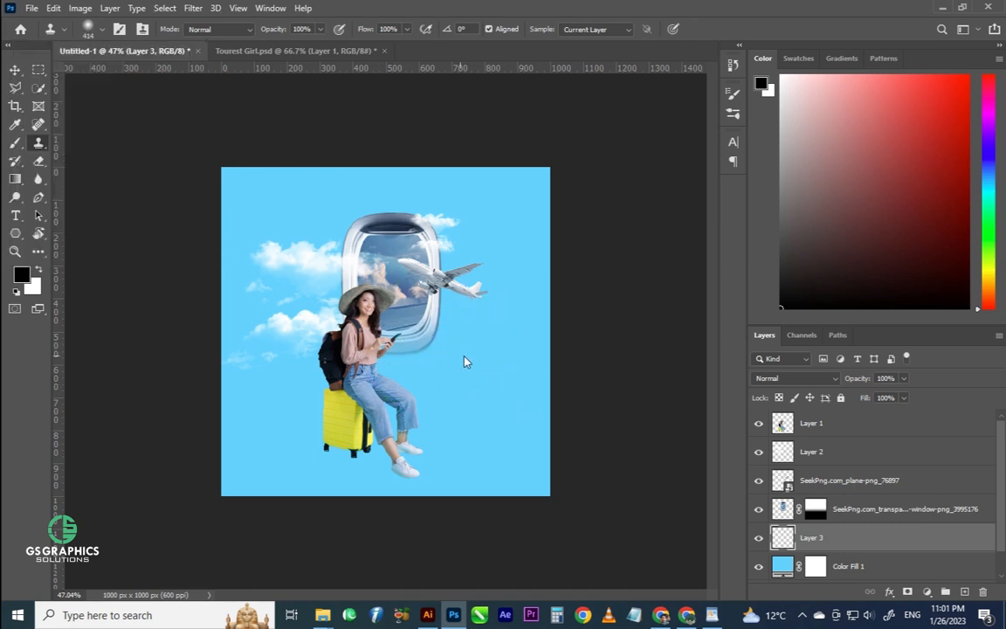
{"action": "left_click", "coordinate": [413, 286]}
{"action": "left_click", "coordinate": [503, 243]}
{"action": "left_click", "coordinate": [395, 388]}
{"action": "left_click", "coordinate": [504, 244]}
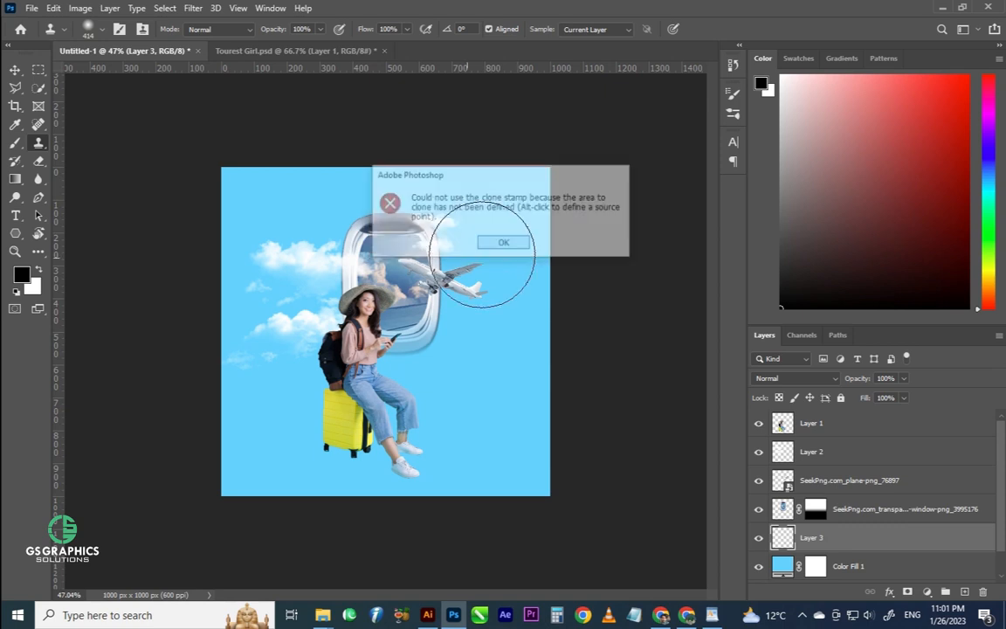
Switch to the Brush tool and choose the Soft Round brush from General Brushes.
{"action": "key", "text": "b"}
{"action": "right_click", "coordinate": [16, 146]}
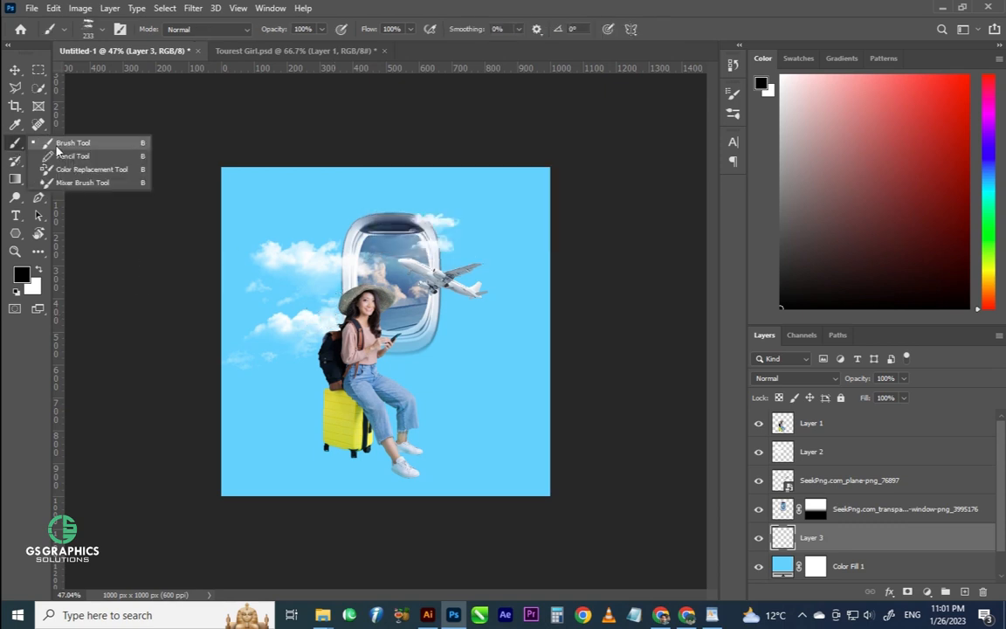
{"action": "left_click", "coordinate": [54, 137]}
{"action": "left_click", "coordinate": [91, 29]}
{"action": "scroll", "coordinate": [131, 192], "scroll_direction": "up", "scroll_amount": 10}
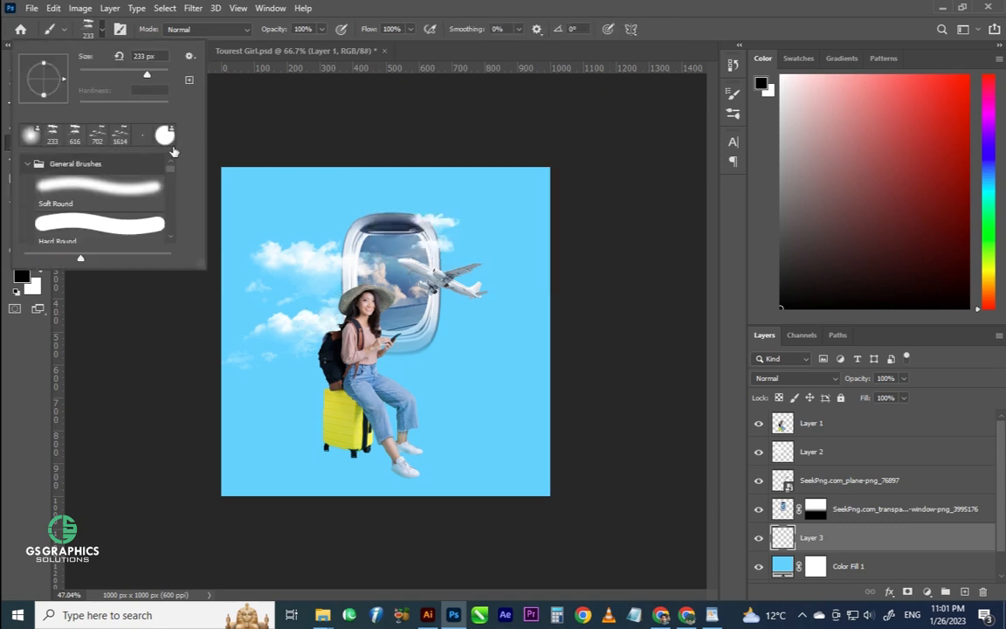
{"action": "left_click", "coordinate": [131, 186]}
{"action": "key", "text": "Return"}
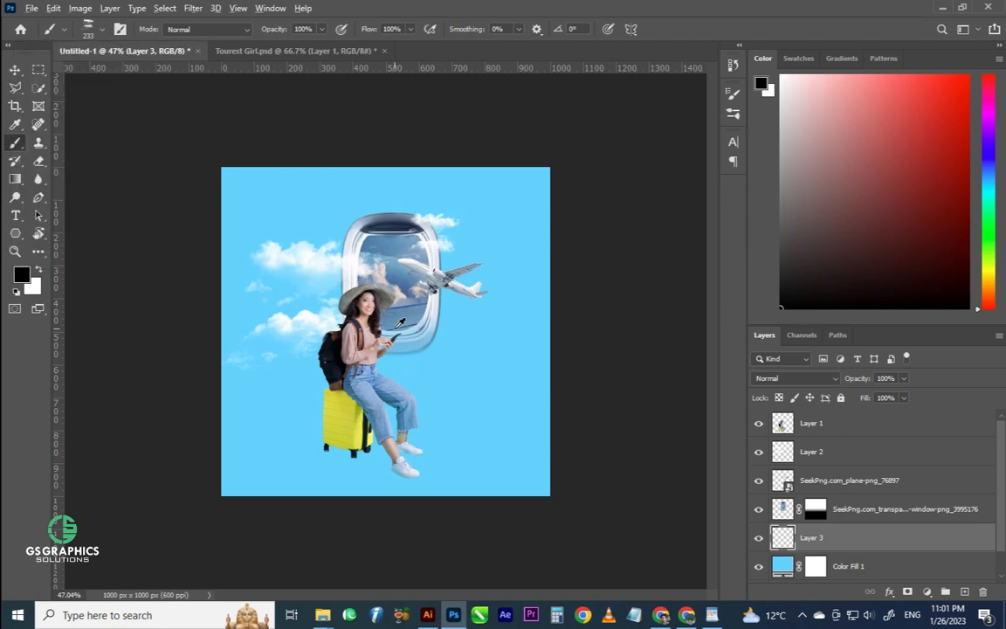
{"action": "left_click", "coordinate": [92, 31]}
{"action": "scroll", "coordinate": [104, 201], "scroll_direction": "up", "scroll_amount": 10}
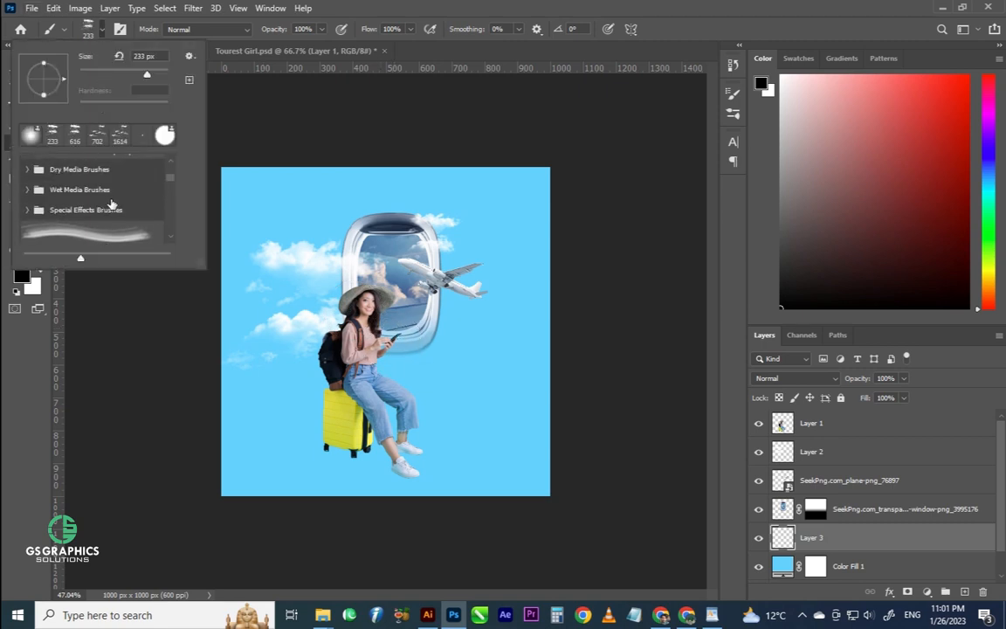
{"action": "left_click", "coordinate": [116, 200]}
Paint a single soft black spot below the window beside the girl's thighs with the brush at 395 px.
{"action": "left_click", "coordinate": [378, 342]}
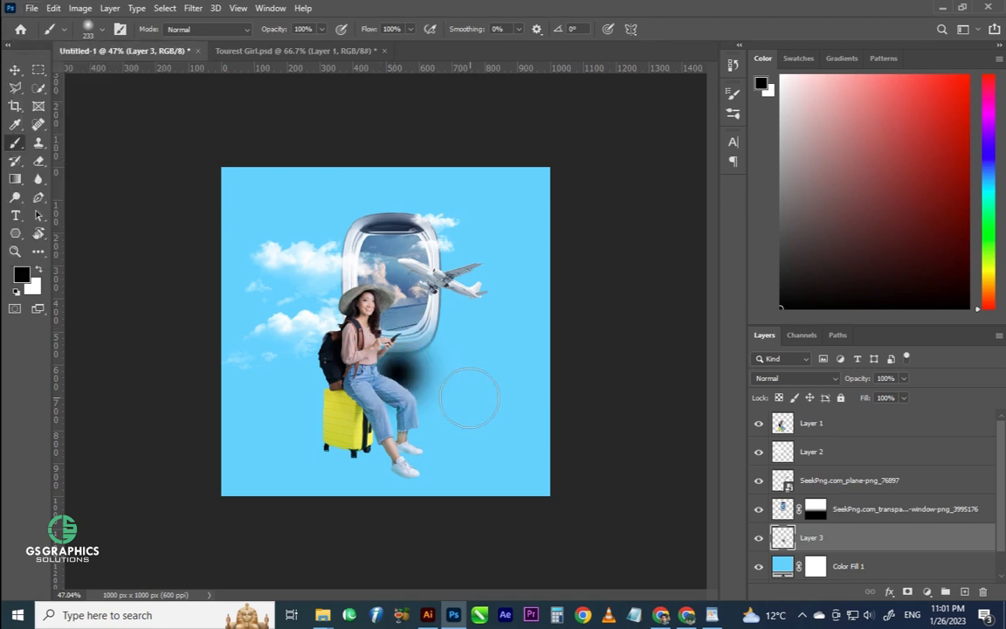
{"action": "key", "text": "ctrl+z"}
{"action": "left_click_drag", "start_coordinate": [334, 319], "coordinate": [368, 320]}
{"action": "left_click", "coordinate": [410, 377]}
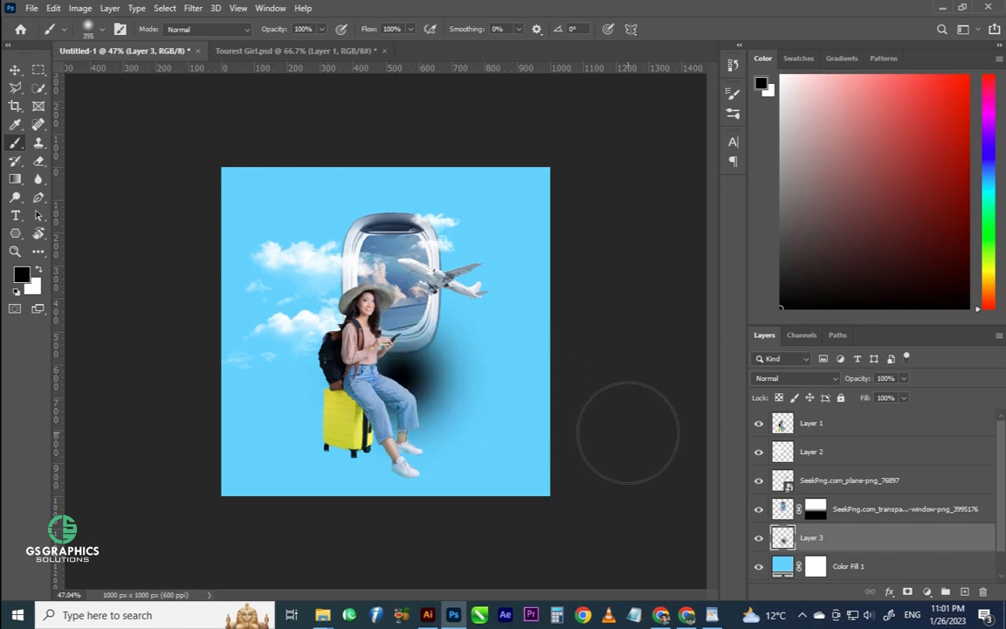
Flatten the black spot to about 5.9% height, widen it to about 116.6%, and place it under the suitcase wheels as a shadow.
{"action": "key", "text": "ctrl+t"}
{"action": "mouse_move", "coordinate": [398, 273]}
{"action": "left_mouse_down"}
{"action": "mouse_move", "coordinate": [398, 467]}
{"action": "mouse_move", "coordinate": [386, 460]}
{"action": "left_mouse_up"}
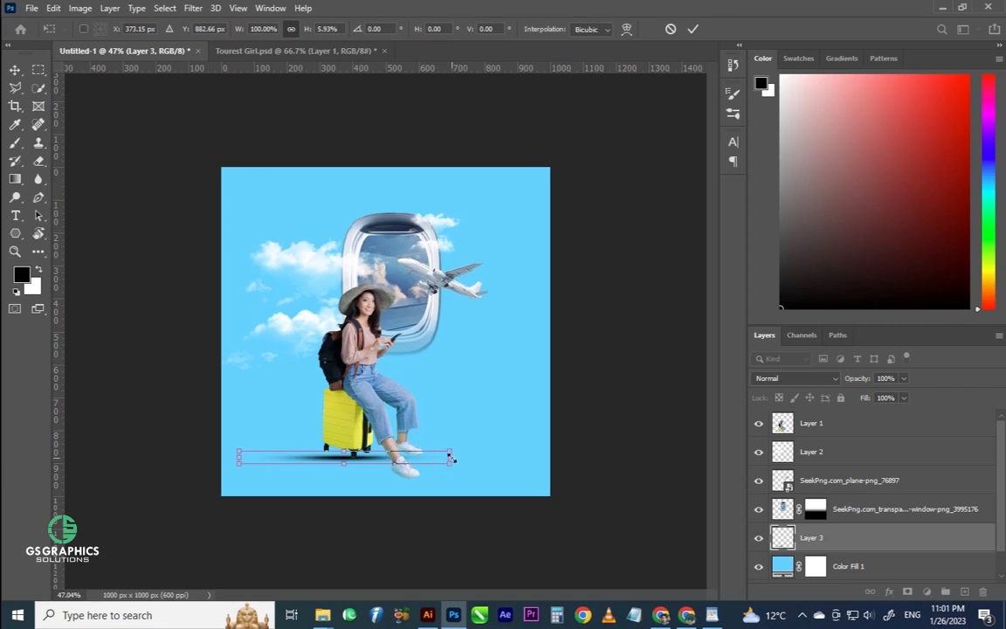
{"action": "left_click_drag", "start_coordinate": [450, 458], "coordinate": [486, 456]}
{"action": "left_click_drag", "start_coordinate": [225, 344], "coordinate": [532, 532]}
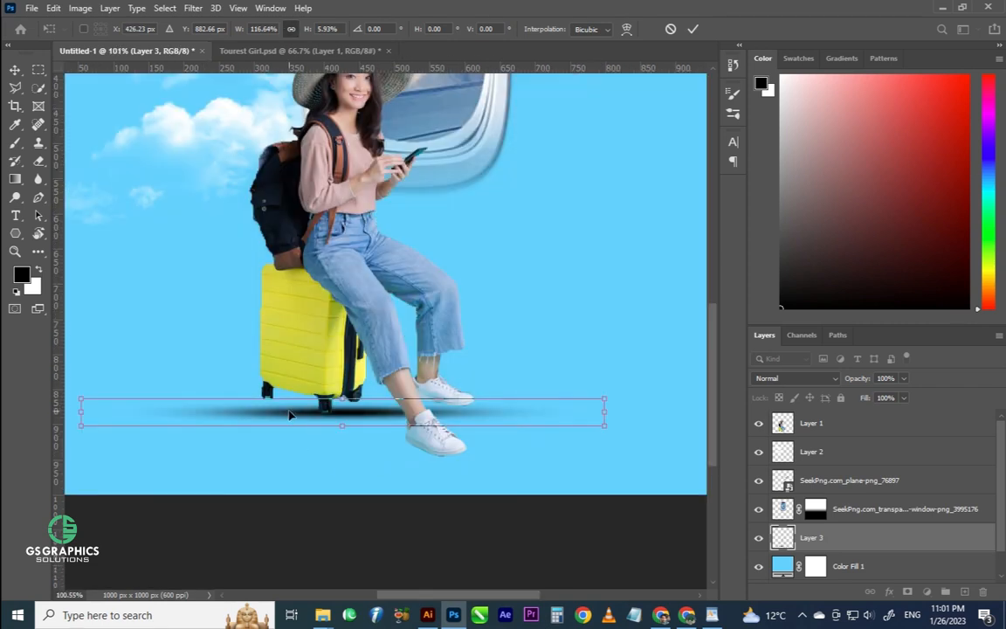
{"action": "left_click_drag", "start_coordinate": [290, 415], "coordinate": [210, 407]}
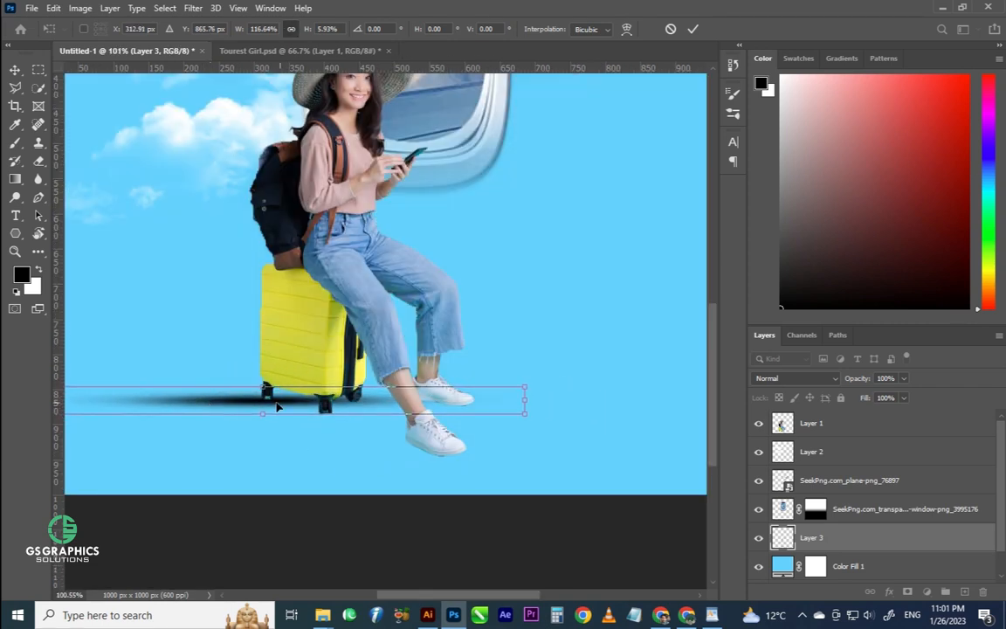
{"action": "scroll", "coordinate": [285, 407], "scroll_direction": "down", "scroll_amount": 3}
{"action": "key", "text": "alt+space"}
{"action": "key", "text": "Escape"}
{"action": "key", "text": "Return"}
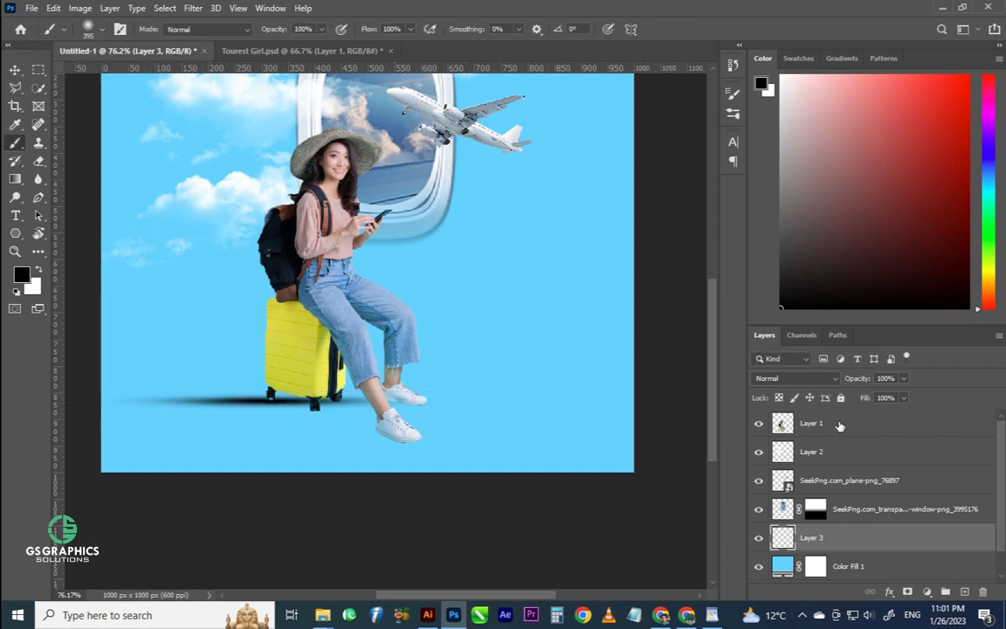
Set the suitcase shadow layer to Multiply blending with 36% opacity.
{"action": "left_click", "coordinate": [795, 379]}
{"action": "left_click", "coordinate": [786, 294]}
{"action": "left_click", "coordinate": [16, 70]}
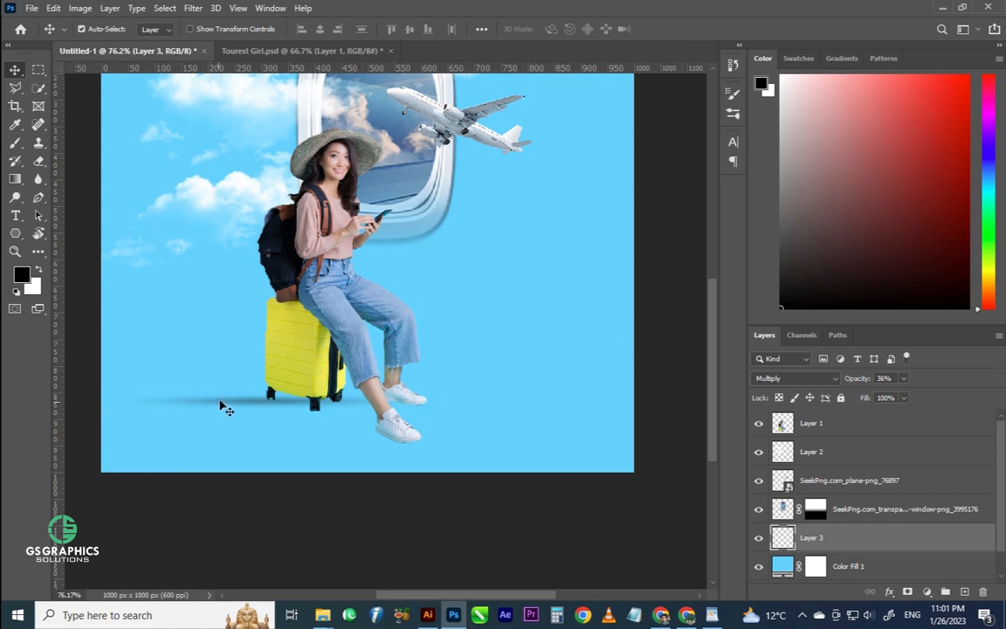
{"action": "left_click_drag", "start_coordinate": [226, 409], "coordinate": [241, 411]}
{"action": "key", "text": "ctrl+z"}
{"action": "left_click", "coordinate": [80, 8]}
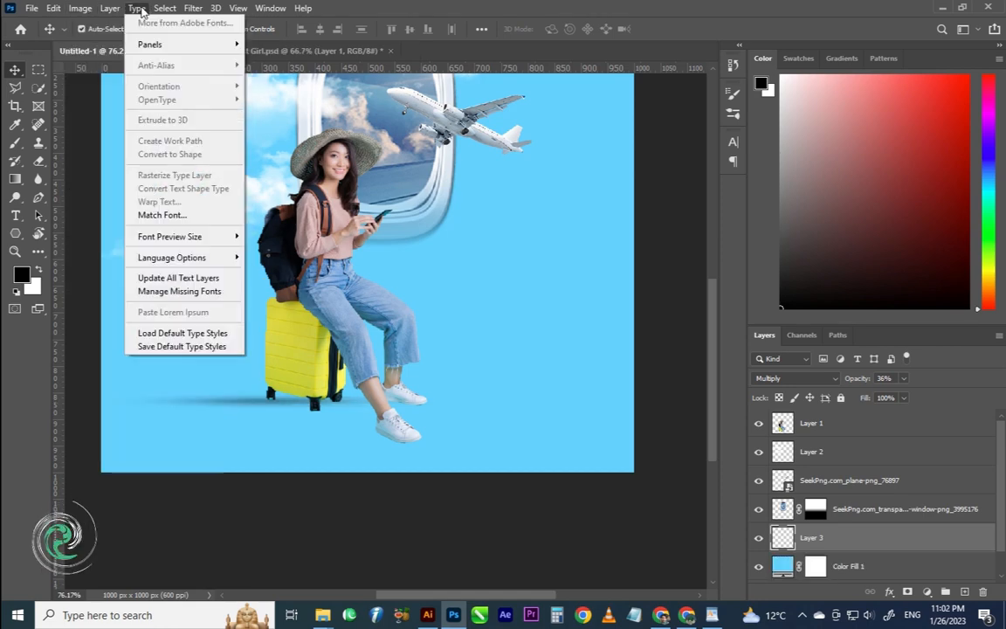
{"action": "mouse_move", "coordinate": [173, 10]}
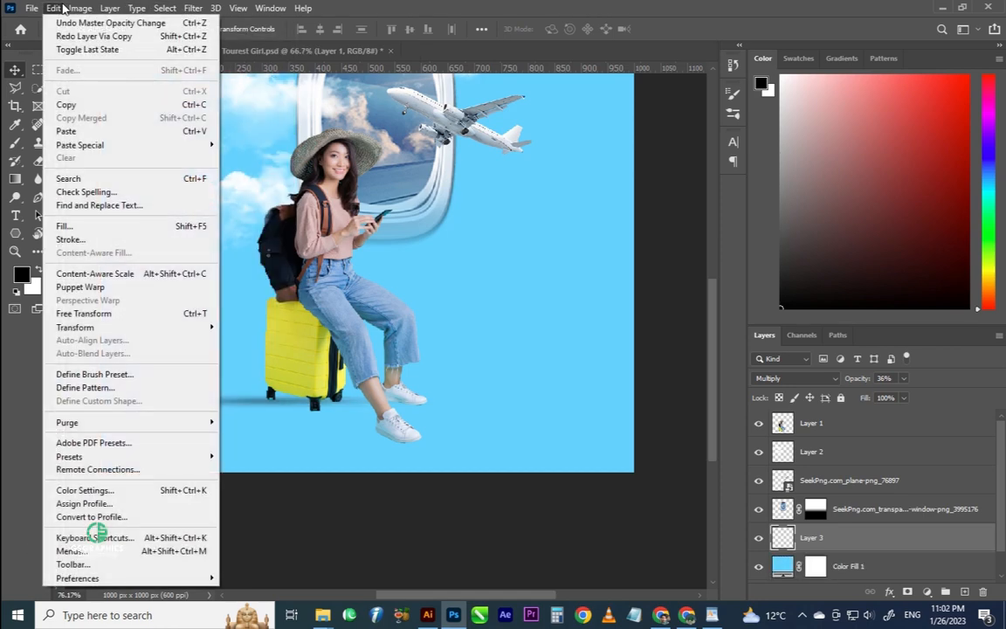
{"action": "mouse_move", "coordinate": [58, 8]}
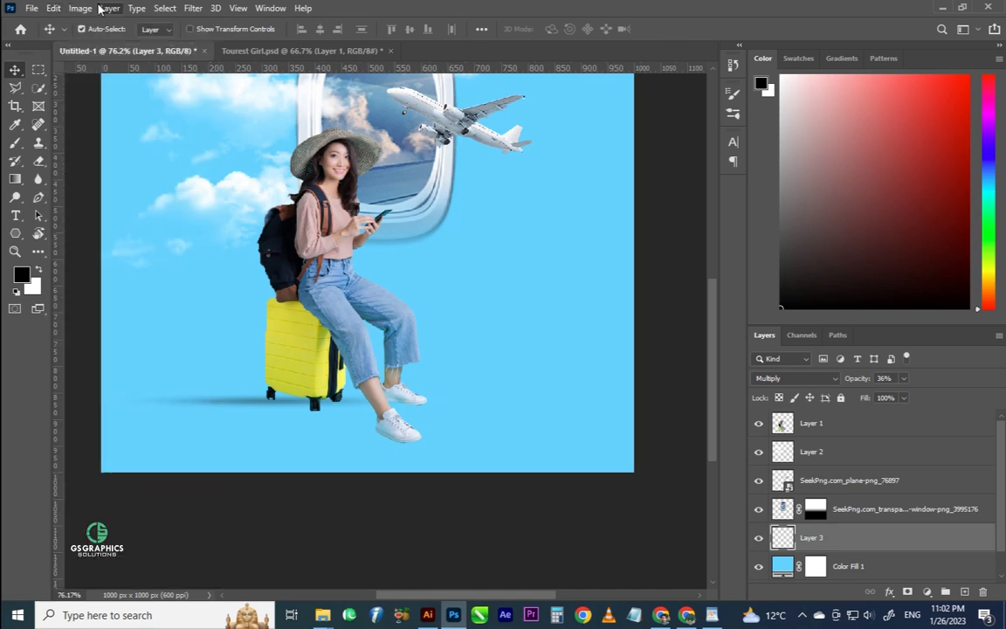
{"action": "mouse_move", "coordinate": [95, 9]}
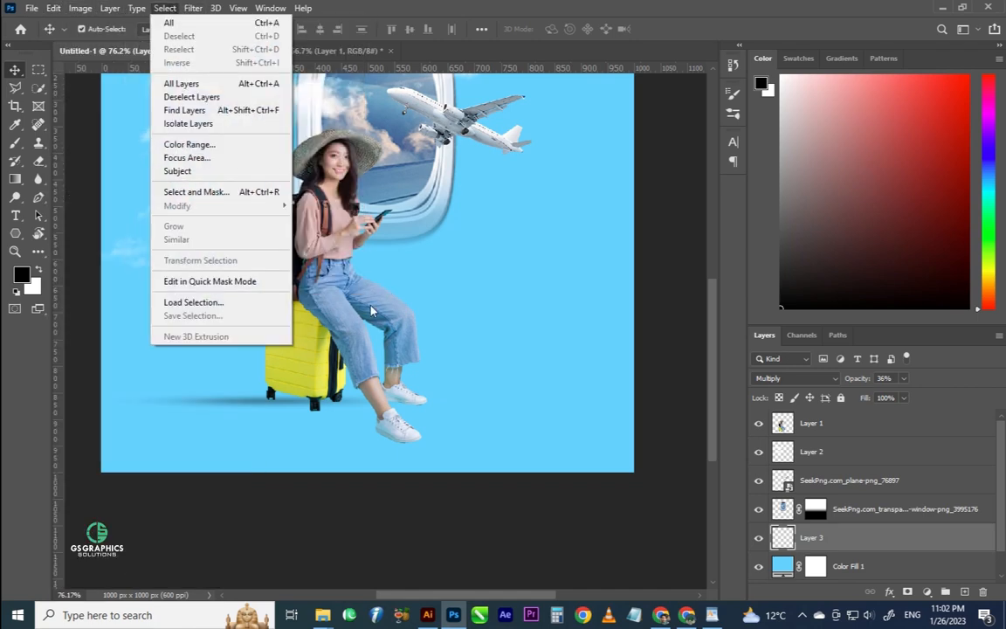
{"action": "left_click", "coordinate": [318, 349]}
Duplicate the suitcase shadow and place the copy beneath the lower edge of the airplane window.
{"action": "left_click_drag", "start_coordinate": [242, 411], "coordinate": [365, 248]}
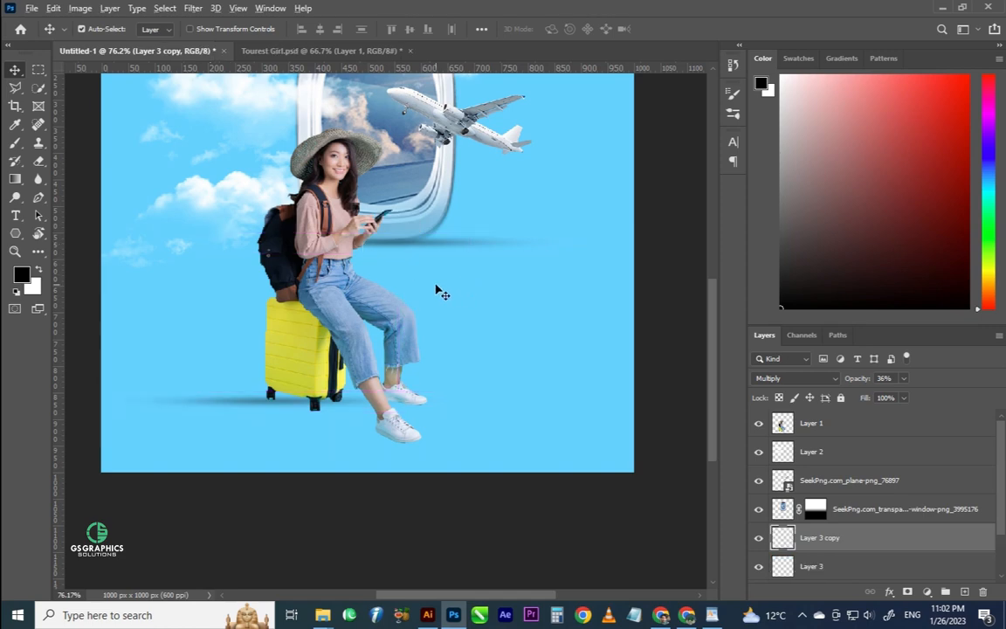
{"action": "scroll", "coordinate": [436, 290], "scroll_direction": "down", "scroll_amount": 4}
{"action": "left_click_drag", "start_coordinate": [175, 131], "coordinate": [666, 549]}
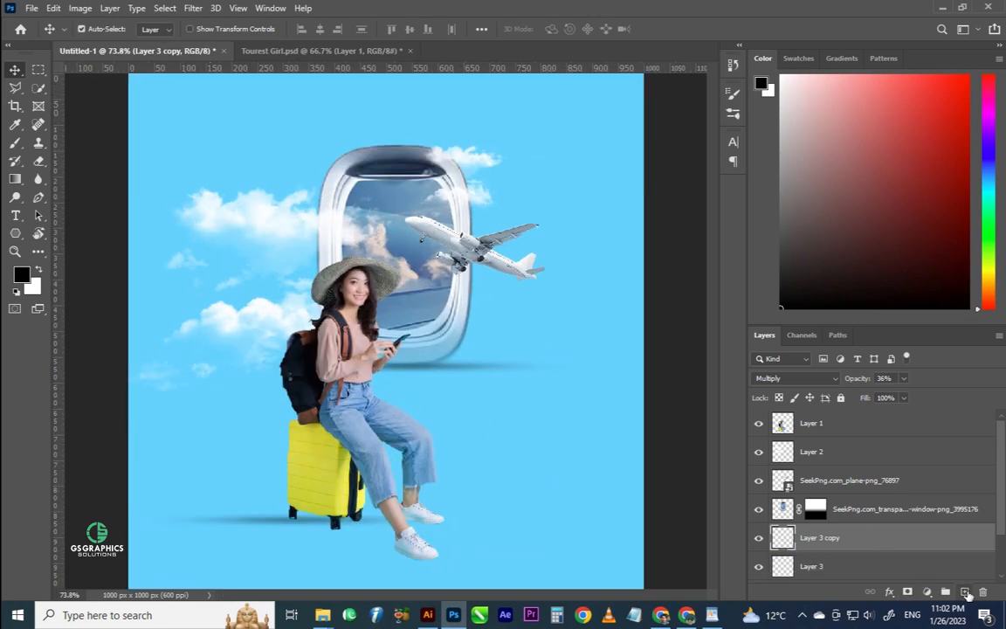
Add a new layer above the window's shadow and paint a soft black spot below the window with the 395 px brush.
{"action": "left_click", "coordinate": [965, 592]}
{"action": "key", "text": "b"}
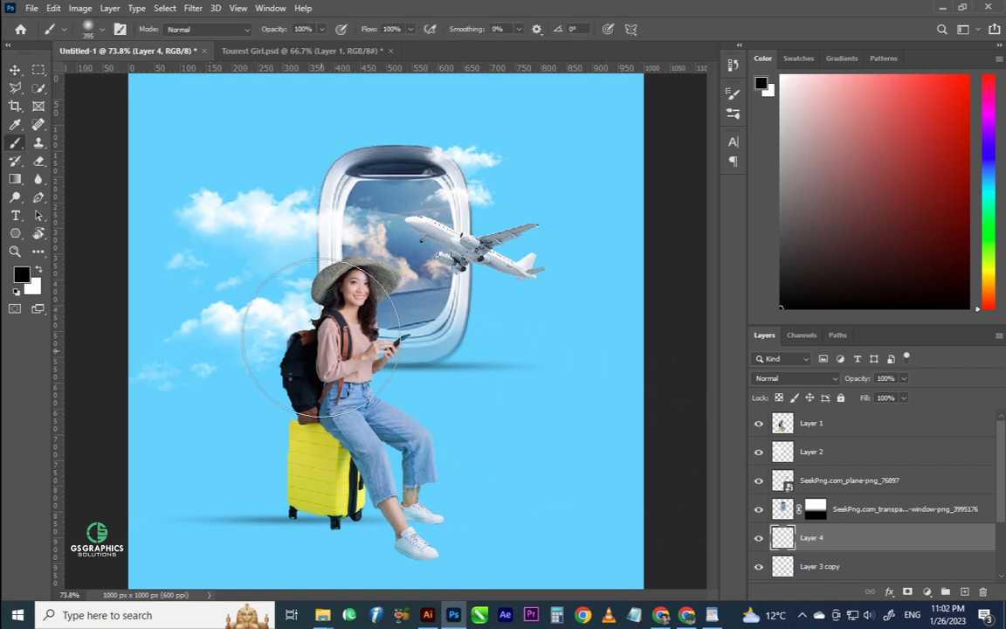
{"action": "mouse_move", "coordinate": [402, 358]}
{"action": "left_mouse_down"}
{"action": "mouse_move", "coordinate": [417, 387]}
{"action": "mouse_move", "coordinate": [489, 404]}
{"action": "left_mouse_up"}
Transform the new black spot to about 64% width and 13% height and move it beside the girl's rear shoe.
{"action": "key", "text": "ctrl+t"}
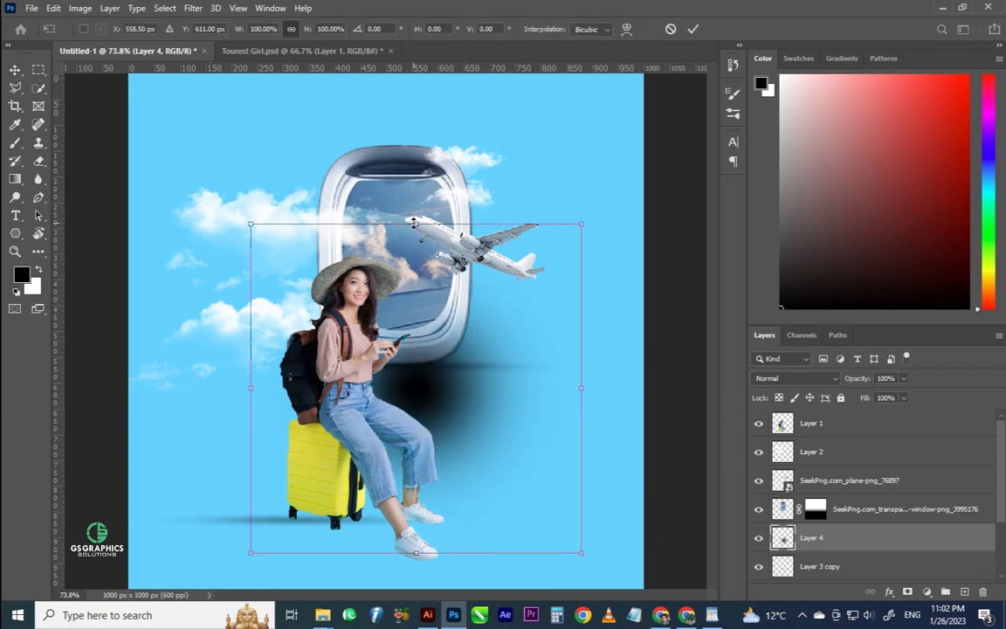
{"action": "left_click_drag", "start_coordinate": [416, 224], "coordinate": [410, 496]}
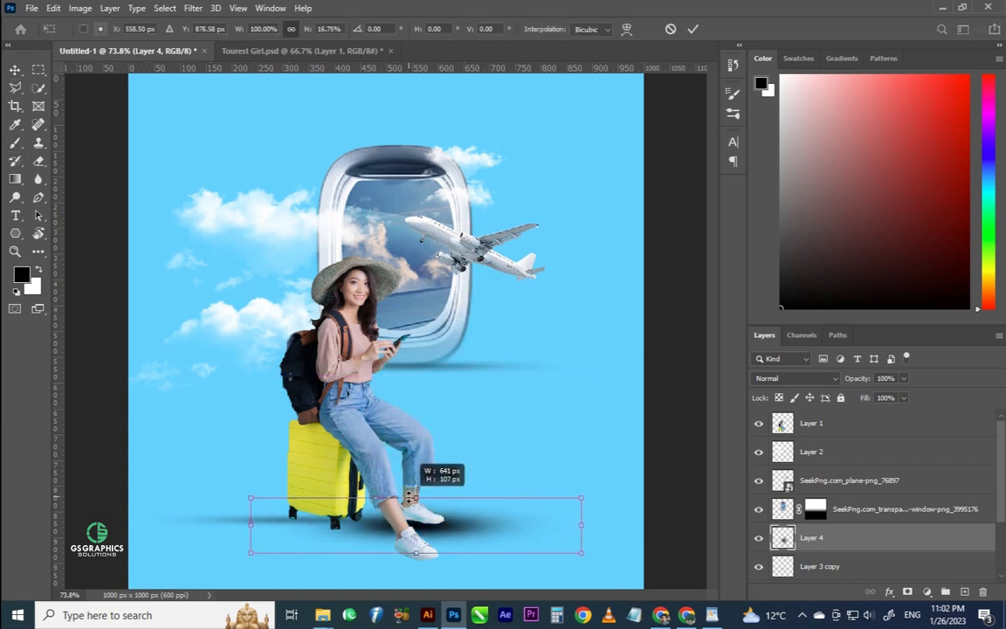
{"action": "left_click_drag", "start_coordinate": [485, 530], "coordinate": [504, 524]}
{"action": "left_click_drag", "start_coordinate": [445, 496], "coordinate": [446, 509]}
{"action": "left_click_drag", "start_coordinate": [610, 534], "coordinate": [490, 534]}
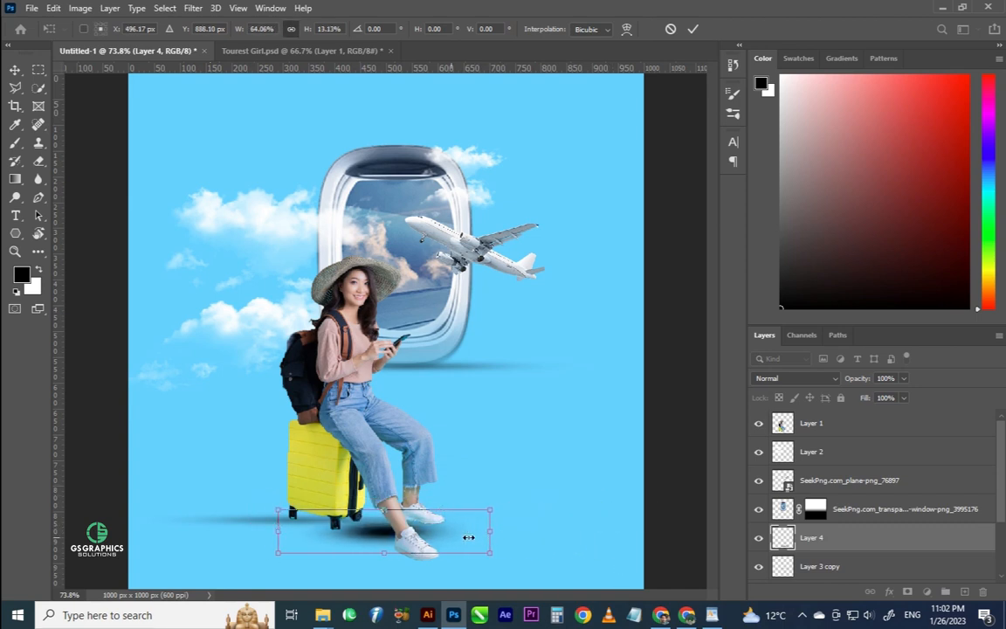
{"action": "left_click_drag", "start_coordinate": [428, 531], "coordinate": [478, 519]}
Shrink the shoe shadow to about 42% width and 6.2% height and fit it under the girl's rear shoe.
{"action": "key", "text": "ctrl+plus"}
{"action": "key", "text": "ctrl+plus"}
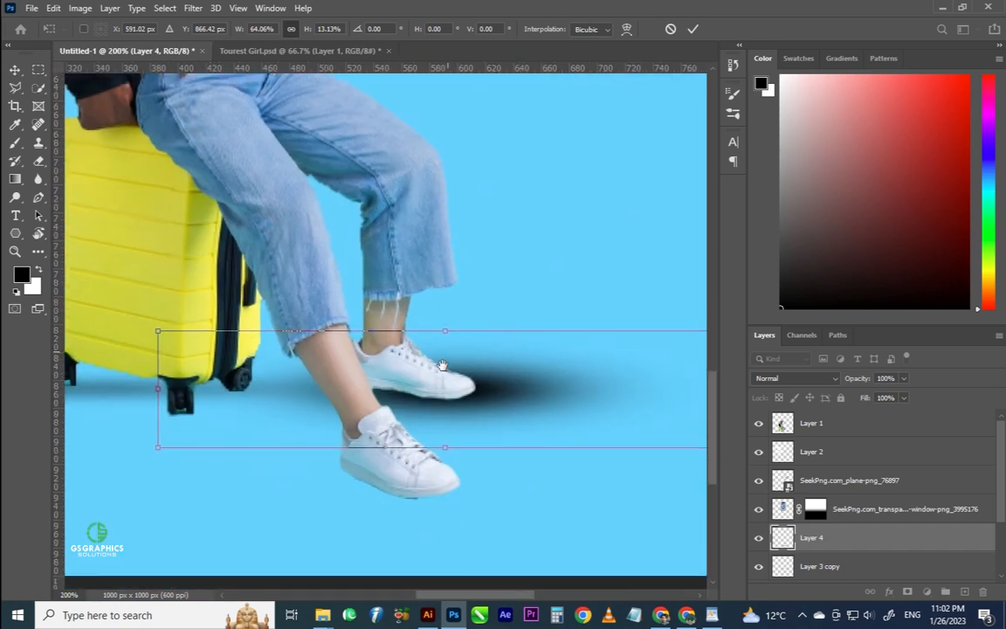
{"action": "left_click_drag", "start_coordinate": [378, 291], "coordinate": [378, 340]}
{"action": "left_click_drag", "start_coordinate": [407, 385], "coordinate": [414, 364]}
{"action": "left_click_drag", "start_coordinate": [683, 352], "coordinate": [507, 355]}
{"action": "left_click_drag", "start_coordinate": [401, 378], "coordinate": [462, 373]}
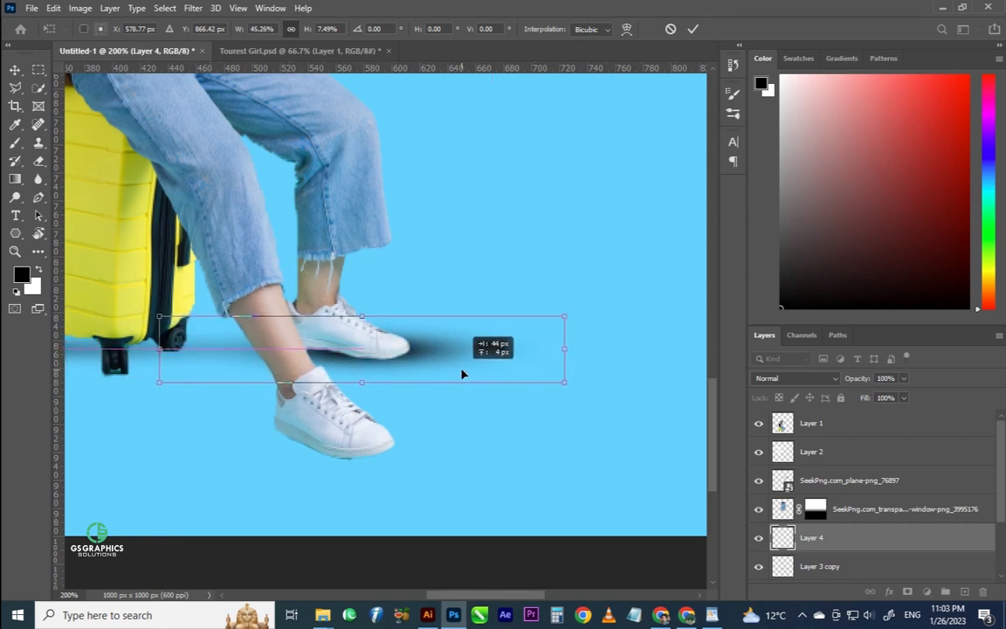
{"action": "left_click_drag", "start_coordinate": [564, 349], "coordinate": [535, 350]}
{"action": "left_click_drag", "start_coordinate": [348, 317], "coordinate": [349, 331]}
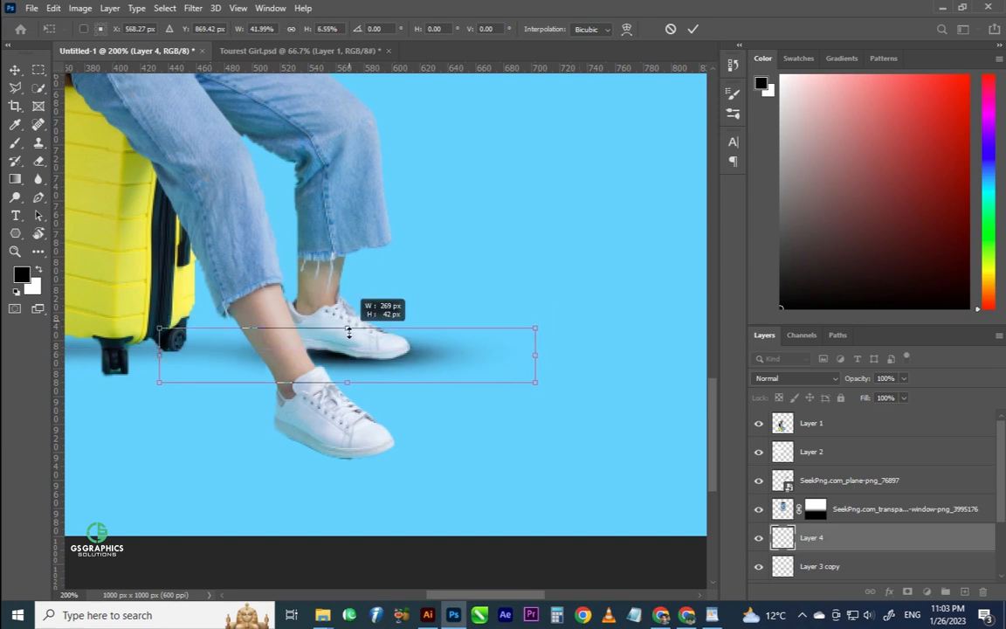
{"action": "left_click_drag", "start_coordinate": [414, 355], "coordinate": [431, 357]}
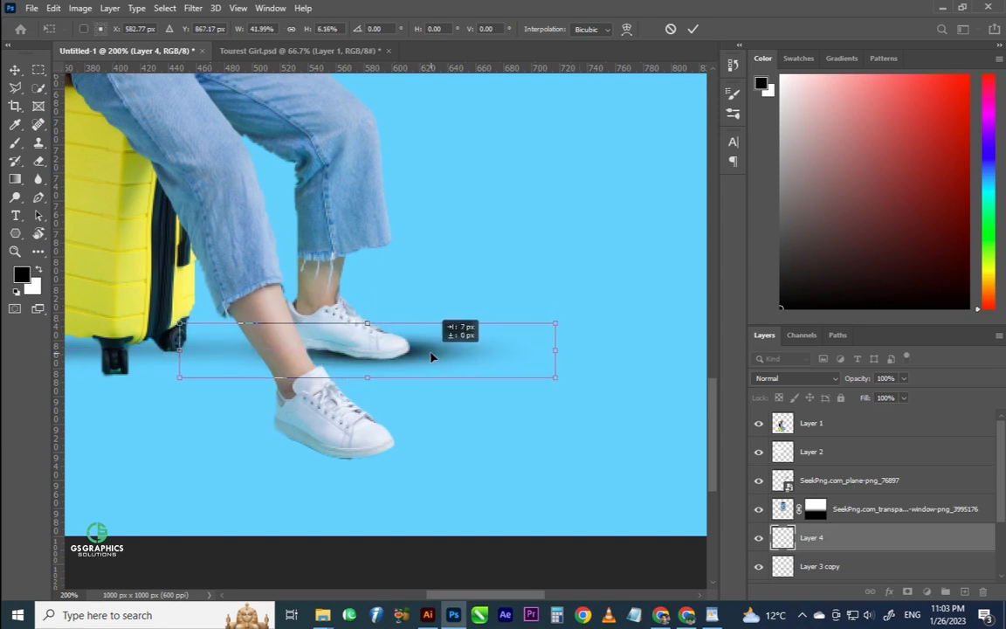
{"action": "key", "text": "Return"}
Set the rear shoe's shadow layer to Multiply blending with 61% opacity.
{"action": "left_click", "coordinate": [794, 378]}
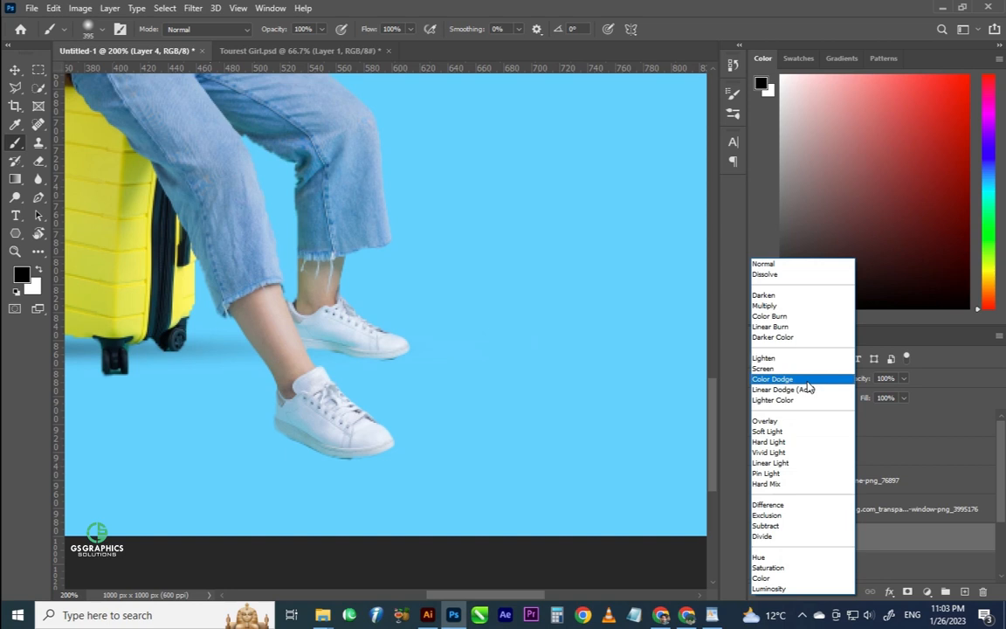
{"action": "left_click", "coordinate": [775, 307]}
{"action": "left_click_drag", "start_coordinate": [863, 397], "coordinate": [877, 399]}
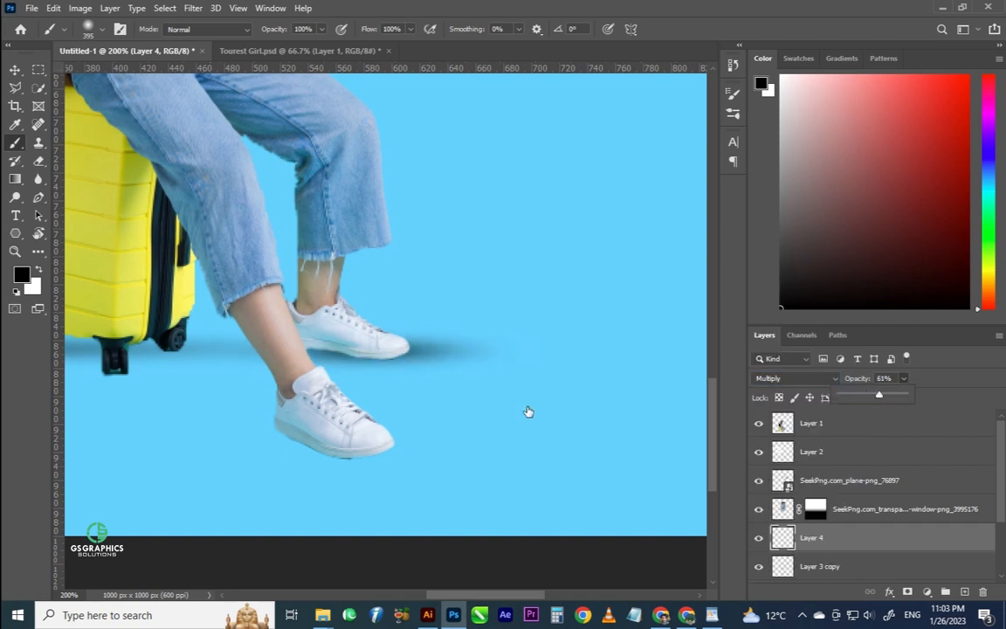
Duplicate the rear shoe's shadow and place the copy under the heel side of the front shoe.
{"action": "left_click", "coordinate": [16, 72]}
{"action": "left_click_drag", "start_coordinate": [443, 359], "coordinate": [411, 450]}
{"action": "left_click_drag", "start_coordinate": [387, 442], "coordinate": [364, 440]}
{"action": "scroll", "coordinate": [350, 385], "scroll_direction": "down", "scroll_amount": 10}
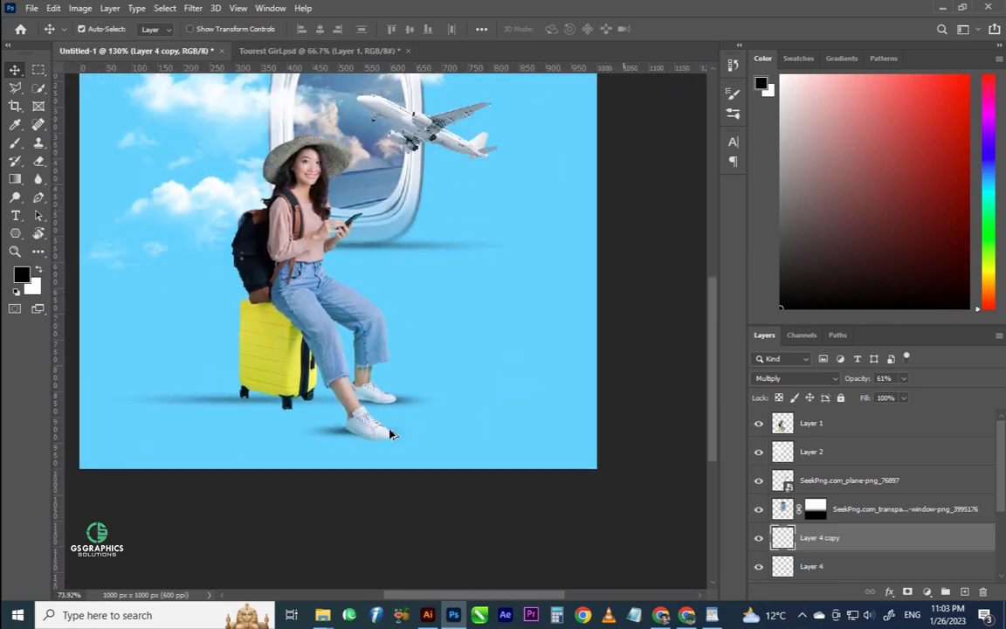
{"action": "scroll", "coordinate": [389, 570], "scroll_direction": "up", "scroll_amount": 4}
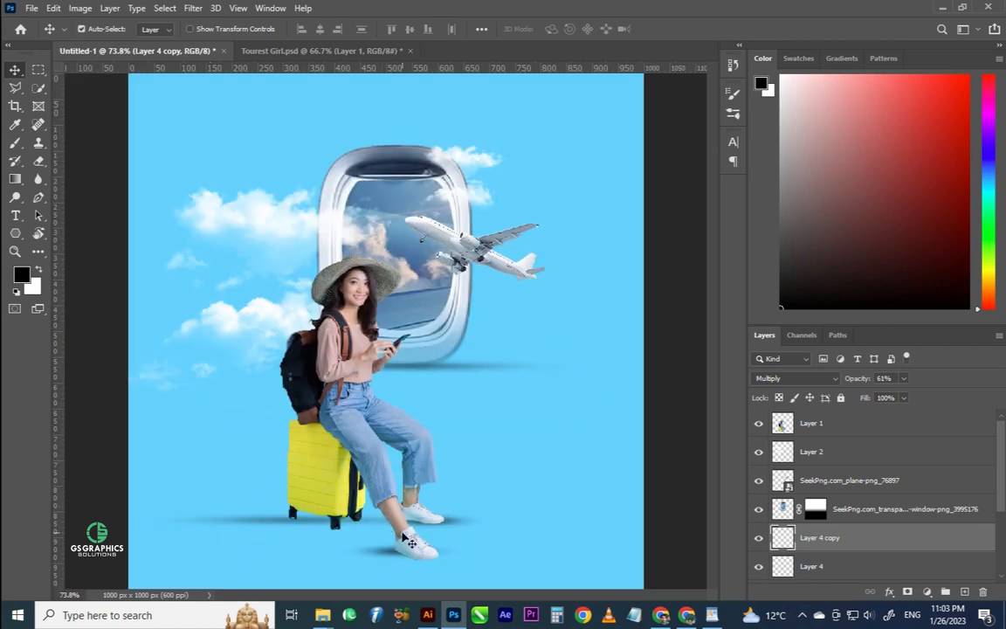
Select the girl with her suitcase together with the shoe and suitcase shadow layers as one group of layers.
{"action": "left_click", "coordinate": [404, 534], "text": "shift"}
{"action": "left_click", "coordinate": [341, 530], "text": "shift"}
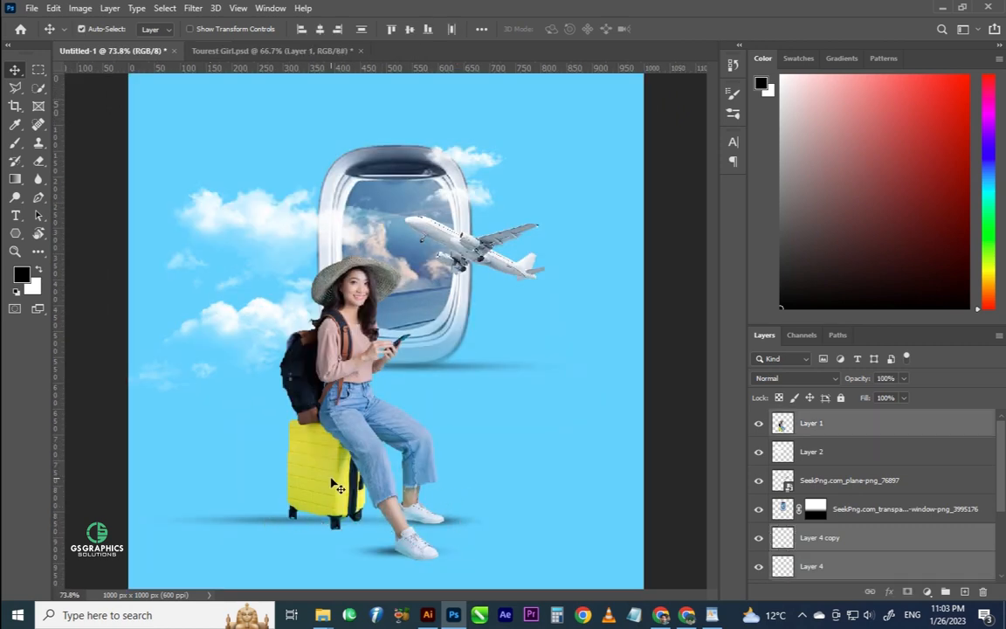
{"action": "left_click", "coordinate": [331, 479], "text": "shift"}
{"action": "key", "text": "Delete"}
{"action": "key", "text": "ctrl+z"}
{"action": "left_click", "coordinate": [332, 480], "text": "shift"}
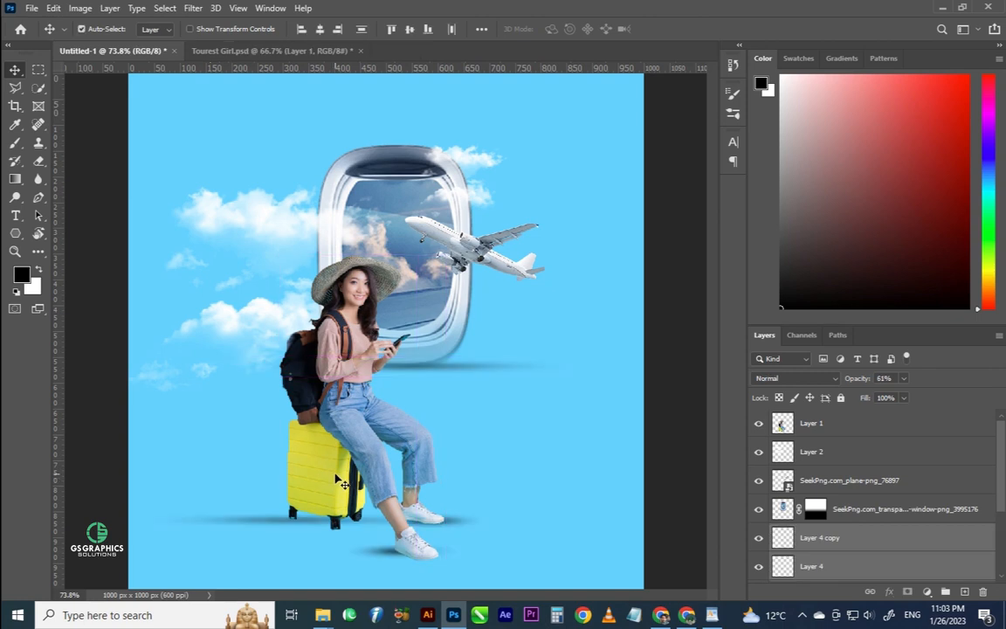
{"action": "left_click_drag", "start_coordinate": [333, 481], "coordinate": [428, 466]}
{"action": "key", "text": "ctrl+z"}
Enlarge the selected girl, suitcase and shadows proportionally and move them up and slightly left, overlapping the airplane window's left side.
{"action": "key", "text": "ctrl+t"}
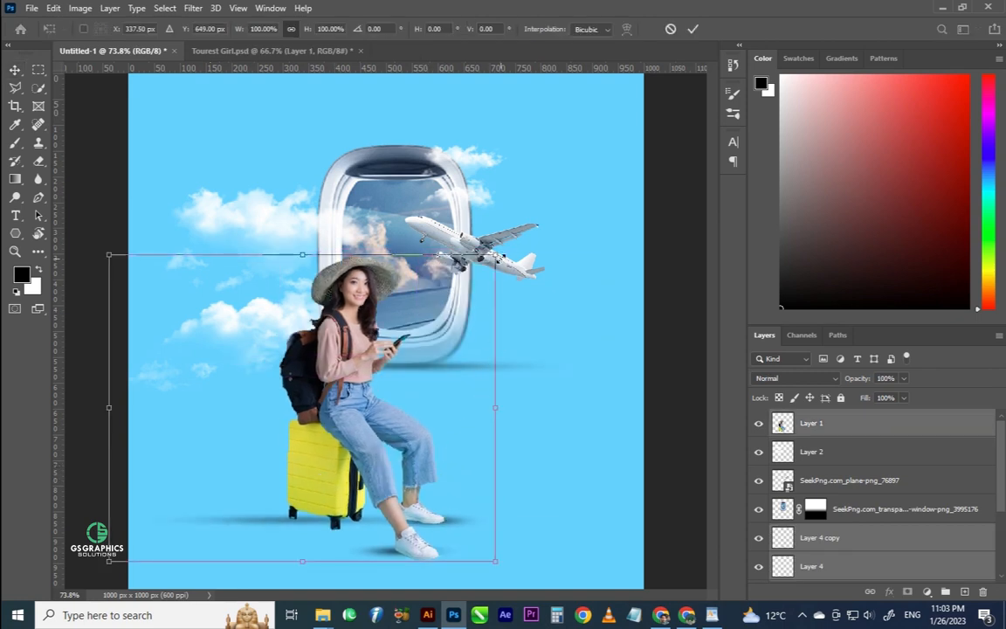
{"action": "left_click_drag", "start_coordinate": [496, 254], "coordinate": [531, 225]}
{"action": "left_click_drag", "start_coordinate": [363, 445], "coordinate": [306, 416]}
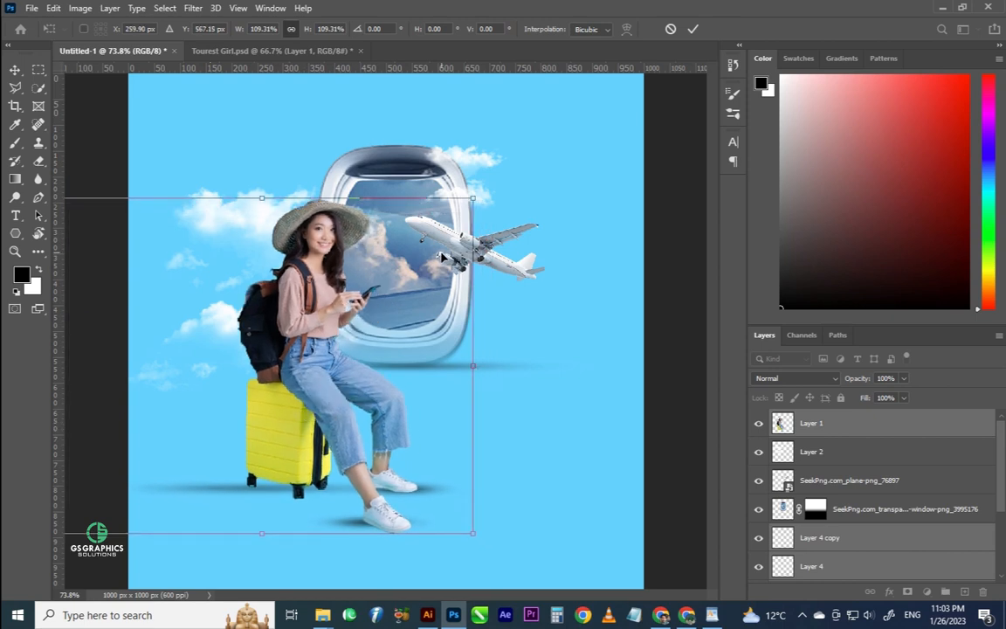
{"action": "left_click_drag", "start_coordinate": [473, 196], "coordinate": [496, 180]}
{"action": "left_click_drag", "start_coordinate": [363, 422], "coordinate": [371, 426]}
{"action": "key", "text": "Return"}
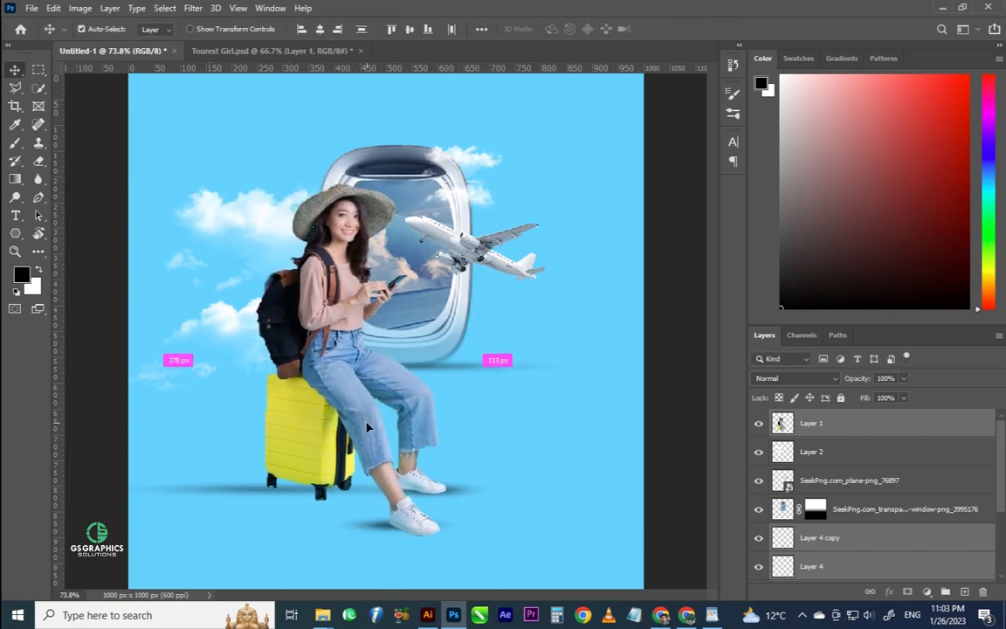
{"action": "key", "text": "ctrl+t"}
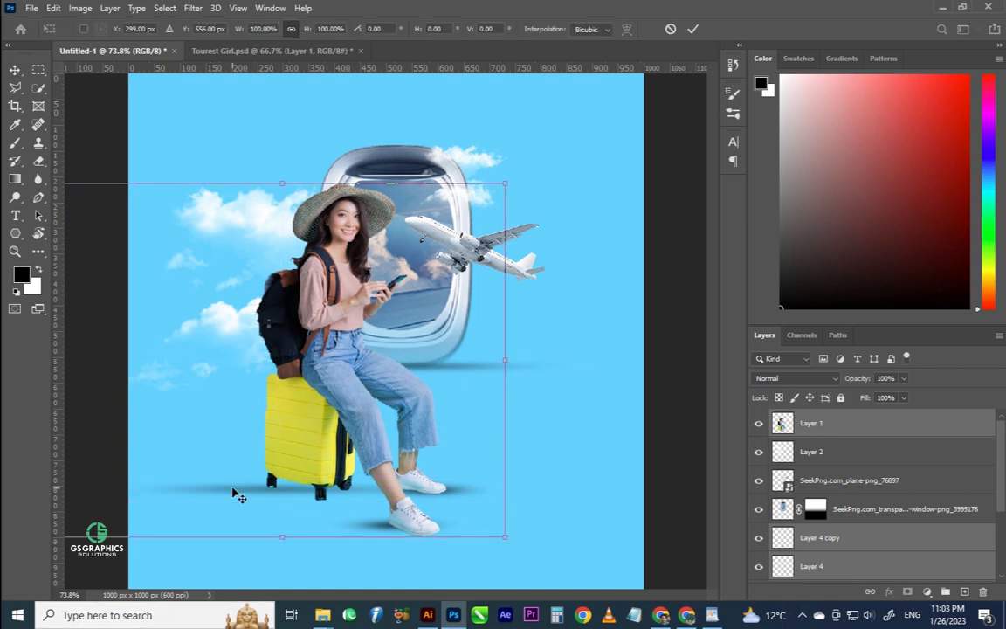
{"action": "key", "text": "Return"}
Warp the suitcase's shadow so its left part bulges upward behind the suitcase, pulling its left edge points inward.
{"action": "left_click", "coordinate": [245, 542]}
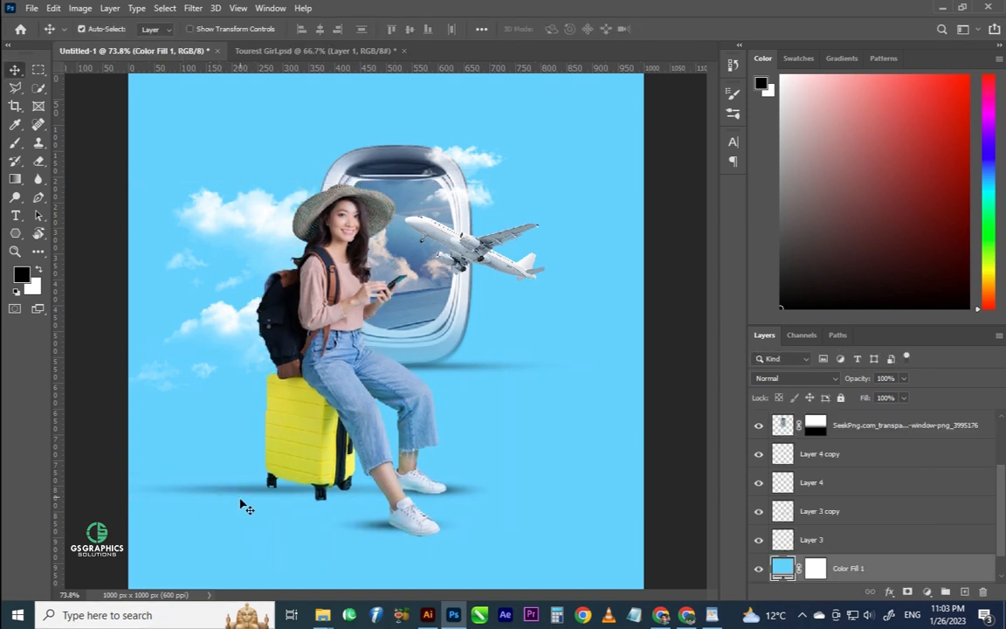
{"action": "left_click", "coordinate": [245, 491]}
{"action": "key", "text": "ctrl+t"}
{"action": "right_click", "coordinate": [245, 494]}
{"action": "left_click", "coordinate": [262, 297]}
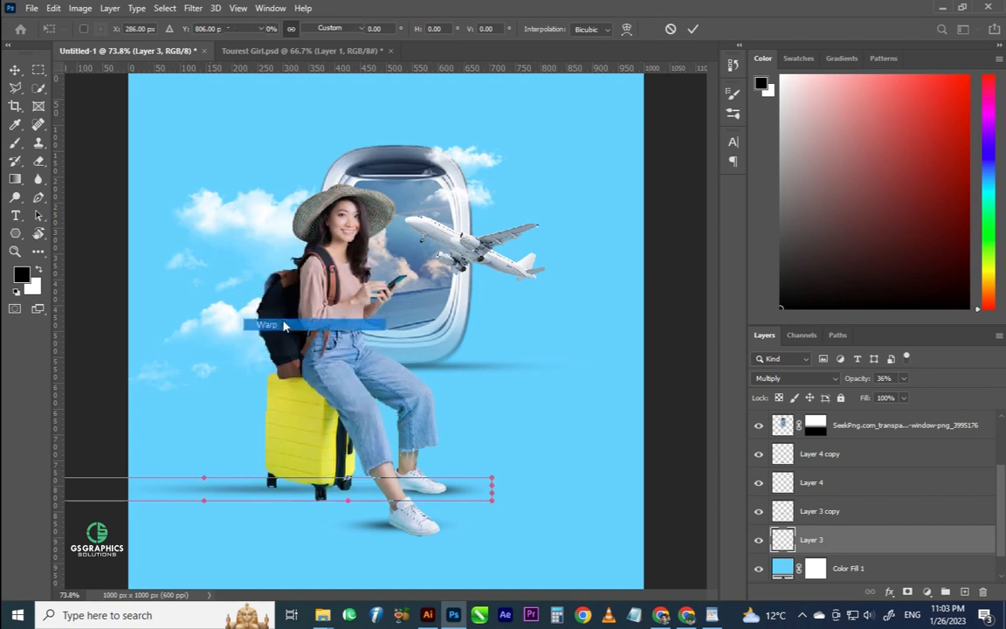
{"action": "left_click_drag", "start_coordinate": [207, 478], "coordinate": [211, 236]}
{"action": "scroll", "coordinate": [184, 459], "scroll_direction": "down", "scroll_amount": 3}
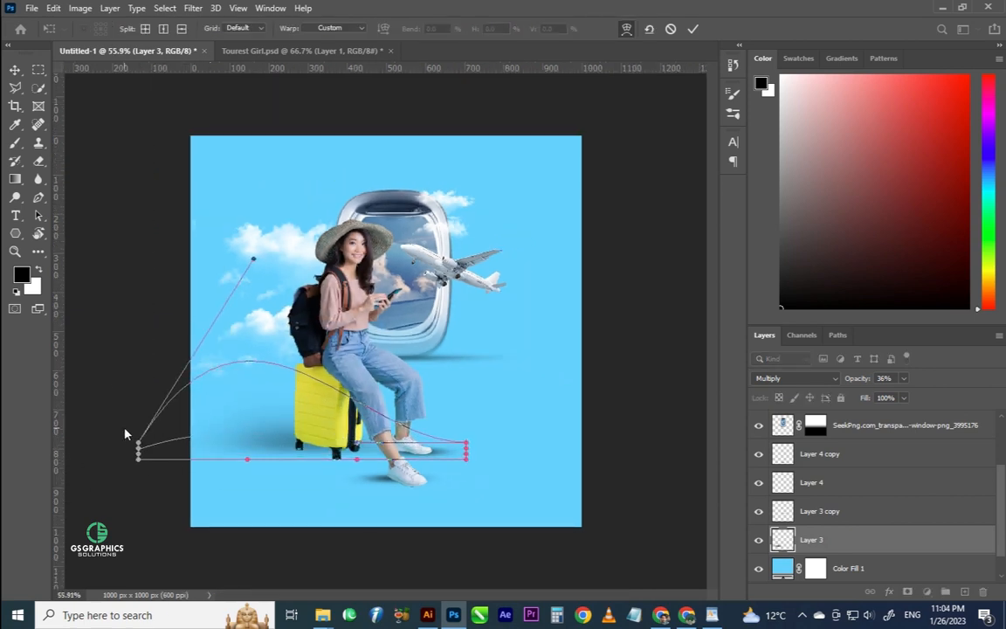
{"action": "left_click_drag", "start_coordinate": [182, 404], "coordinate": [220, 396]}
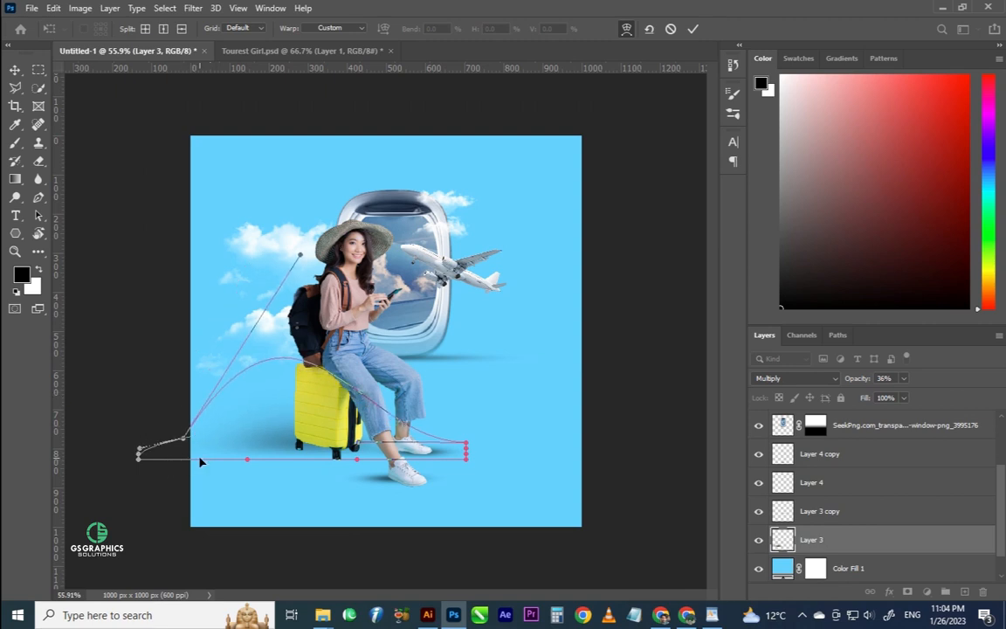
{"action": "mouse_move", "coordinate": [200, 461]}
{"action": "left_mouse_down"}
{"action": "mouse_move", "coordinate": [233, 471]}
{"action": "mouse_move", "coordinate": [223, 449]}
{"action": "mouse_move", "coordinate": [186, 450]}
{"action": "left_mouse_up"}
{"action": "left_click_drag", "start_coordinate": [301, 256], "coordinate": [302, 294]}
{"action": "key", "text": "Return"}
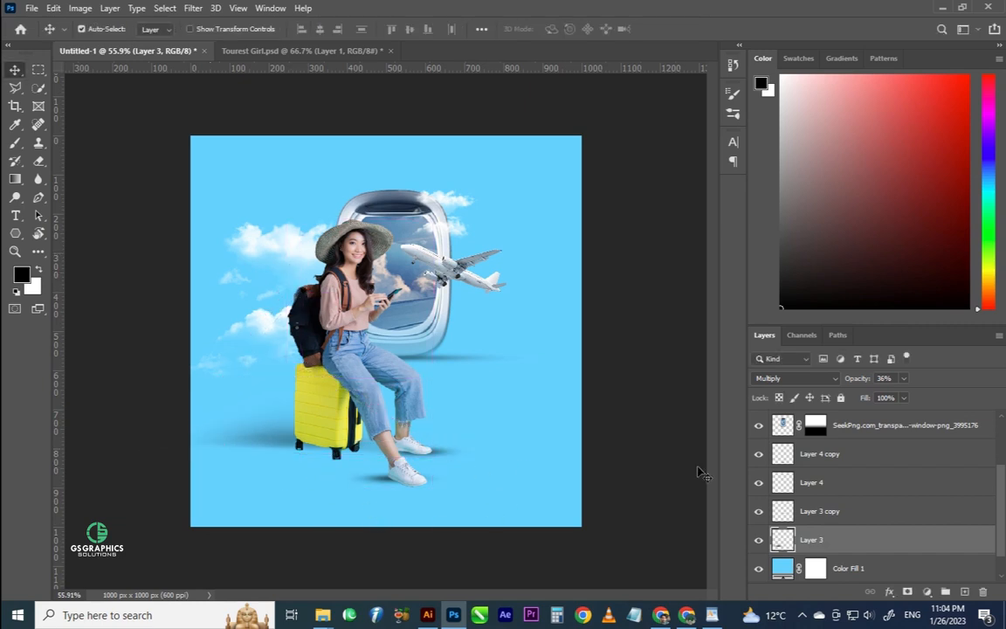
Add a layer mask to the suitcase's shadow and brush black over its lower left area to soften the shadow.
{"action": "left_click", "coordinate": [947, 592]}
{"action": "key", "text": "b"}
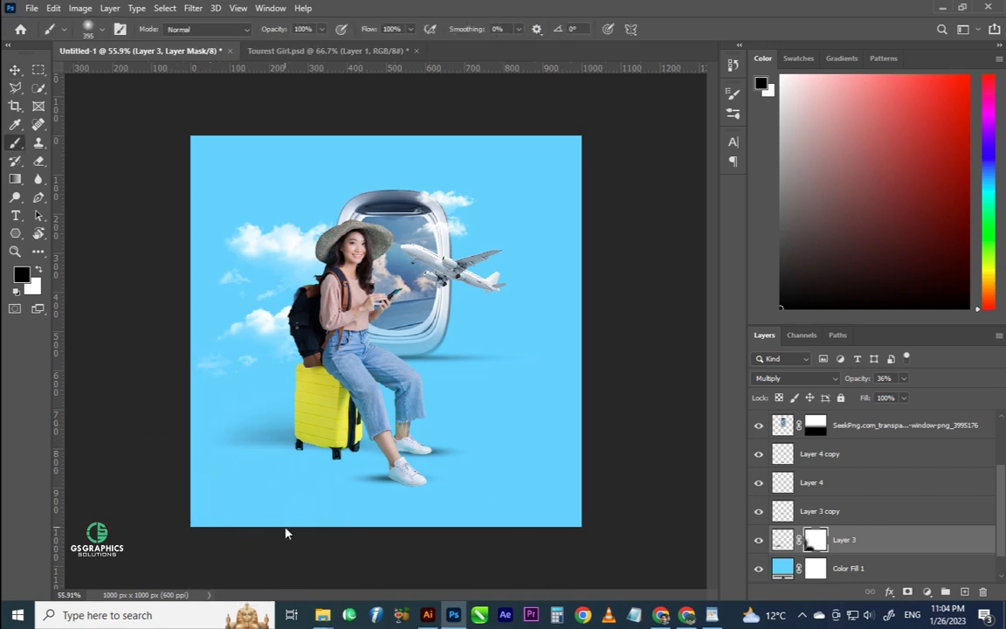
Set both shoe shadows to 45% opacity and send the window's shadow layer one level below the suitcase's shadow layer.
{"action": "left_click", "coordinate": [15, 70]}
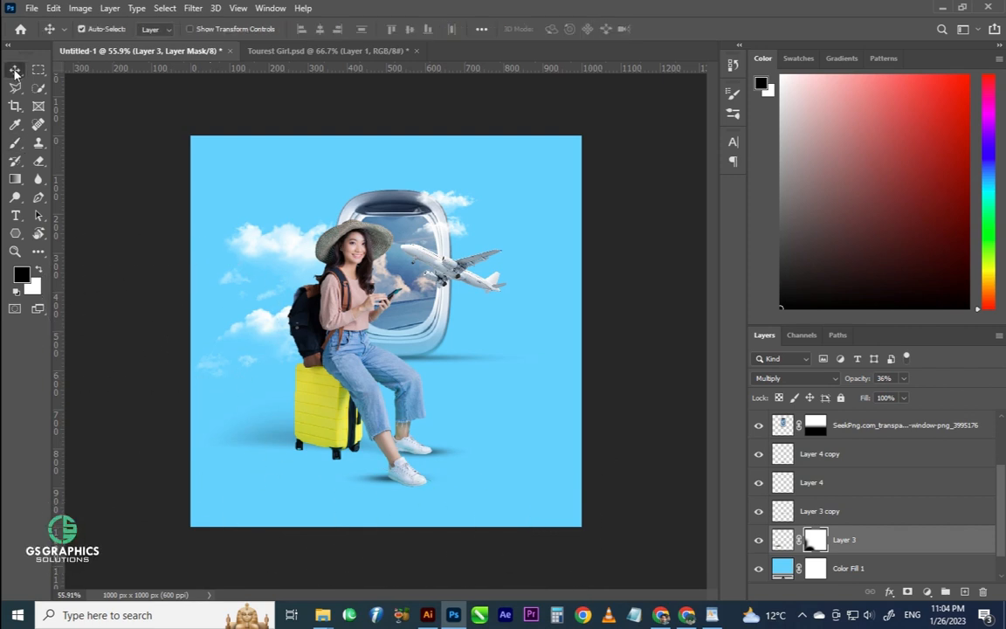
{"action": "left_click", "coordinate": [374, 479]}
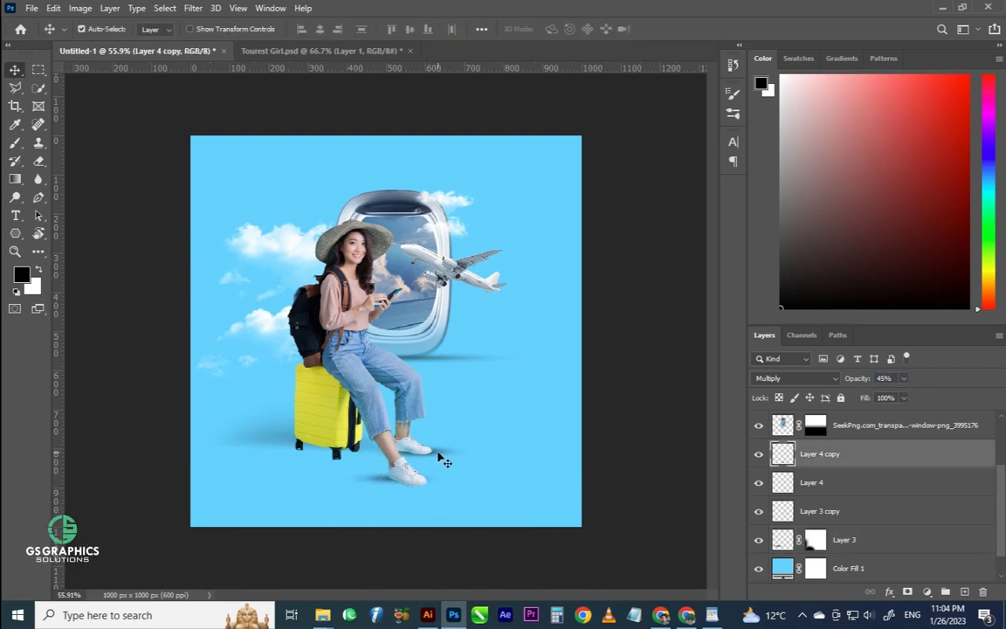
{"action": "left_click", "coordinate": [441, 460]}
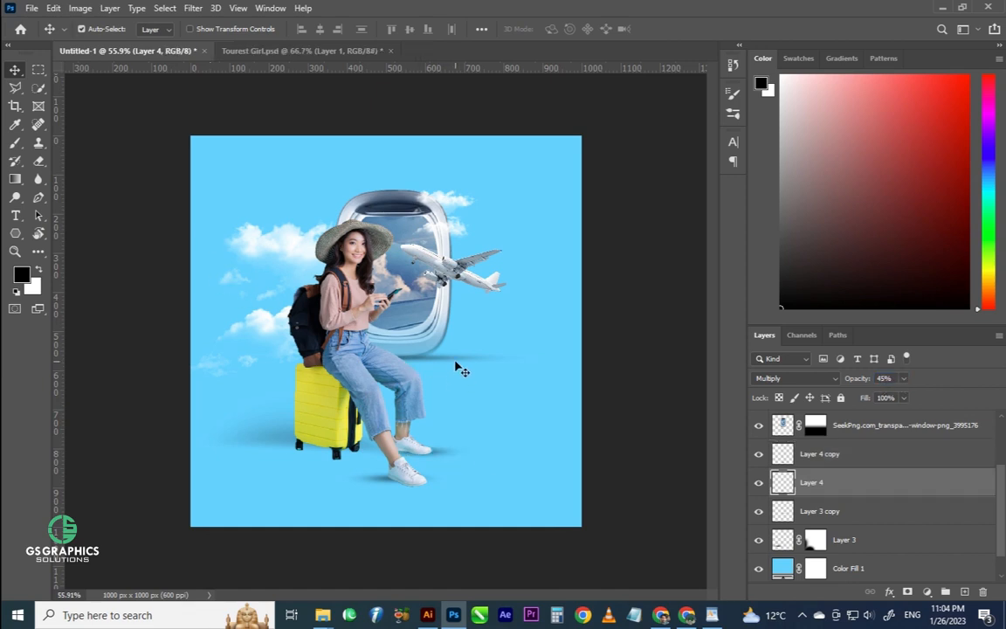
{"action": "left_click_drag", "start_coordinate": [462, 370], "coordinate": [480, 388]}
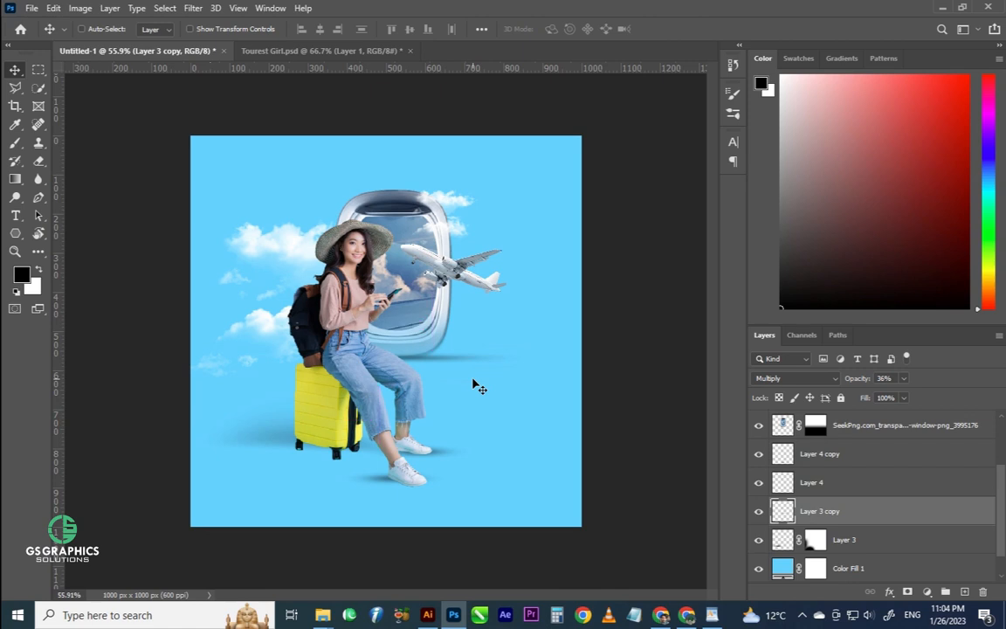
{"action": "key", "text": "ctrl+bracketleft"}
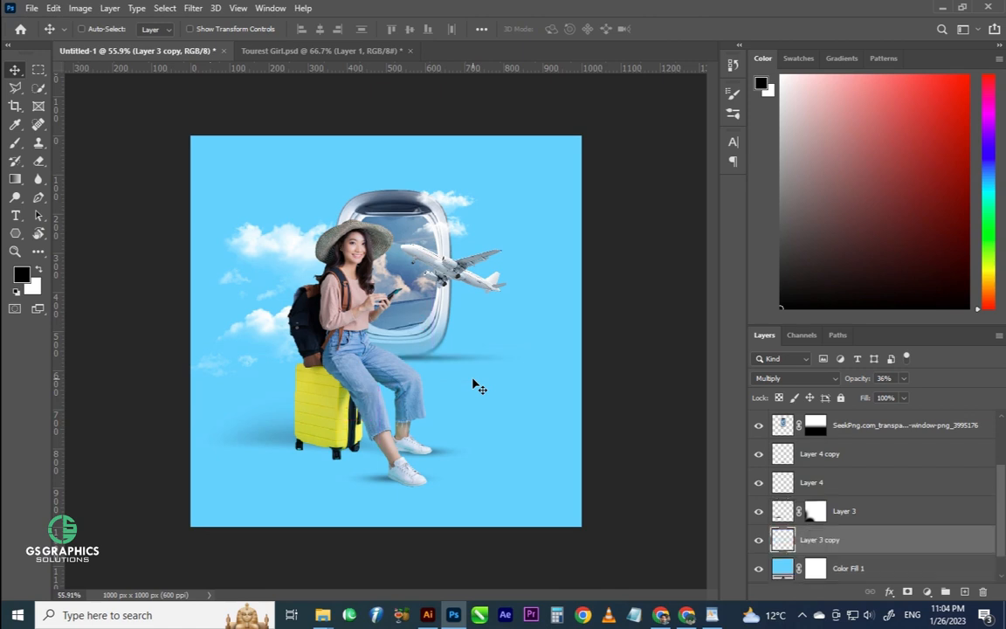
Move the plane and the cloud layer slightly up and to the right around the airplane window.
{"action": "left_click_drag", "start_coordinate": [451, 280], "coordinate": [466, 266]}
{"action": "left_click_drag", "start_coordinate": [197, 144], "coordinate": [558, 431]}
{"action": "left_click_drag", "start_coordinate": [139, 254], "coordinate": [144, 243]}
{"action": "left_click", "coordinate": [589, 303], "text": "ctrl"}
{"action": "mouse_move", "coordinate": [587, 298]}
{"action": "left_mouse_down"}
{"action": "mouse_move", "coordinate": [593, 278]}
{"action": "mouse_move", "coordinate": [592, 290]}
{"action": "left_mouse_up"}
{"action": "left_click_drag", "start_coordinate": [535, 179], "coordinate": [550, 164]}
{"action": "left_click_drag", "start_coordinate": [563, 347], "coordinate": [484, 360]}
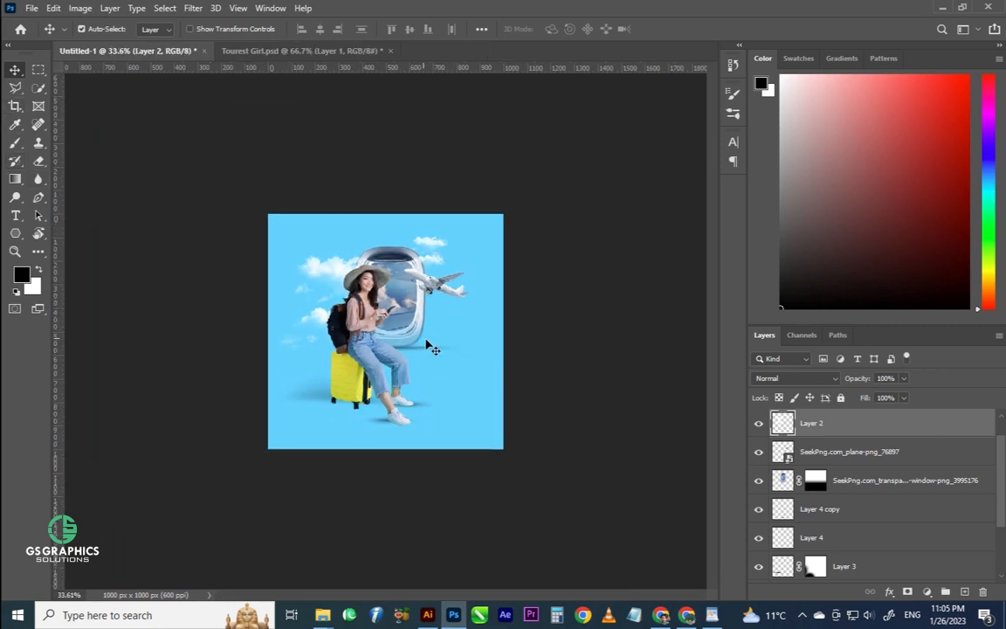
Flip the plane horizontally and place it above and left of the girl's hat, in front of the clouds.
{"action": "left_click_drag", "start_coordinate": [469, 303], "coordinate": [436, 290]}
{"action": "key", "text": "ctrl+t"}
{"action": "right_click", "coordinate": [359, 269]}
{"action": "left_click", "coordinate": [403, 483]}
{"action": "key", "text": "Return"}
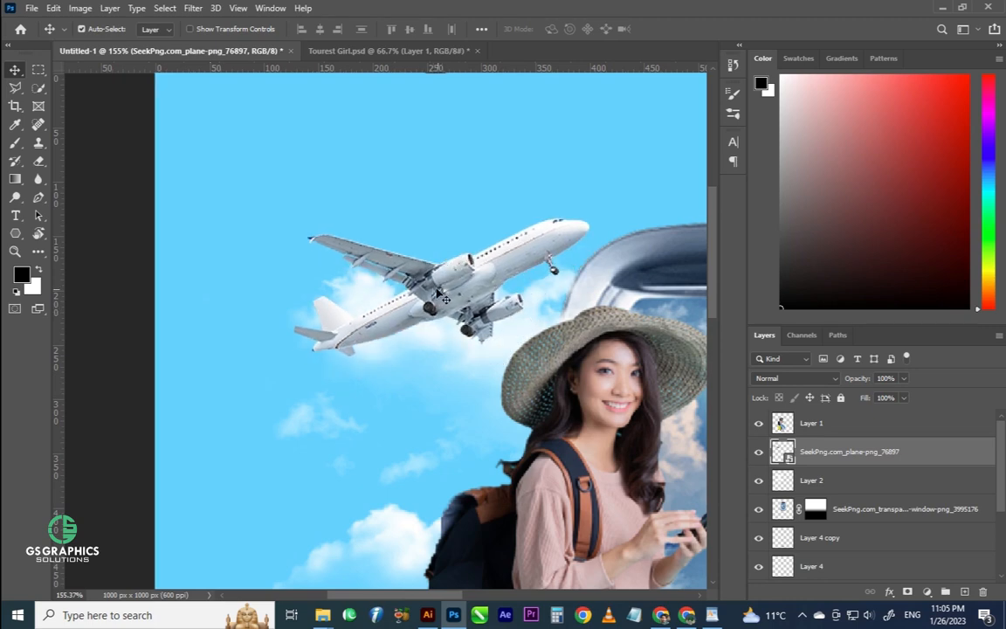
Add a white "Lorem Ipsum" text line, enlarge it to about 1152% and place it across the top of the canvas.
{"action": "scroll", "coordinate": [447, 291], "scroll_direction": "down", "scroll_amount": 6}
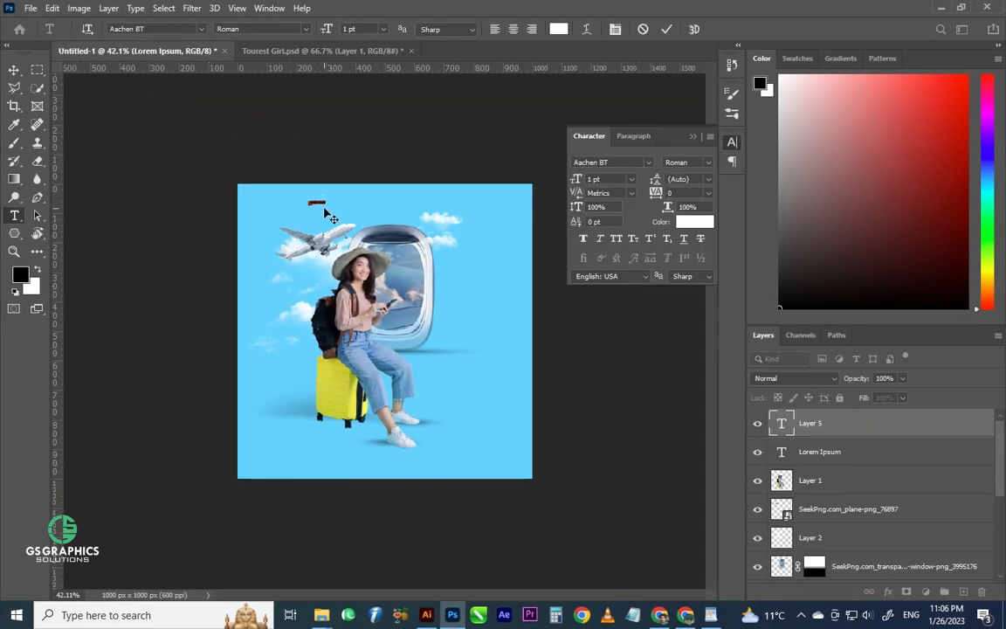
{"action": "key", "text": "ctrl+Return"}
{"action": "key", "text": "ctrl+t"}
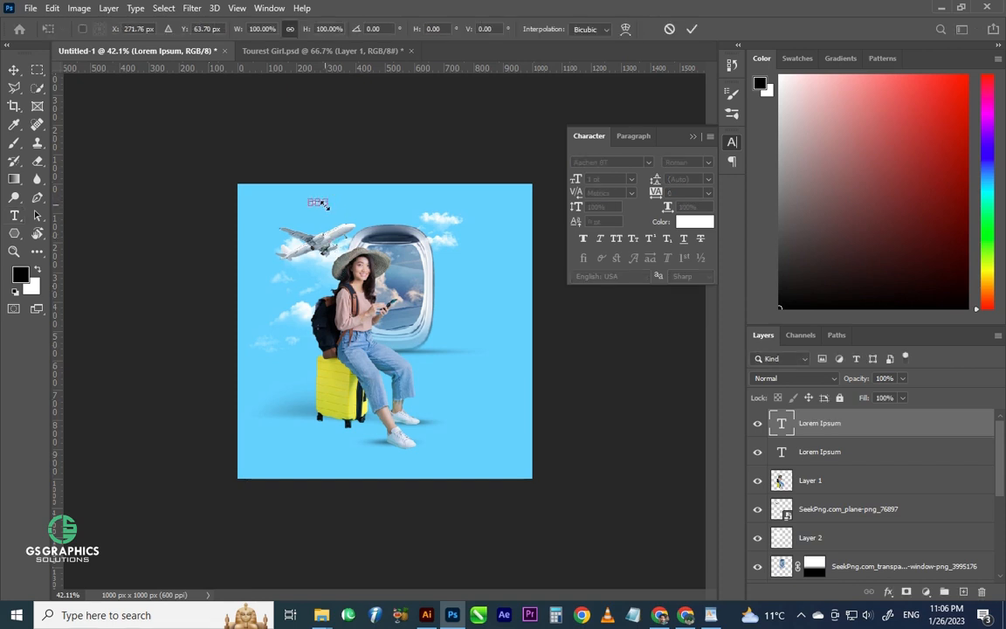
{"action": "left_click_drag", "start_coordinate": [325, 205], "coordinate": [471, 243]}
{"action": "left_click_drag", "start_coordinate": [412, 220], "coordinate": [364, 211]}
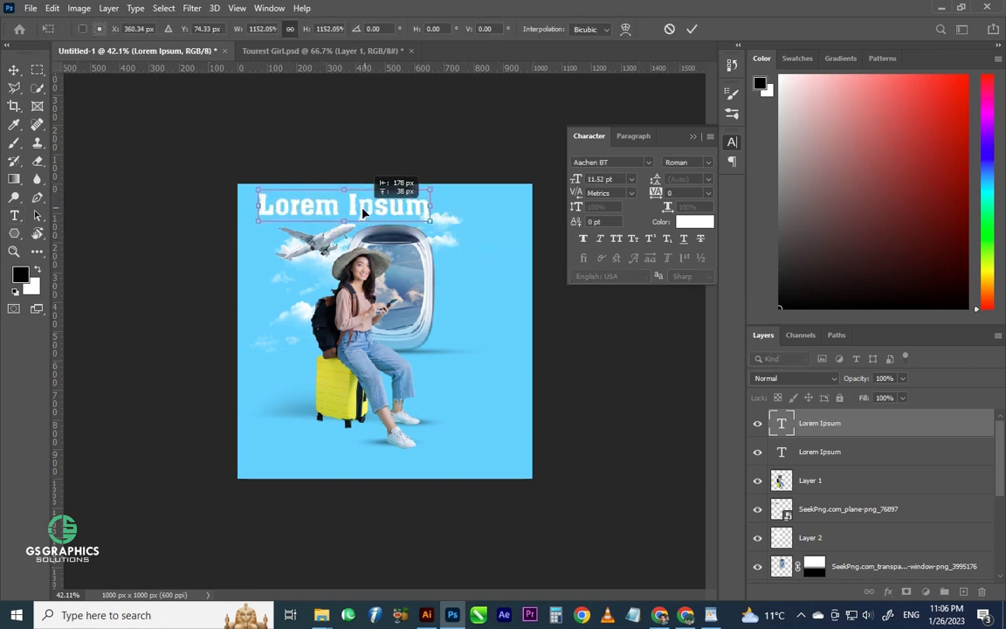
{"action": "key", "text": "Return"}
{"action": "left_click", "coordinate": [14, 70]}
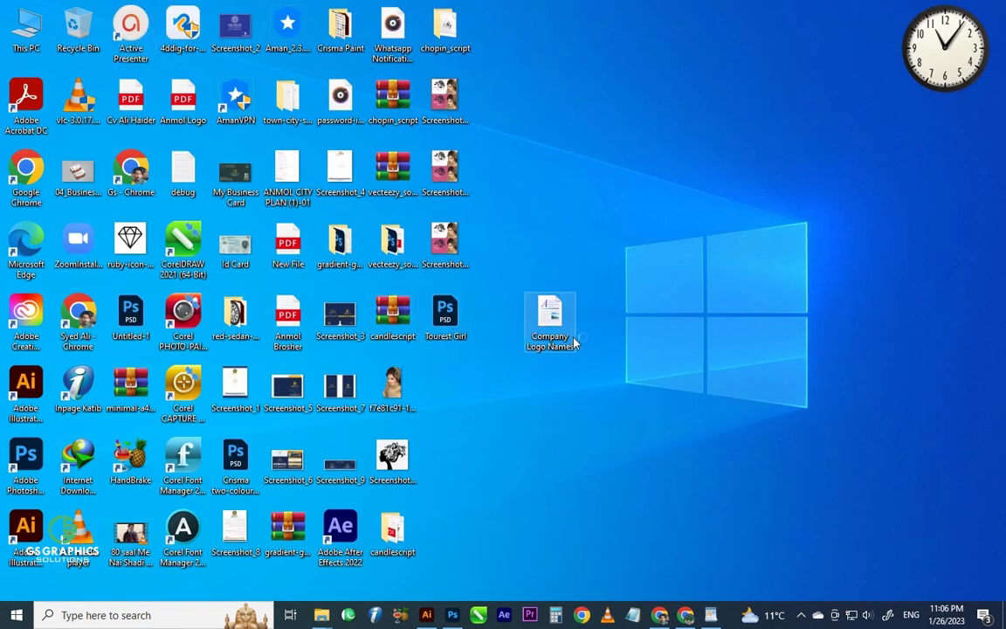
Open the Company Logo Names document from the desktop, copy the name "Platinum Gateway" and return to Photoshop.
{"action": "double_click", "coordinate": [559, 324]}
{"action": "left_click_drag", "start_coordinate": [287, 225], "coordinate": [231, 229]}
{"action": "key", "text": "ctrl+c"}
{"action": "key", "text": "alt+Tab"}
{"action": "key", "text": "alt+Tab"}
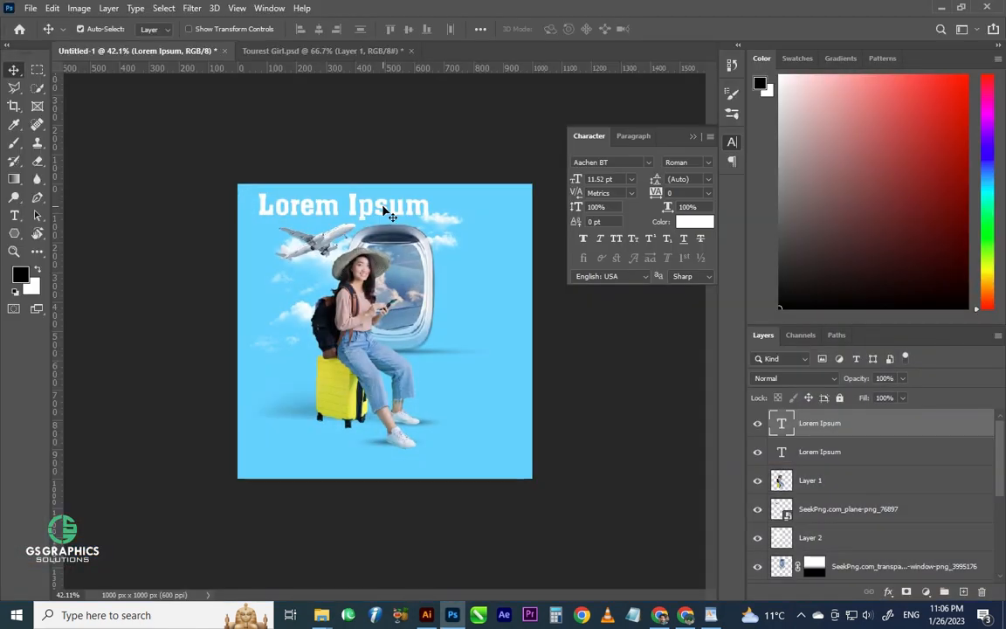
Replace the large "Lorem Ipsum" text with the copied name "Platinum Gateway".
{"action": "double_click", "coordinate": [385, 212]}
{"action": "key", "text": "ctrl+a"}
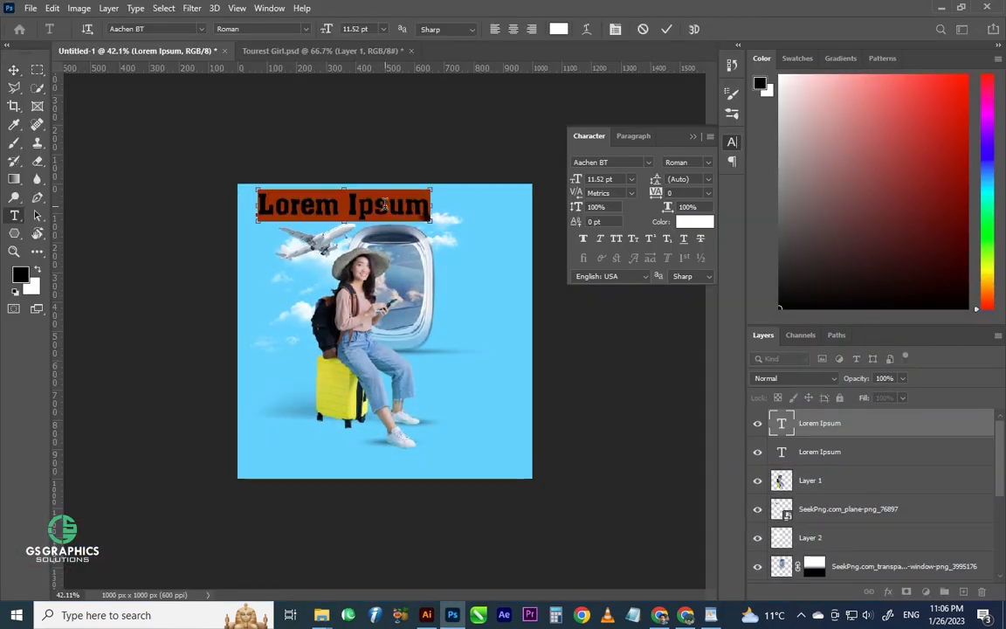
{"action": "key", "text": "ctrl+v"}
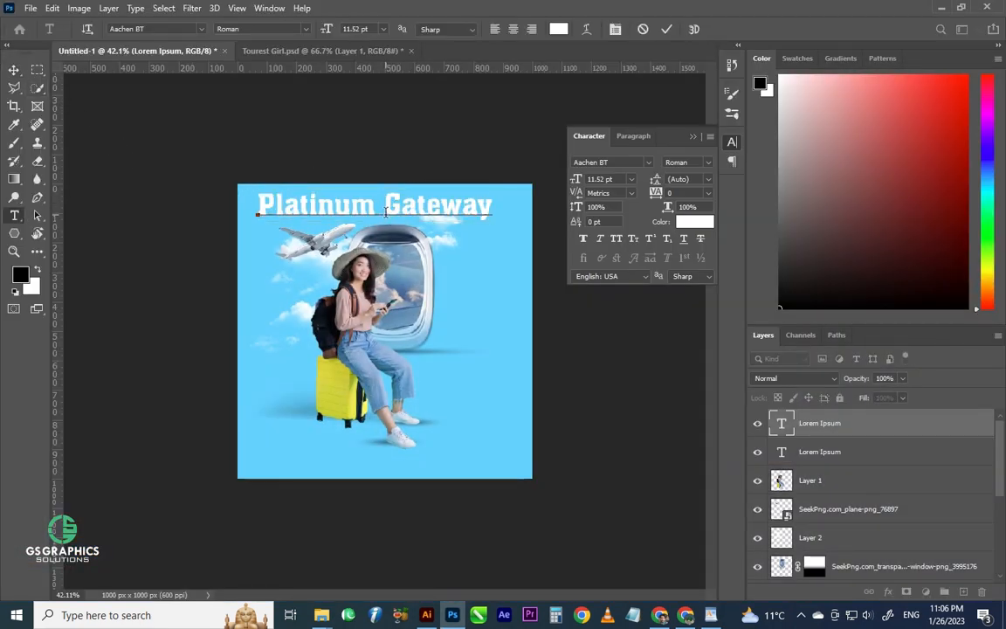
Break the heading before "Gateway" and select that word on the second line.
{"action": "left_click", "coordinate": [385, 213]}
{"action": "key", "text": "Return"}
{"action": "key", "text": "shift+Right"}
{"action": "key", "text": "shift+Right"}
{"action": "key", "text": "shift+Right"}
{"action": "key", "text": "shift+Right"}
{"action": "key", "text": "shift+Right"}
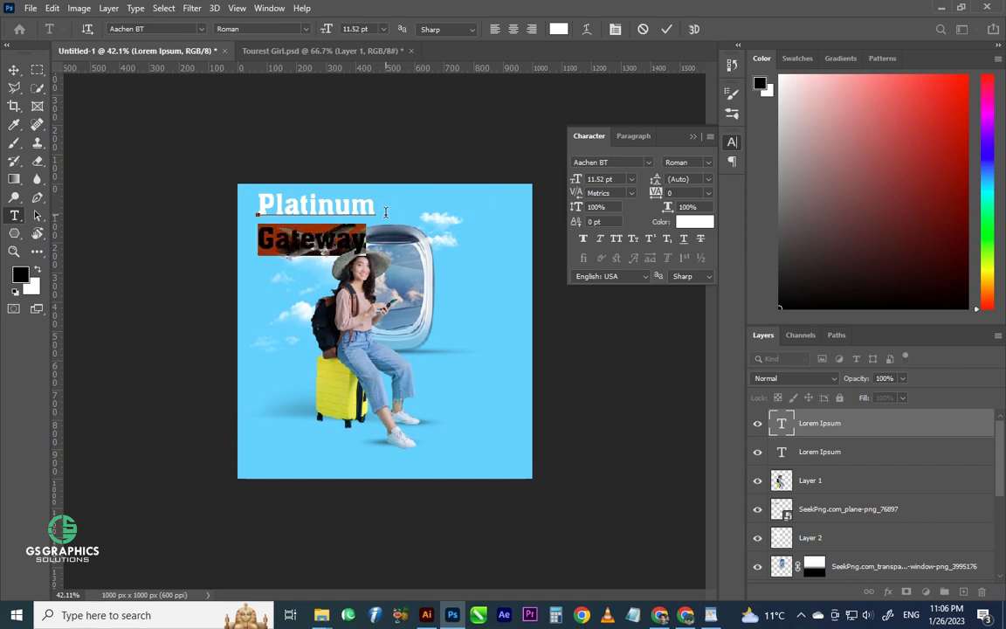
Try different line-spacing adjustments on the selected word "Gateway".
{"action": "key", "text": "ctrl+alt+shift+Up"}
{"action": "key", "text": "ctrl+alt+shift+Up"}
{"action": "key", "text": "ctrl+alt+shift+Up"}
{"action": "key", "text": "ctrl+alt+shift+Down"}
{"action": "key", "text": "ctrl+alt+shift+Down"}
{"action": "key", "text": "ctrl+alt+shift+Down"}
{"action": "key", "text": "ctrl+alt+shift+Up"}
{"action": "key", "text": "ctrl+alt+shift+Down"}
Delete "Gateway" and its line break, and move the remaining "Platinum" text over the lower right of the airplane window.
{"action": "key", "text": "BackSpace"}
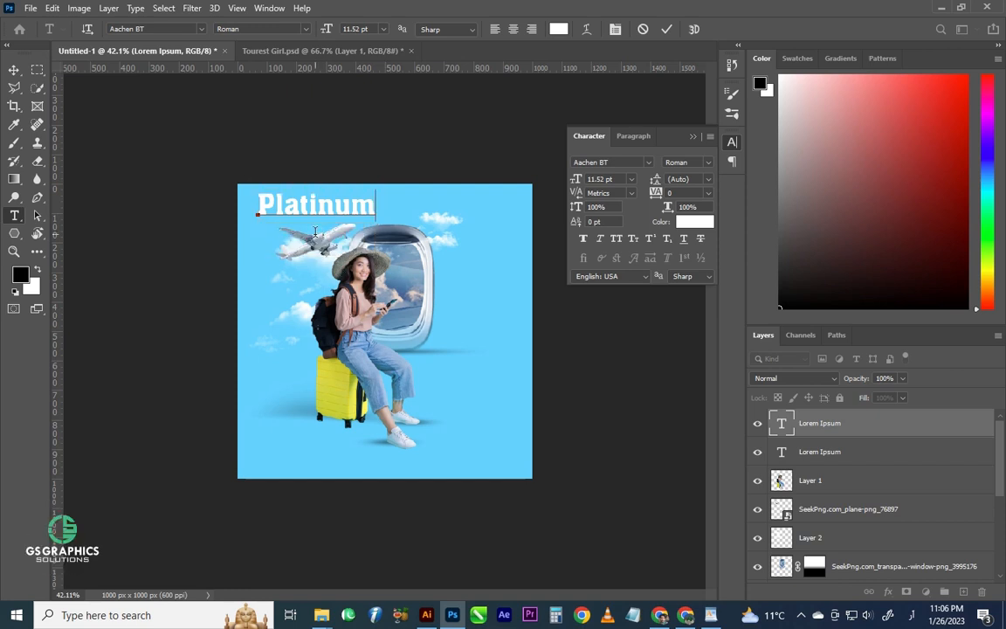
{"action": "left_click", "coordinate": [14, 70]}
{"action": "left_click_drag", "start_coordinate": [347, 212], "coordinate": [499, 337]}
Select the girl with her suitcase and all their shadows and move them together toward the canvas's lower left.
{"action": "scroll", "coordinate": [478, 395], "scroll_direction": "up", "scroll_amount": 3}
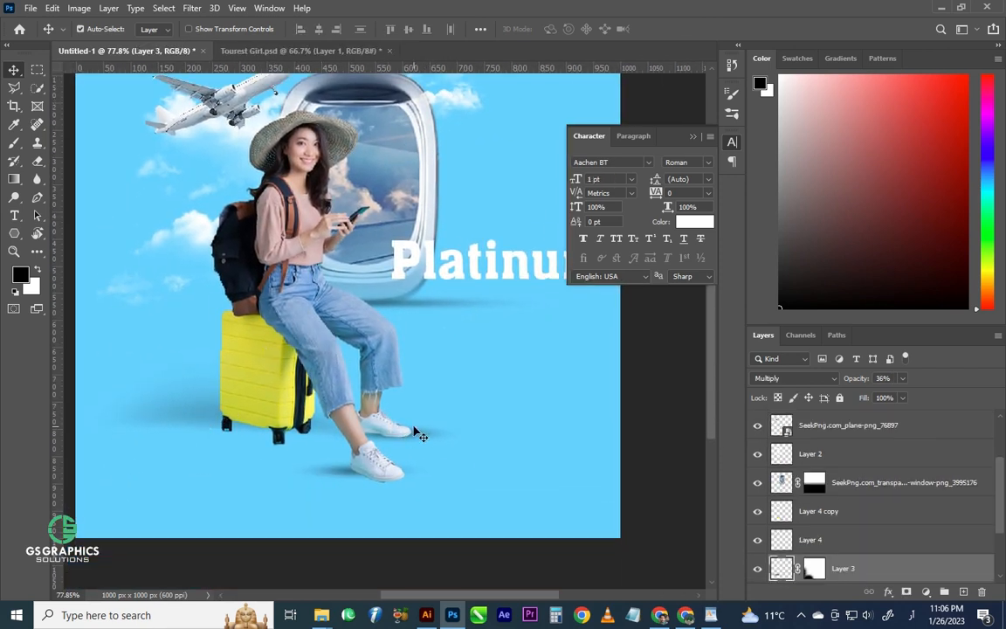
{"action": "left_click_drag", "start_coordinate": [328, 346], "coordinate": [322, 376]}
{"action": "key", "text": "ctrl+z"}
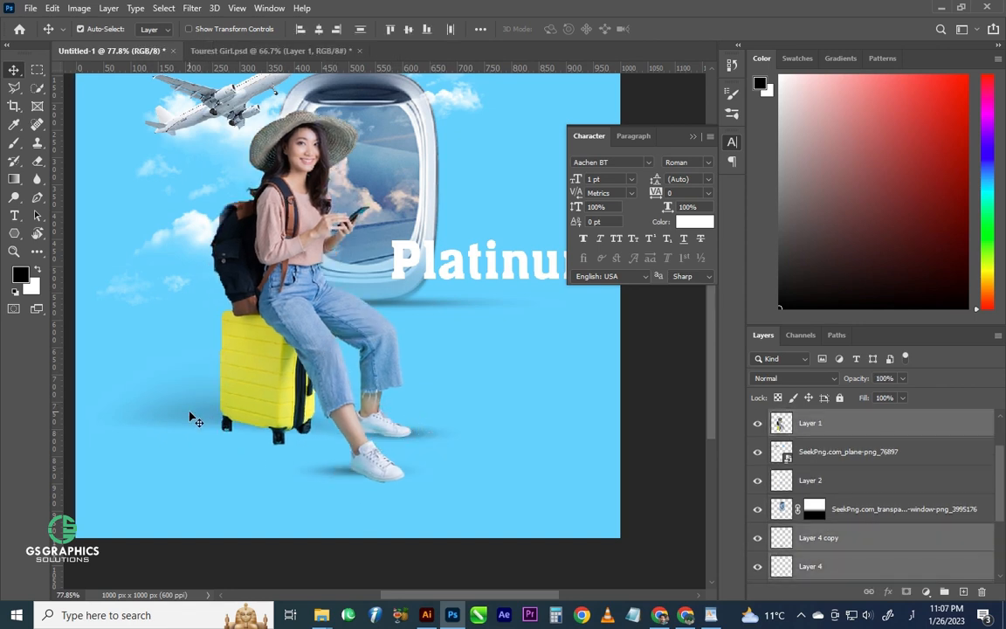
{"action": "left_click_drag", "start_coordinate": [246, 368], "coordinate": [182, 401]}
{"action": "scroll", "coordinate": [210, 398], "scroll_direction": "down", "scroll_amount": 1}
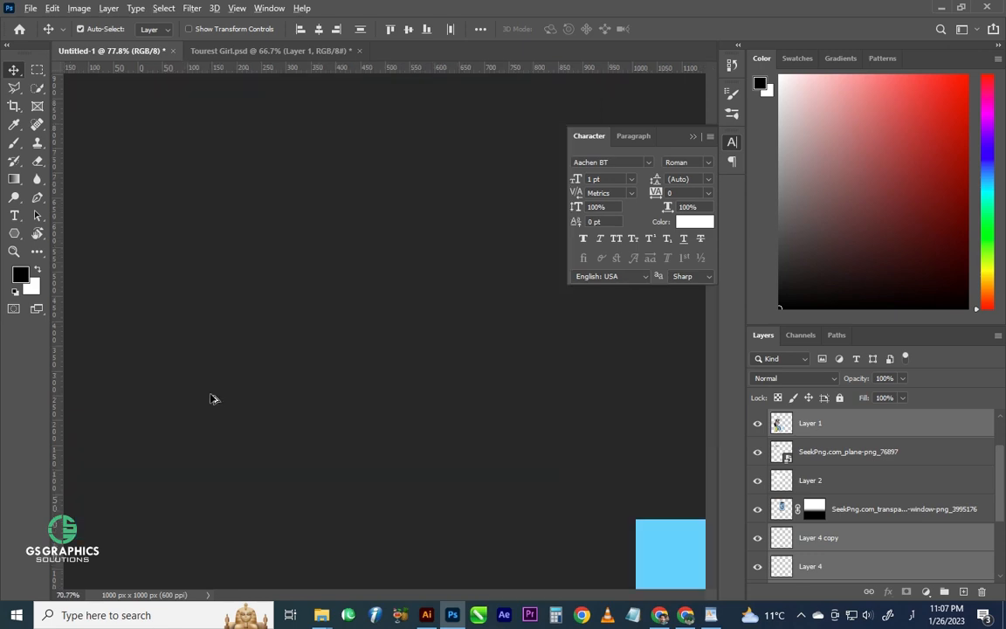
{"action": "scroll", "coordinate": [210, 399], "scroll_direction": "down", "scroll_amount": 2}
Close the character settings, scale the "Platinum" text to about 75% and move it up to the window's right side.
{"action": "left_click", "coordinate": [732, 141]}
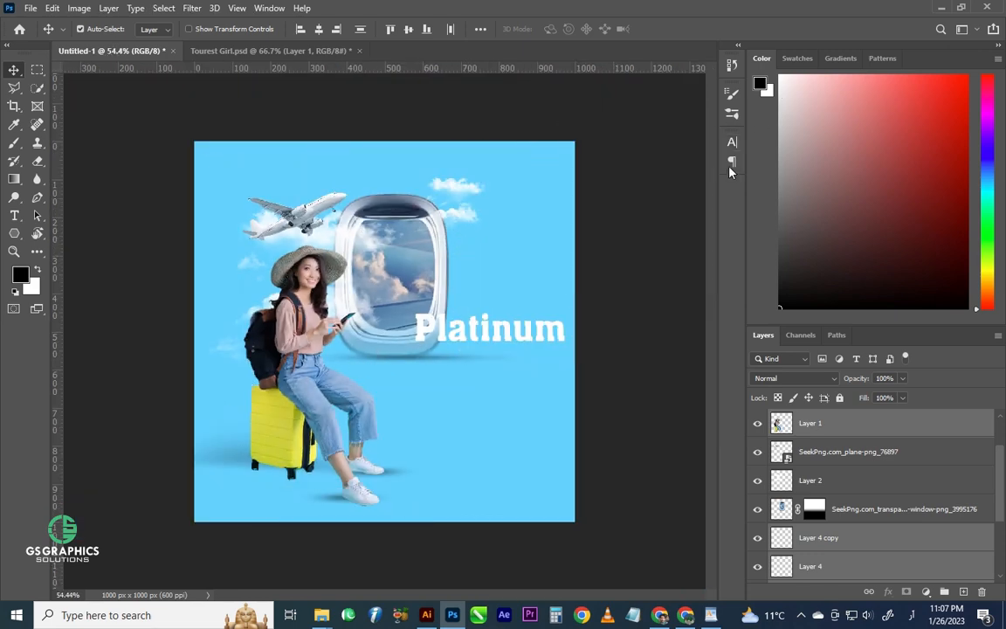
{"action": "left_click_drag", "start_coordinate": [515, 347], "coordinate": [531, 233]}
{"action": "key", "text": "ctrl+t"}
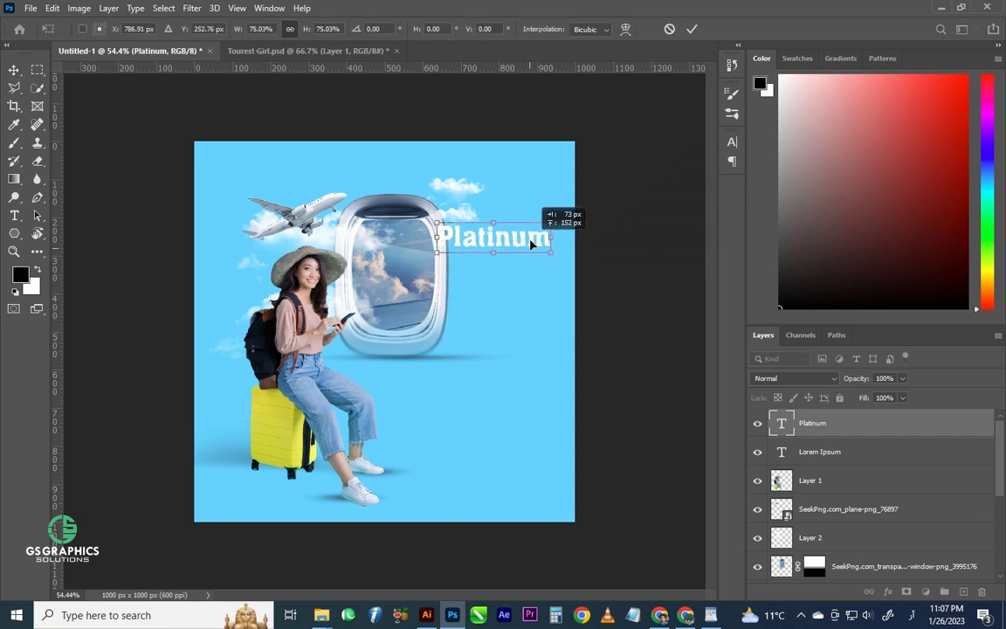
{"action": "key", "text": "Return"}
Shift the clouds slightly up and left, and raise the "Platinum" text beside the top of the airplane window.
{"action": "mouse_move", "coordinate": [432, 185]}
{"action": "left_mouse_down"}
{"action": "mouse_move", "coordinate": [460, 162]}
{"action": "mouse_move", "coordinate": [442, 176]}
{"action": "left_mouse_up"}
{"action": "left_click_drag", "start_coordinate": [441, 219], "coordinate": [451, 181]}
Duplicate the "Platinum" text directly below the original and change the copy's wording to "Gateway".
{"action": "left_click", "coordinate": [234, 197]}
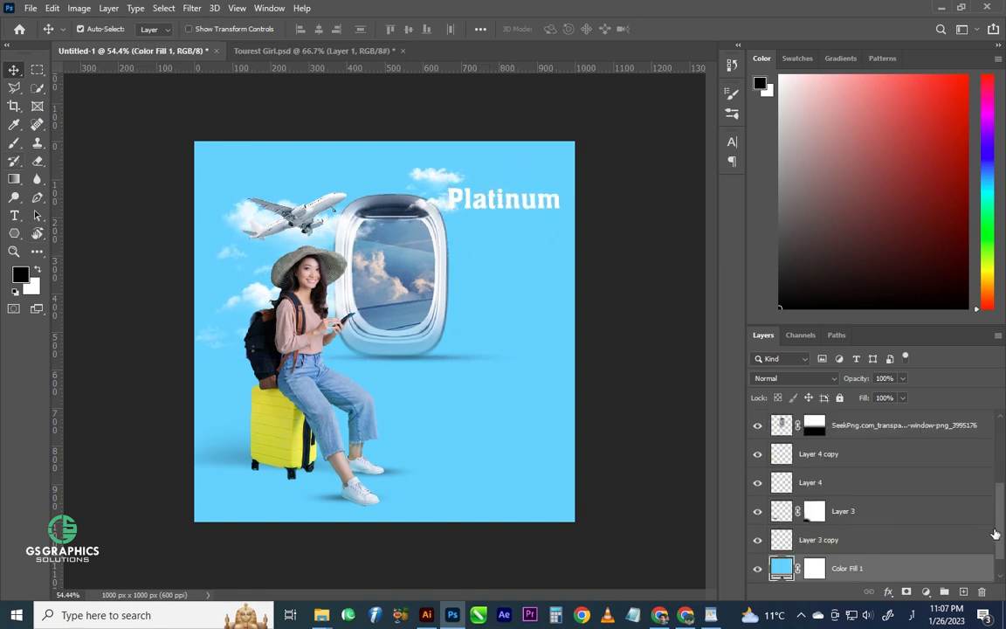
{"action": "left_click_drag", "start_coordinate": [998, 533], "coordinate": [997, 456]}
{"action": "left_click", "coordinate": [851, 427]}
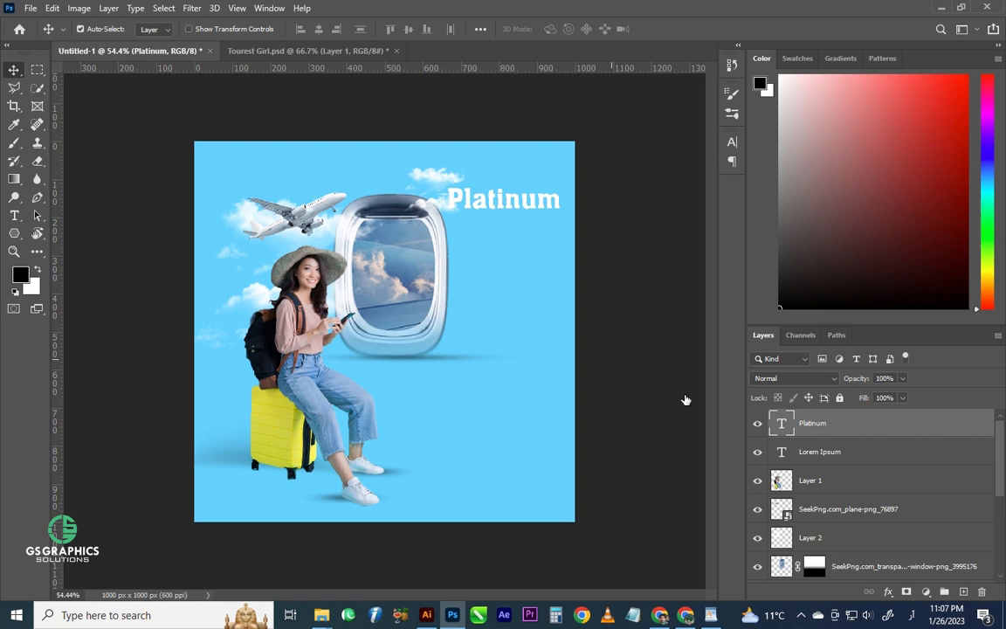
{"action": "mouse_move", "coordinate": [523, 214]}
{"action": "left_mouse_down"}
{"action": "mouse_move", "coordinate": [517, 166]}
{"action": "mouse_move", "coordinate": [520, 229]}
{"action": "left_mouse_up"}
{"action": "double_click", "coordinate": [517, 225]}
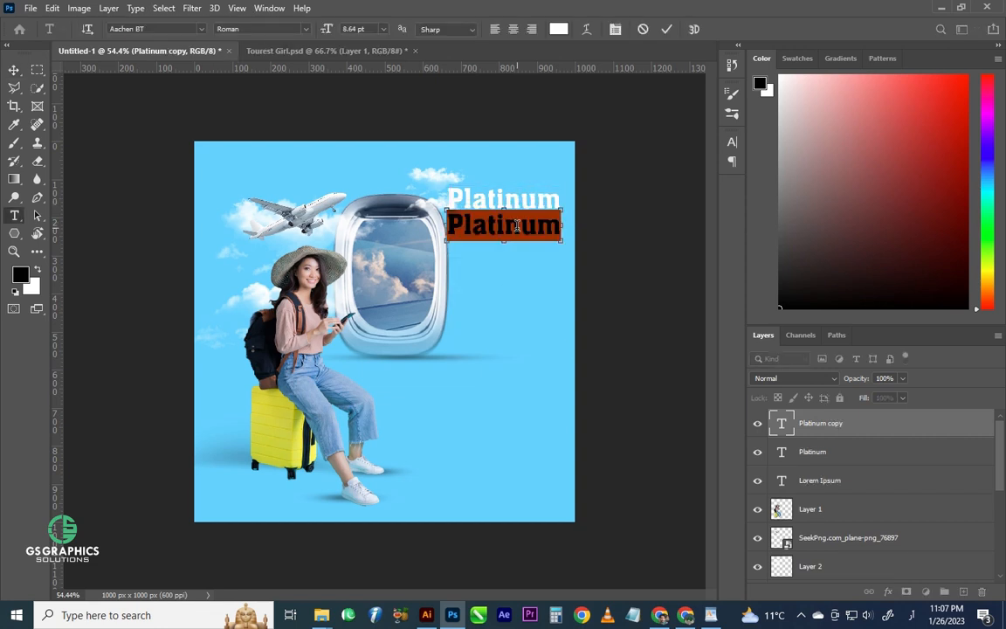
{"action": "type", "text": "Gateway"}
{"action": "key", "text": "ctrl+Return"}
Recolor the "Platinum" text from white to dark blue (#013d53).
{"action": "left_click", "coordinate": [514, 202]}
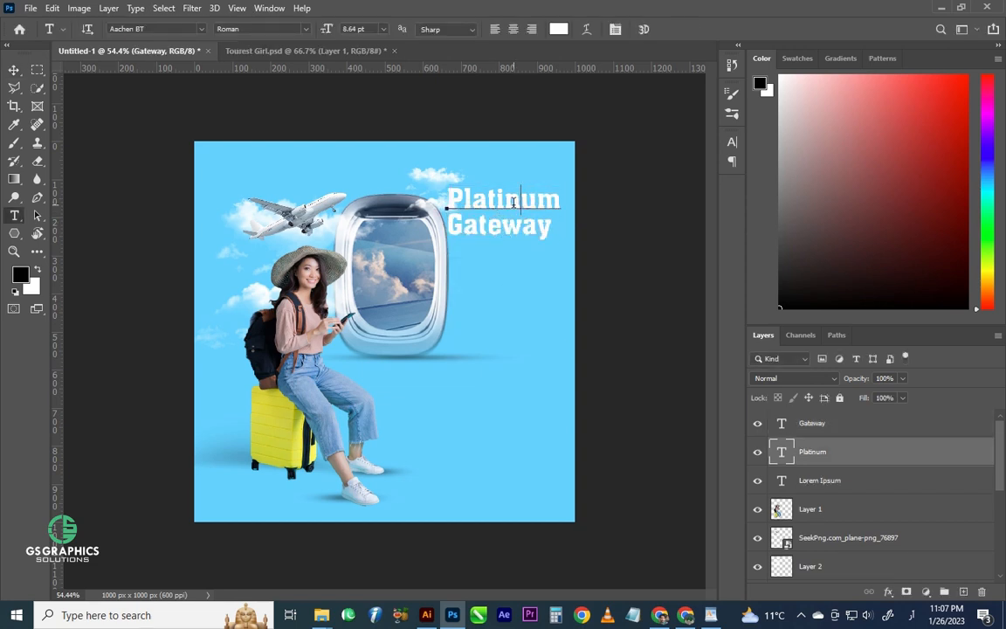
{"action": "double_click", "coordinate": [514, 203]}
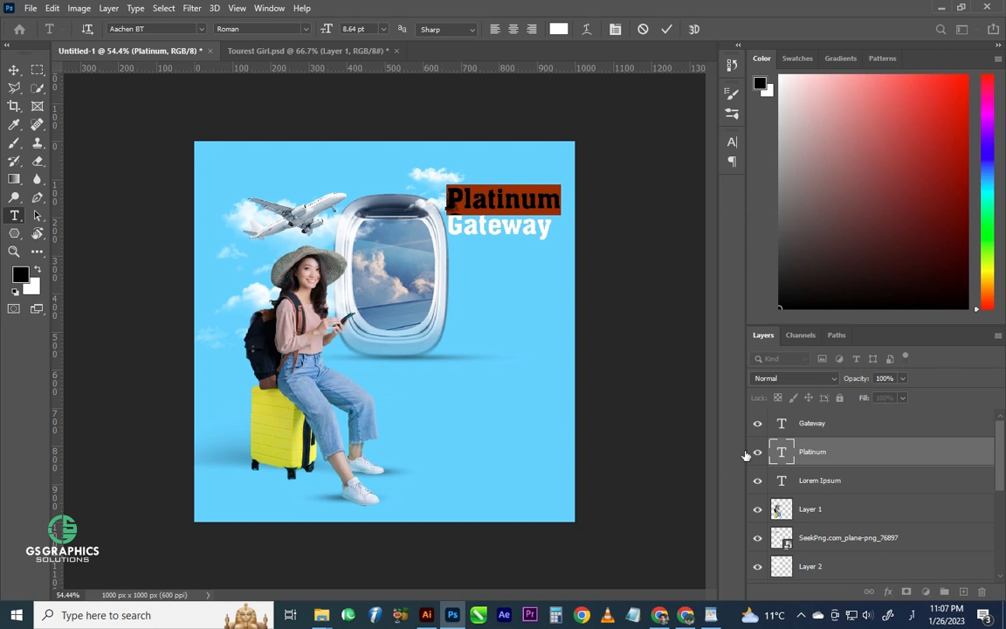
{"action": "key", "text": "ctrl+Return"}
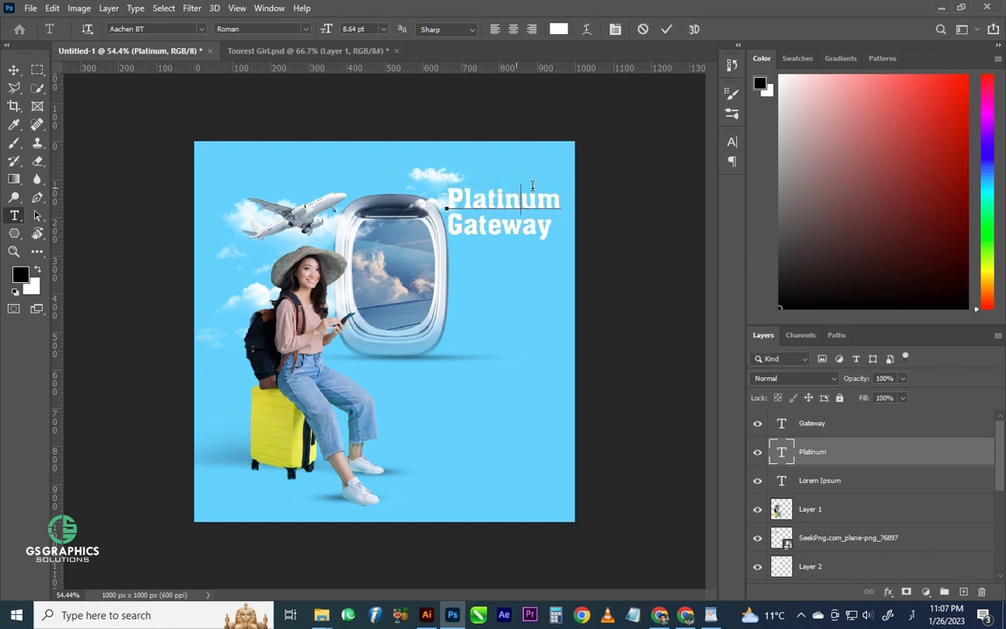
{"action": "double_click", "coordinate": [532, 186]}
{"action": "left_click", "coordinate": [558, 28]}
{"action": "left_click", "coordinate": [433, 190]}
{"action": "left_click", "coordinate": [724, 315]}
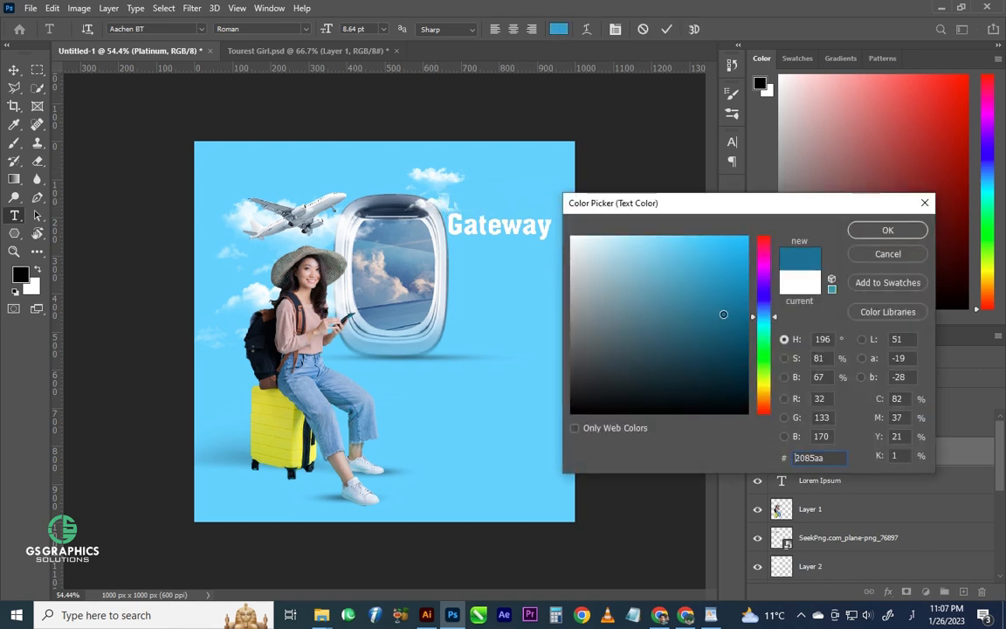
{"action": "left_click_drag", "start_coordinate": [723, 314], "coordinate": [746, 355]}
{"action": "left_click", "coordinate": [886, 230]}
{"action": "left_click", "coordinate": [14, 70]}
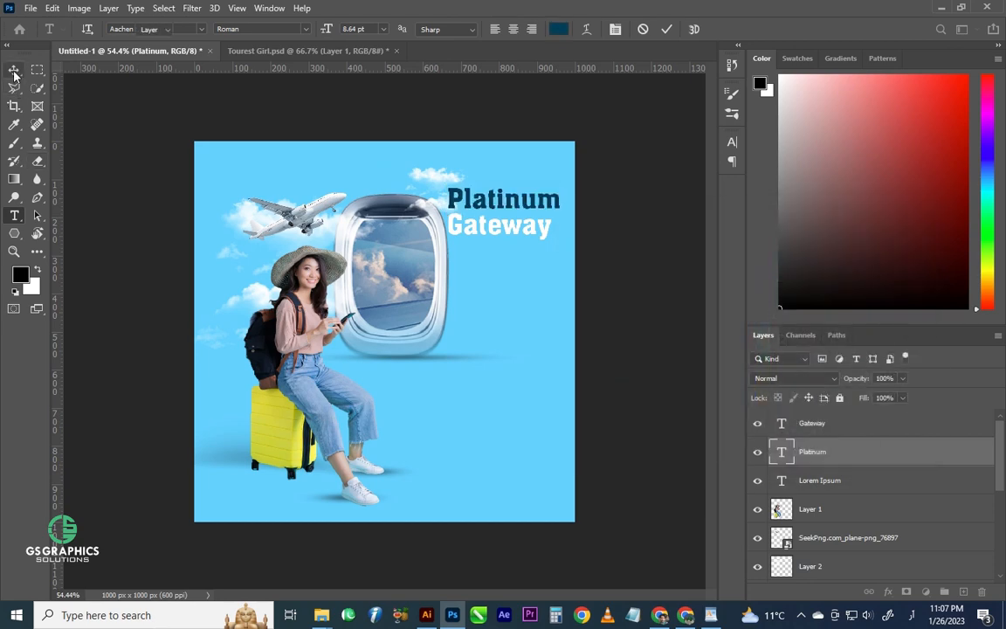
Move "Gateway" to the right beneath "Platinum" and align the right edges of the two words.
{"action": "left_click_drag", "start_coordinate": [404, 172], "coordinate": [626, 370]}
{"action": "left_click_drag", "start_coordinate": [454, 366], "coordinate": [437, 426]}
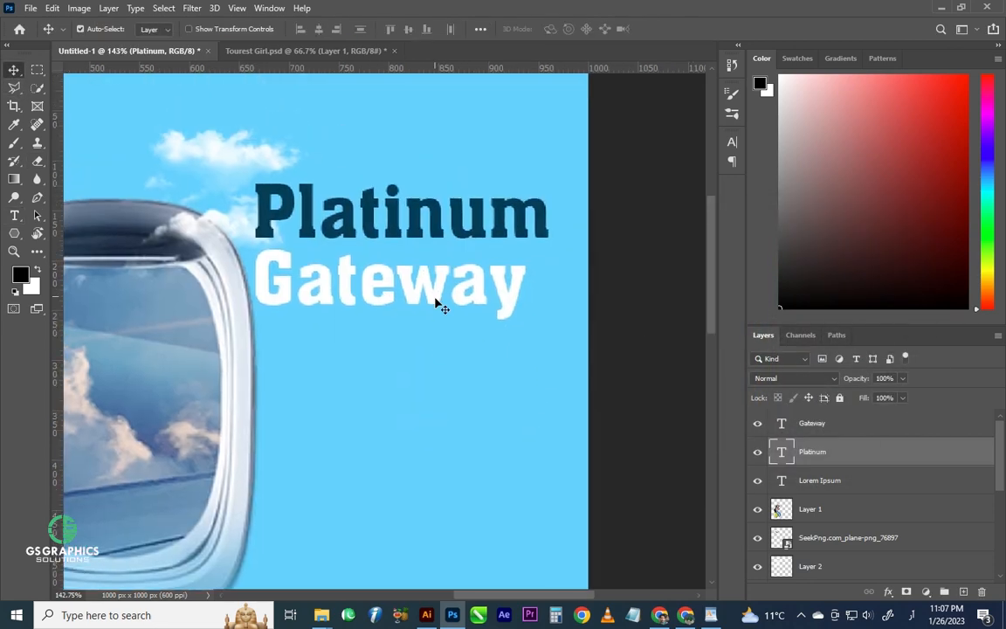
{"action": "mouse_move", "coordinate": [441, 306]}
{"action": "left_mouse_down"}
{"action": "mouse_move", "coordinate": [442, 296]}
{"action": "mouse_move", "coordinate": [459, 301]}
{"action": "left_mouse_up"}
{"action": "left_click", "coordinate": [500, 241], "text": "shift"}
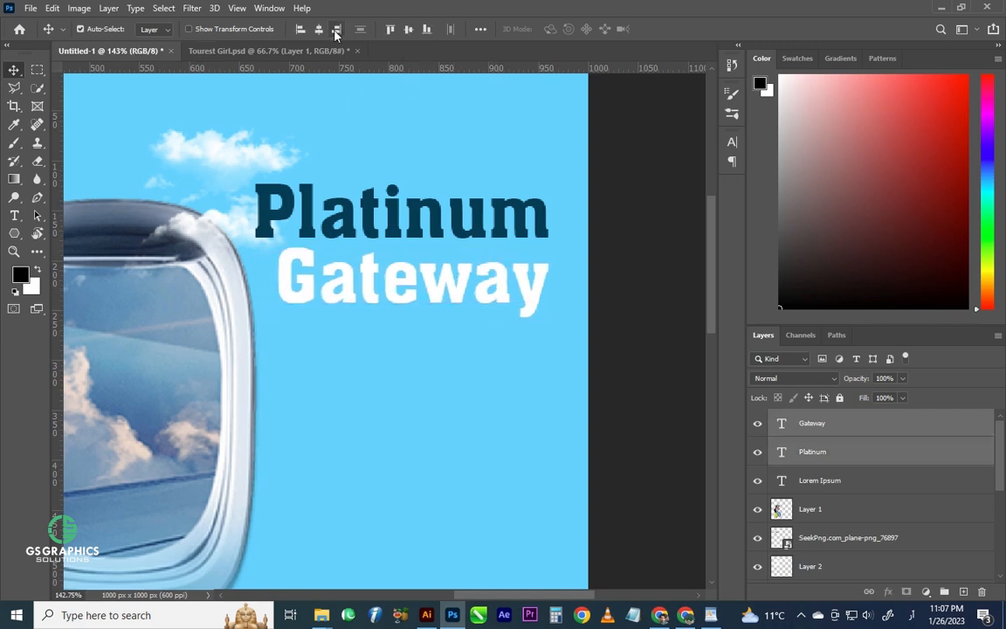
{"action": "left_click_drag", "start_coordinate": [467, 226], "coordinate": [492, 315]}
{"action": "scroll", "coordinate": [429, 312], "scroll_direction": "down", "scroll_amount": 2}
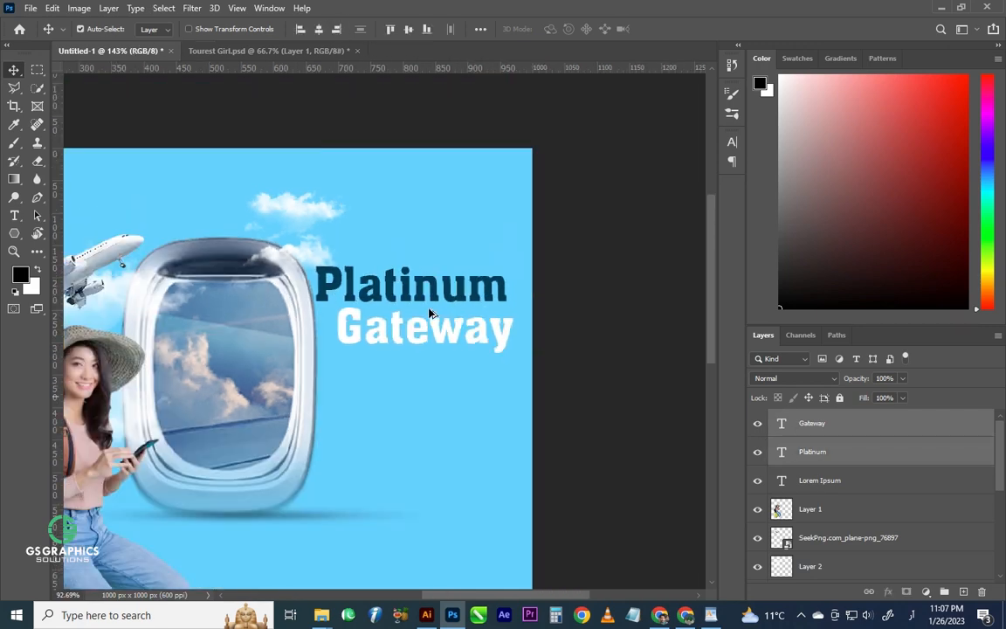
{"action": "scroll", "coordinate": [429, 312], "scroll_direction": "down", "scroll_amount": 2}
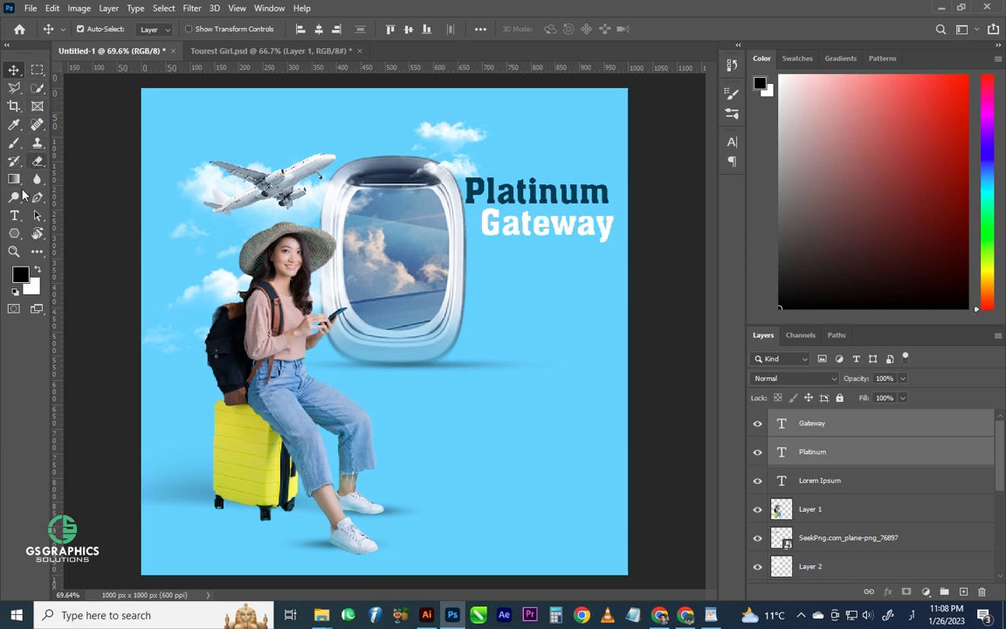
Draw a circle about 399 px across over the plane and the girl's head with the Ellipse tool.
{"action": "right_click", "coordinate": [18, 238]}
{"action": "left_click", "coordinate": [69, 260]}
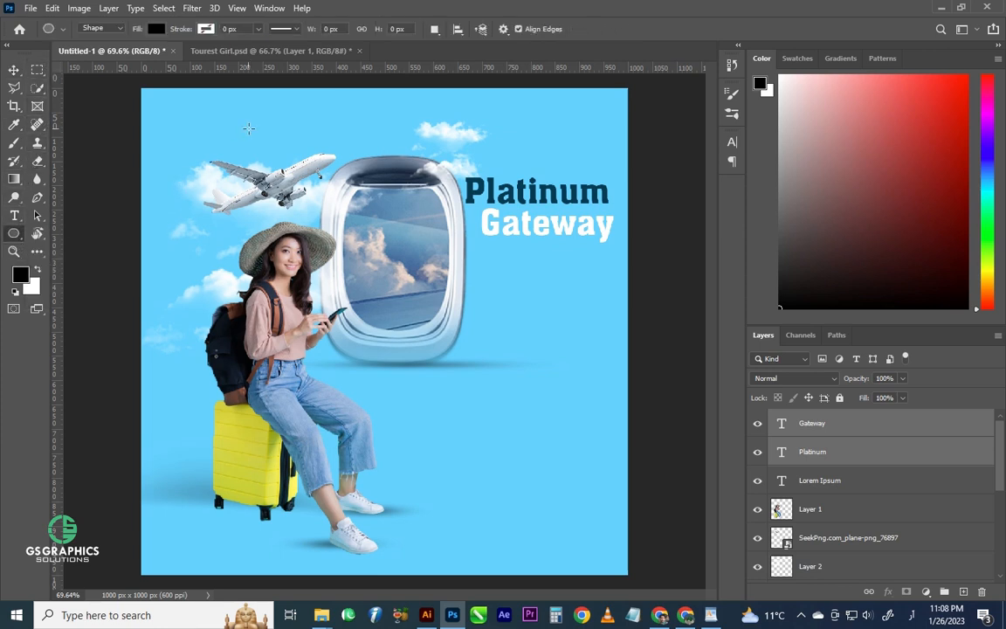
{"action": "left_click_drag", "start_coordinate": [161, 115], "coordinate": [355, 309]}
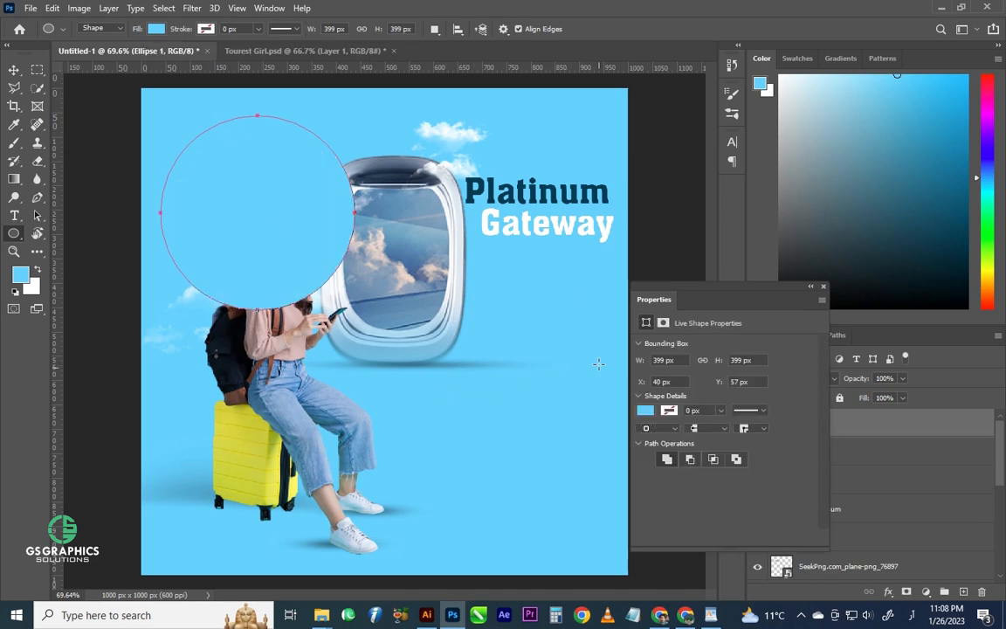
Fill the circle with brown #a15e4b sampled from the girl and move it partly off the canvas's upper-left corner.
{"action": "left_click", "coordinate": [647, 410]}
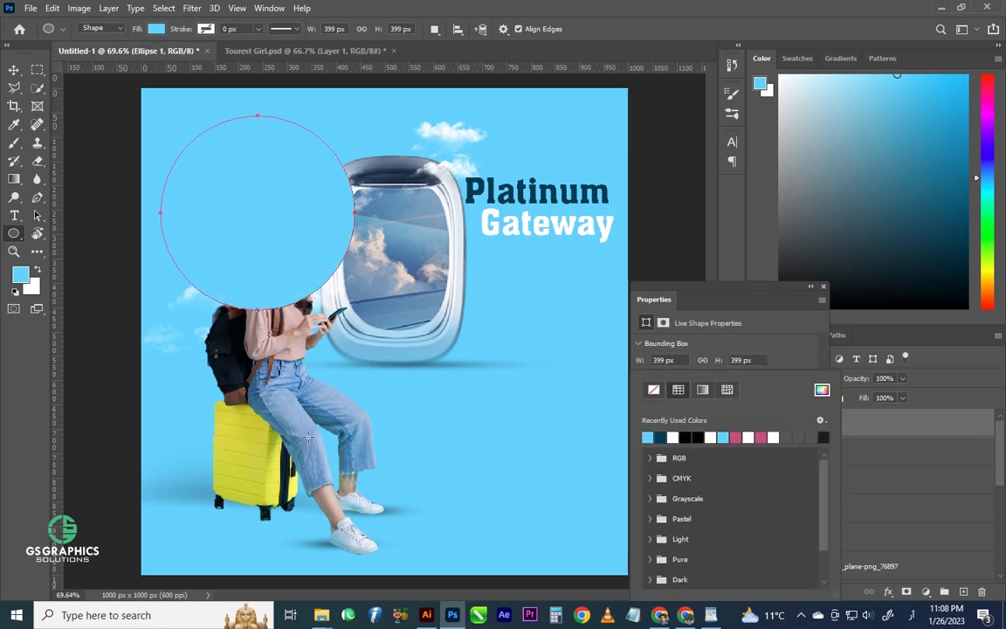
{"action": "left_click", "coordinate": [822, 390]}
{"action": "left_click", "coordinate": [367, 343]}
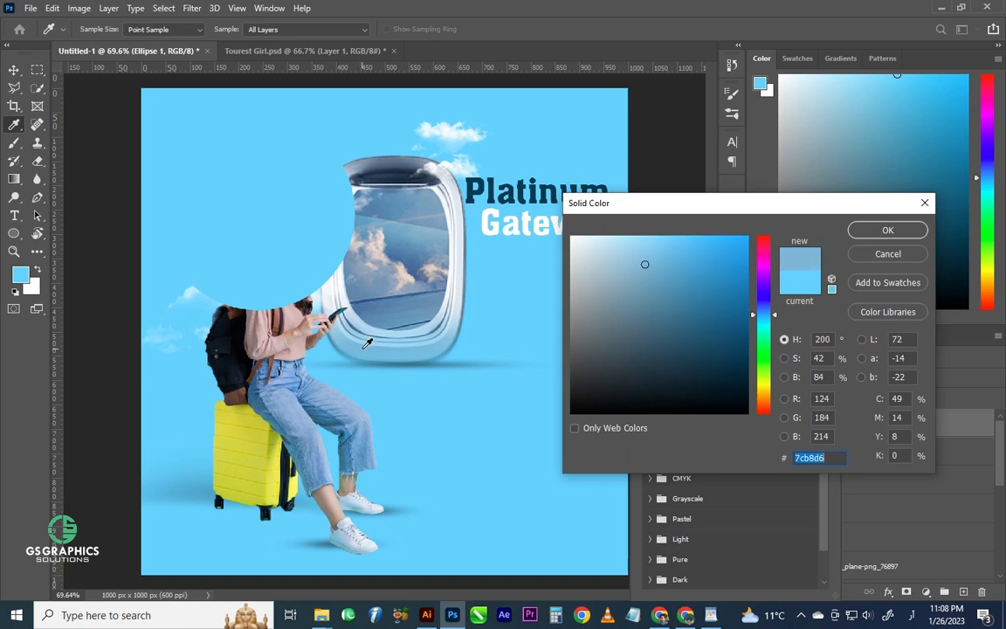
{"action": "left_click", "coordinate": [280, 323]}
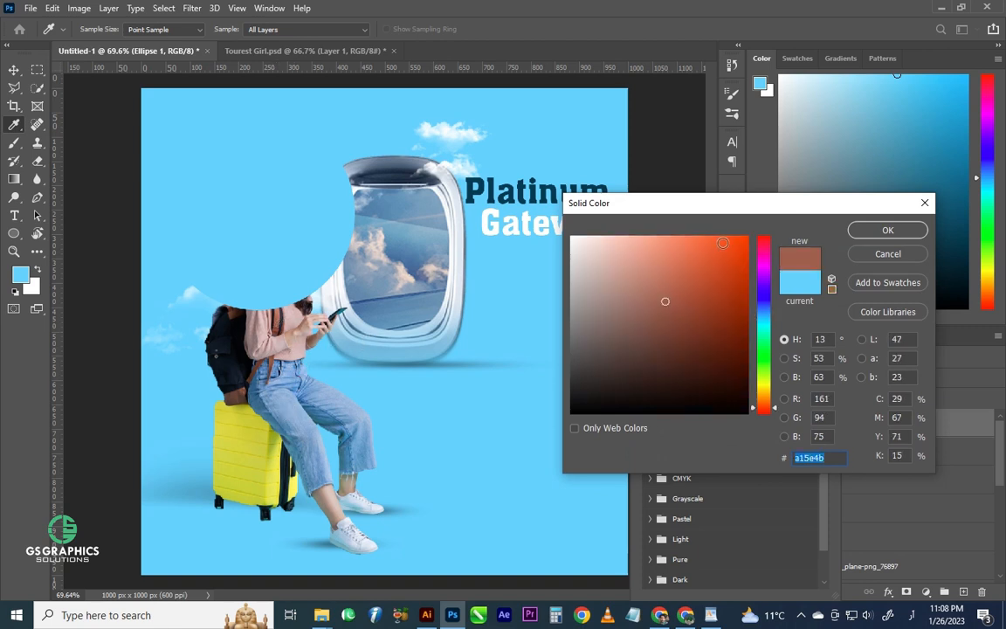
{"action": "left_click", "coordinate": [888, 229]}
{"action": "key", "text": "v"}
{"action": "left_click_drag", "start_coordinate": [287, 263], "coordinate": [167, 141]}
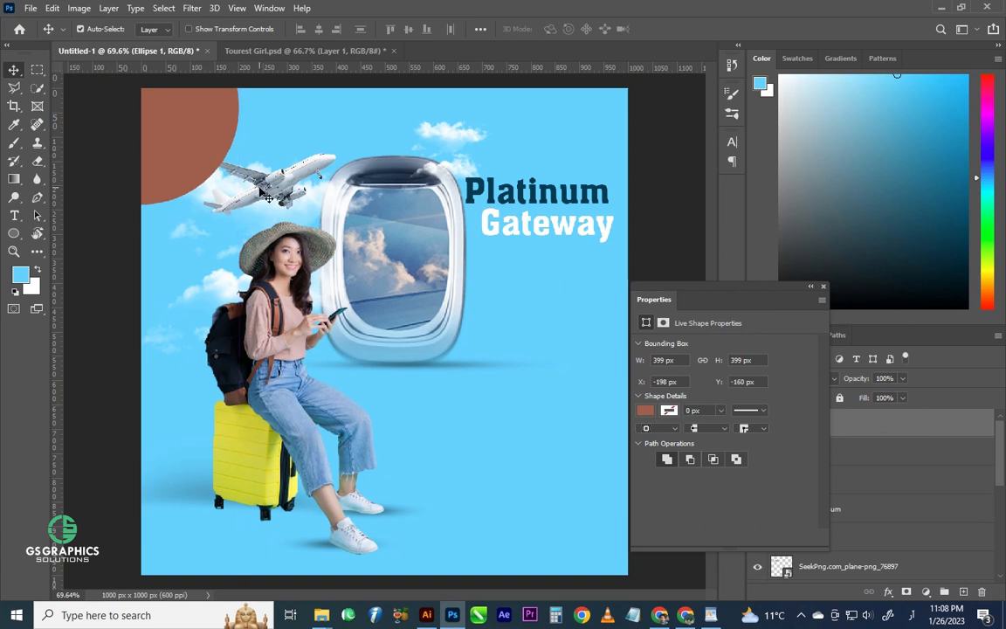
Select "Platinum" and "Gateway" together and move them over the circle in the canvas's upper-left corner.
{"action": "left_click", "coordinate": [279, 162]}
{"action": "left_click", "coordinate": [468, 180]}
{"action": "left_click", "coordinate": [529, 236], "text": "shift"}
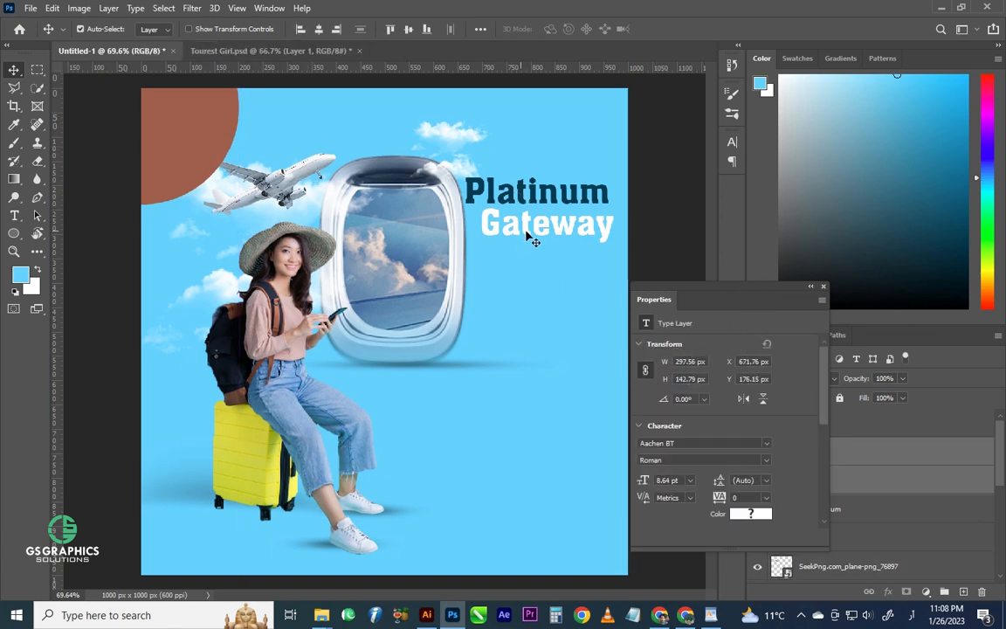
{"action": "left_click", "coordinate": [528, 221], "text": "shift"}
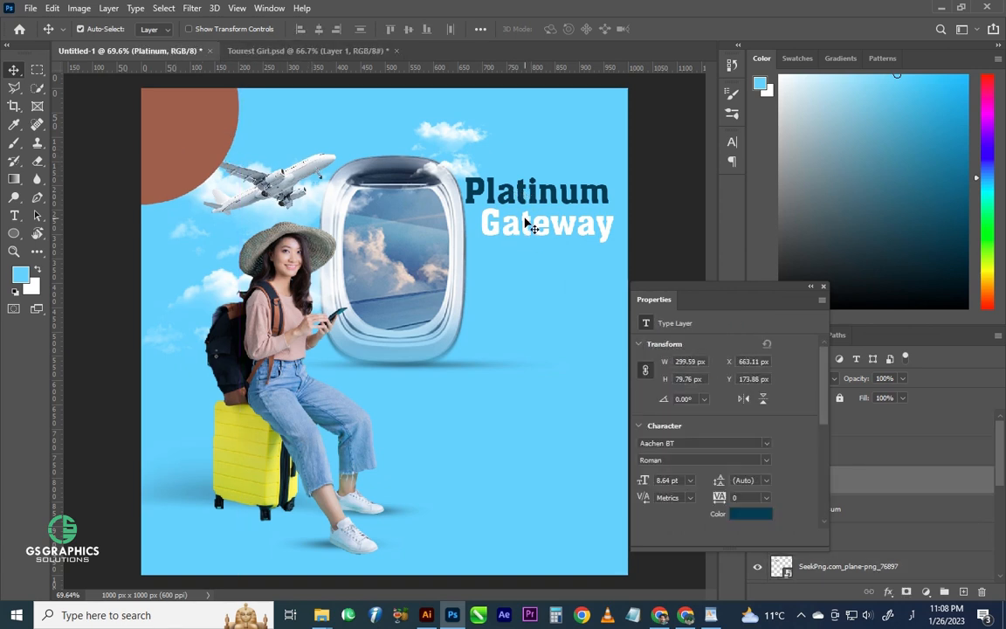
{"action": "left_click_drag", "start_coordinate": [528, 221], "coordinate": [462, 204]}
{"action": "key", "text": "ctrl+z"}
{"action": "left_click", "coordinate": [545, 199], "text": "shift"}
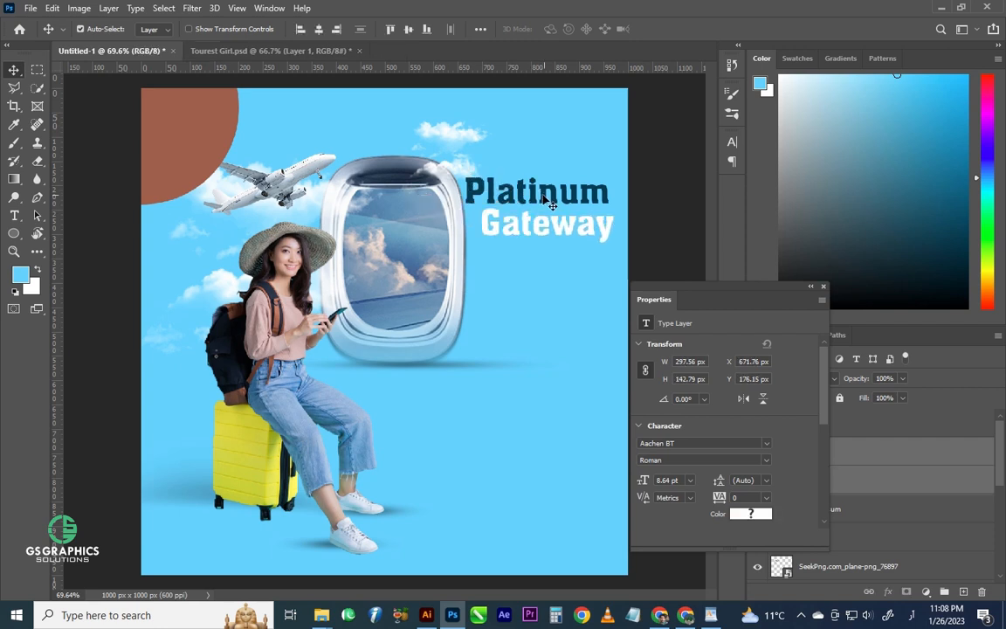
{"action": "left_click_drag", "start_coordinate": [545, 199], "coordinate": [236, 126]}
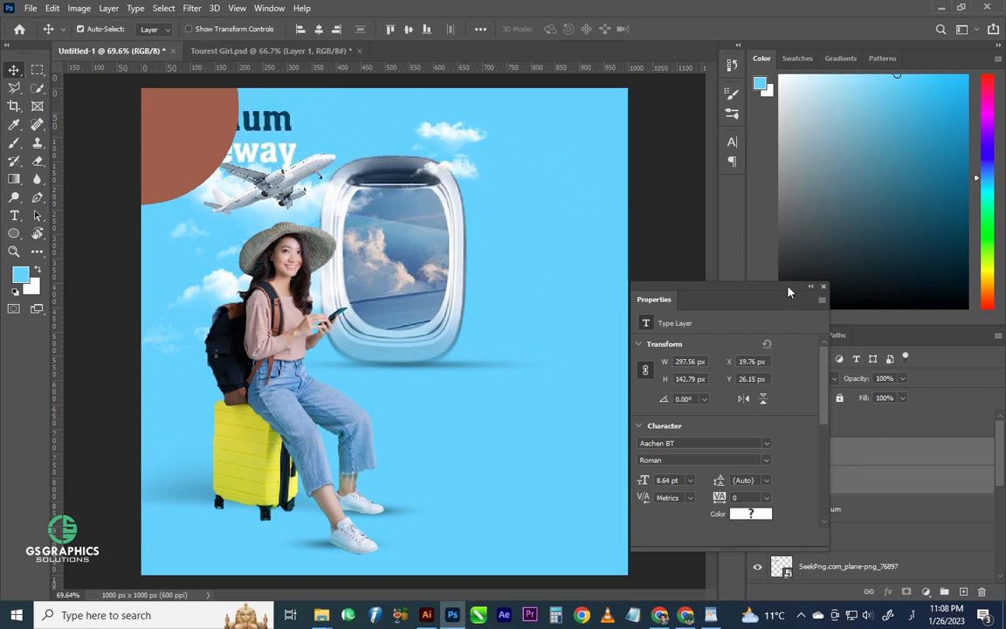
Place the circle's layer beneath the "Platinum" and "Gateway" layers and enlarge the circle outward from the canvas corner.
{"action": "left_click_drag", "start_coordinate": [788, 291], "coordinate": [545, 315]}
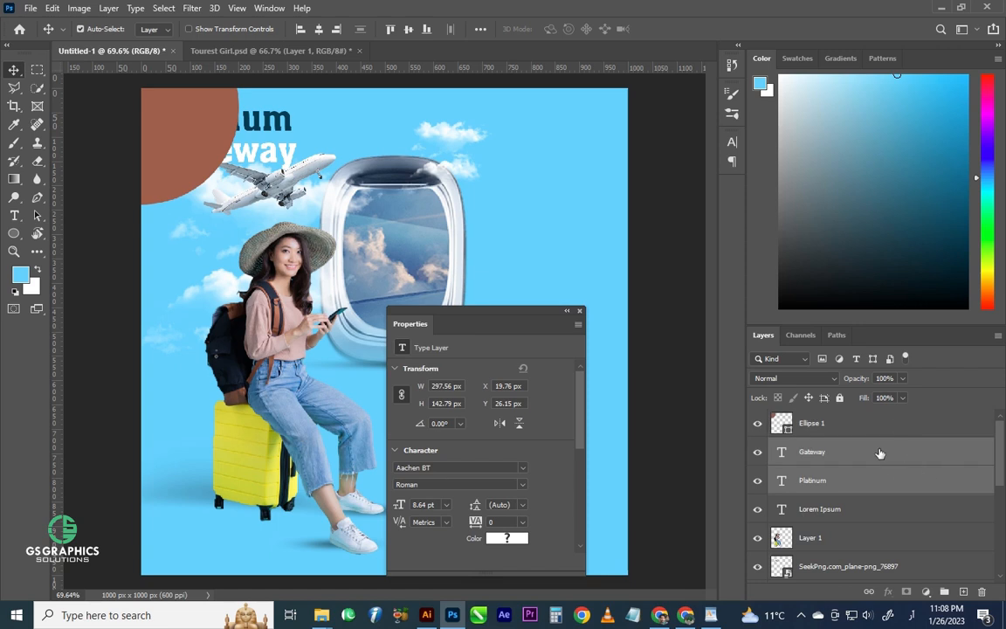
{"action": "left_click_drag", "start_coordinate": [871, 424], "coordinate": [909, 509]}
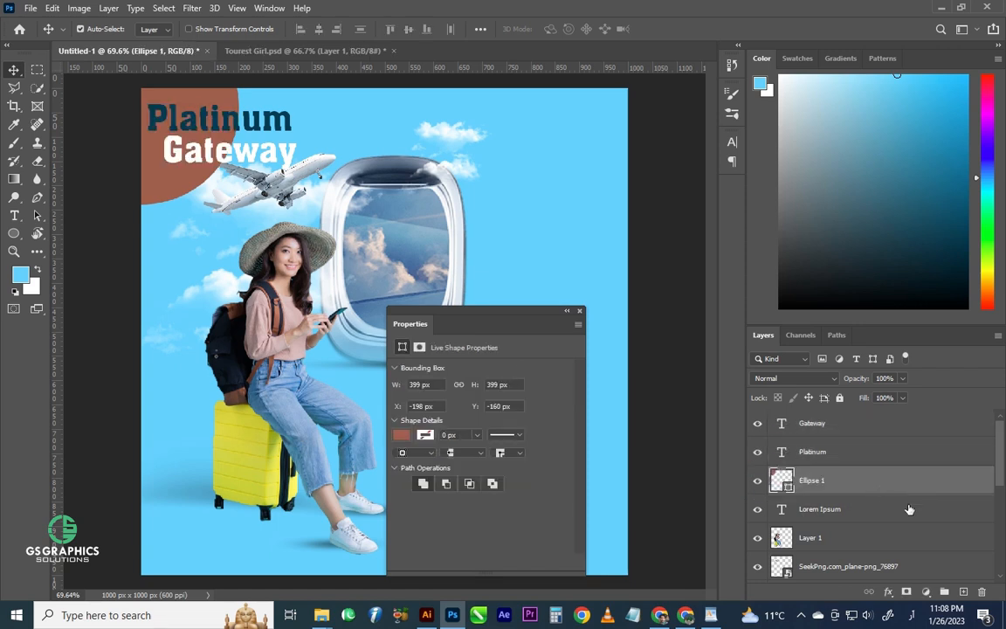
{"action": "key", "text": "ctrl+t"}
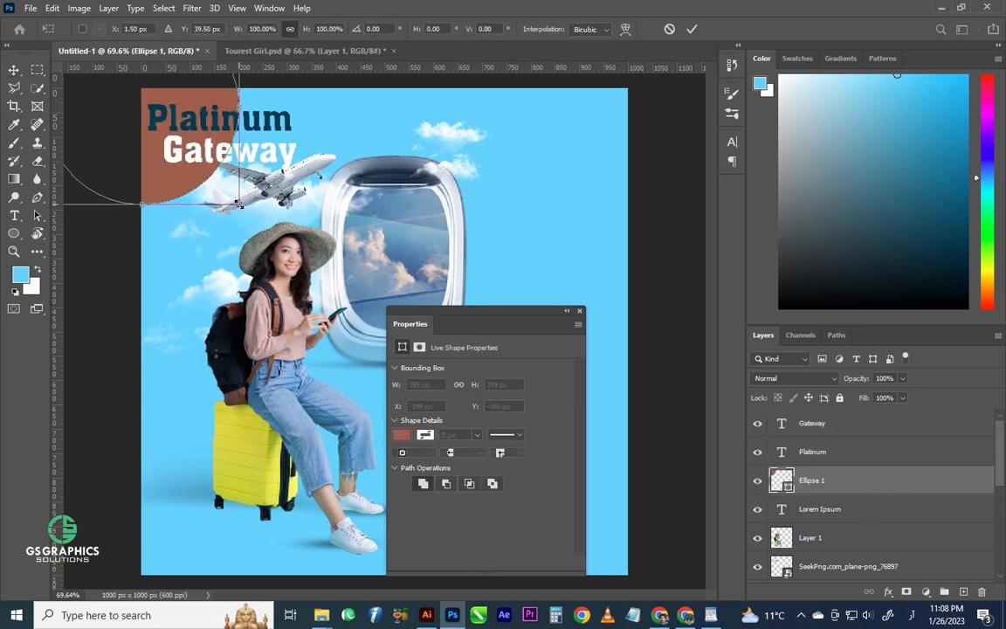
{"action": "left_click_drag", "start_coordinate": [239, 204], "coordinate": [295, 259]}
{"action": "key", "text": "Return"}
Center "Gateway" under "Platinum", scale both words down to about 5.82 pt and arrange them within the corner circle.
{"action": "left_click_drag", "start_coordinate": [271, 155], "coordinate": [244, 160]}
{"action": "left_click", "coordinate": [285, 123], "text": "shift"}
{"action": "key", "text": "ctrl+t"}
{"action": "key", "text": "Return"}
{"action": "left_click", "coordinate": [252, 172]}
{"action": "left_click_drag", "start_coordinate": [246, 152], "coordinate": [247, 156]}
Move the plane over the right edge of the airplane window and flip it horizontally.
{"action": "left_click_drag", "start_coordinate": [303, 174], "coordinate": [497, 232]}
{"action": "key", "text": "ctrl+t"}
{"action": "right_click", "coordinate": [515, 202]}
{"action": "left_click", "coordinate": [541, 413]}
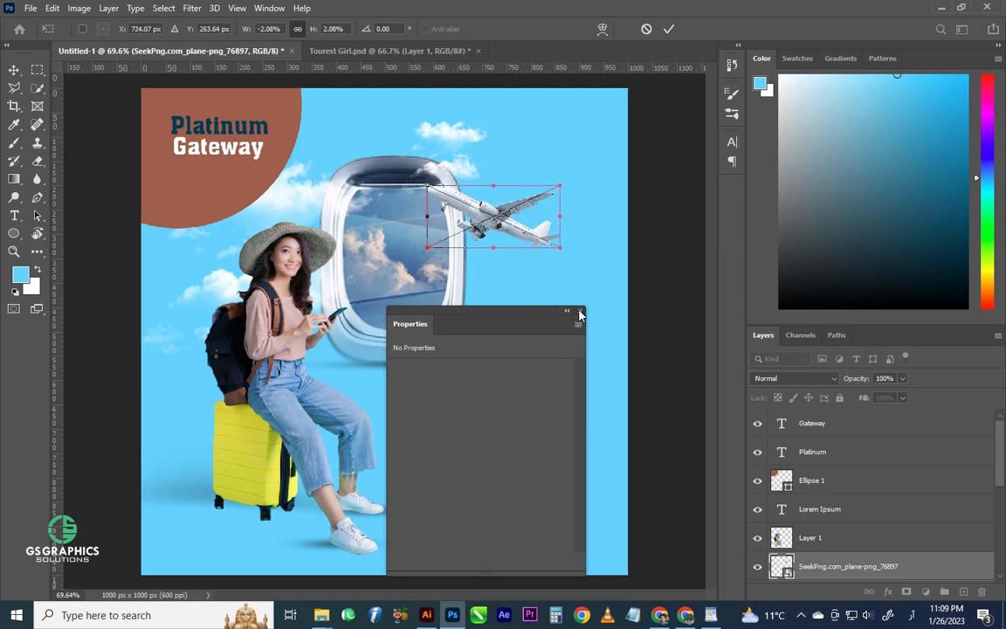
{"action": "left_click", "coordinate": [580, 313]}
{"action": "key", "text": "Return"}
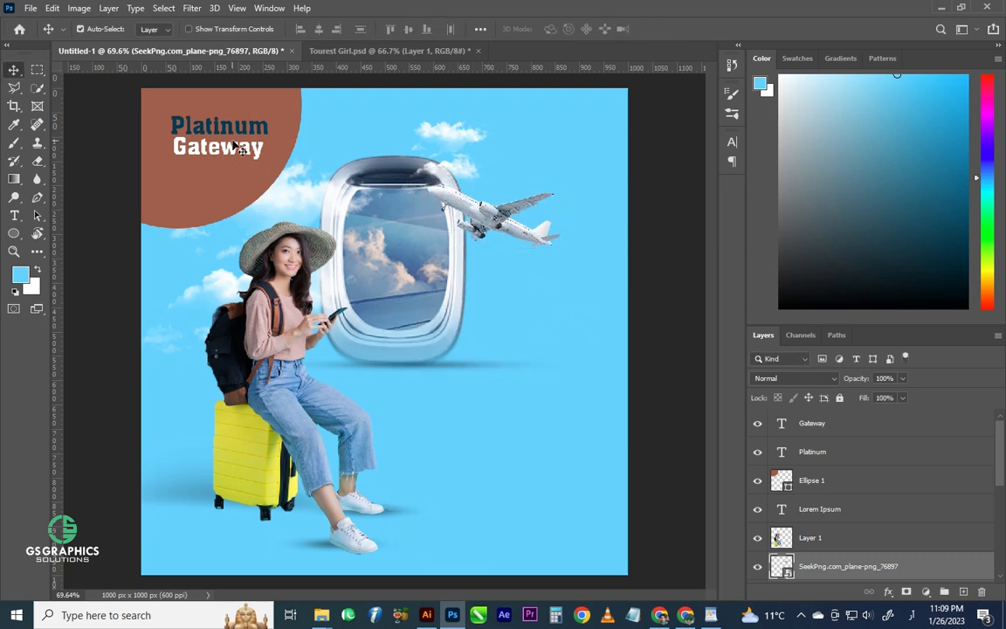
Recolor the corner circle to yellow #e3db26, starting from a color sampled on the suitcase.
{"action": "left_click", "coordinate": [226, 180]}
{"action": "double_click", "coordinate": [782, 480]}
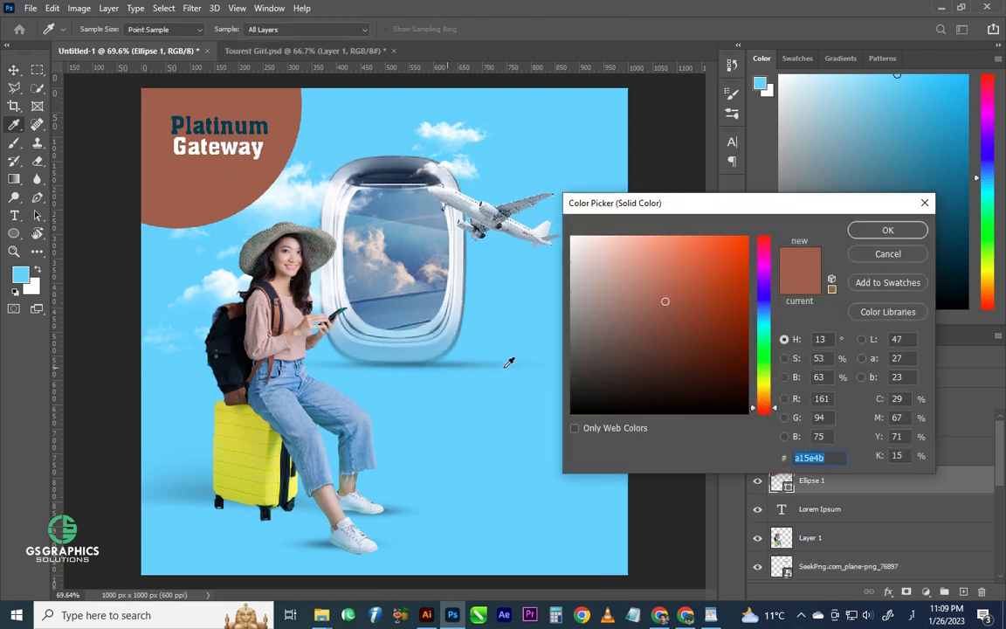
{"action": "left_click", "coordinate": [245, 428]}
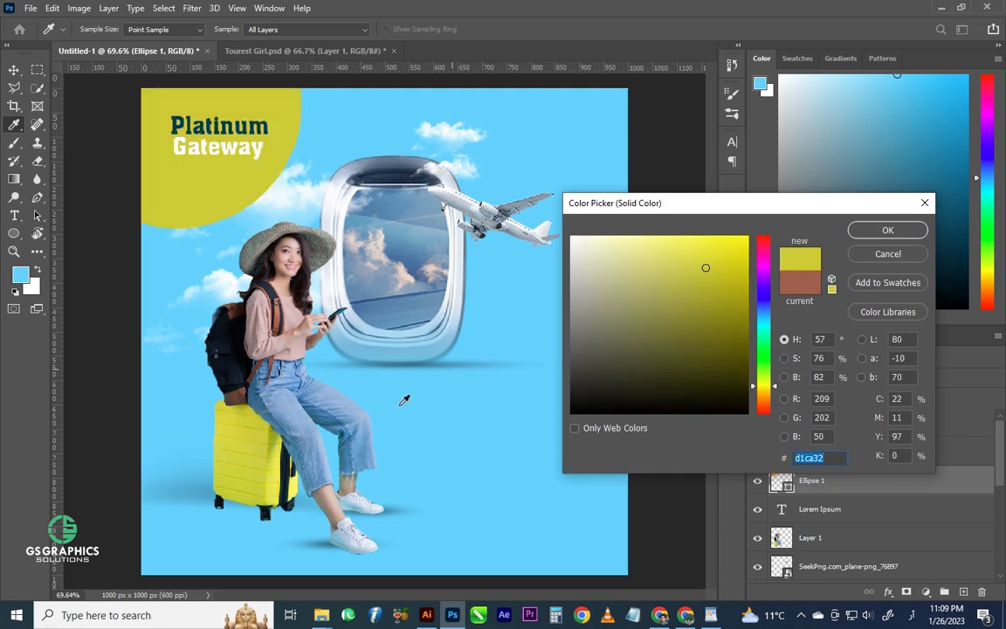
{"action": "left_click_drag", "start_coordinate": [701, 273], "coordinate": [734, 255]}
{"action": "left_click", "coordinate": [887, 230]}
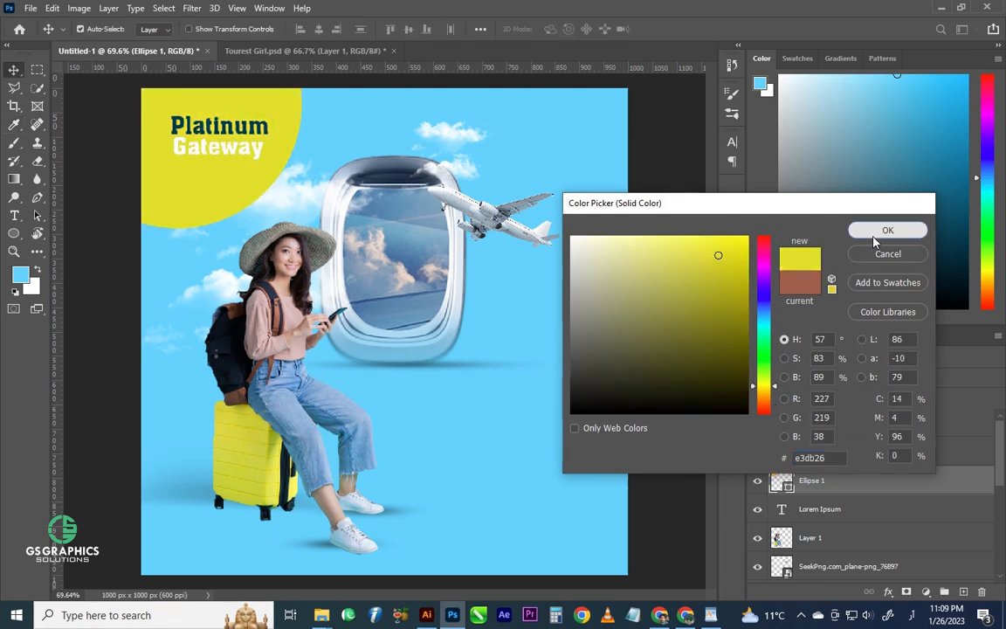
Recolor the "Gateway" text to dark blue #013d53 by sampling the "Platinum" text.
{"action": "double_click", "coordinate": [242, 151]}
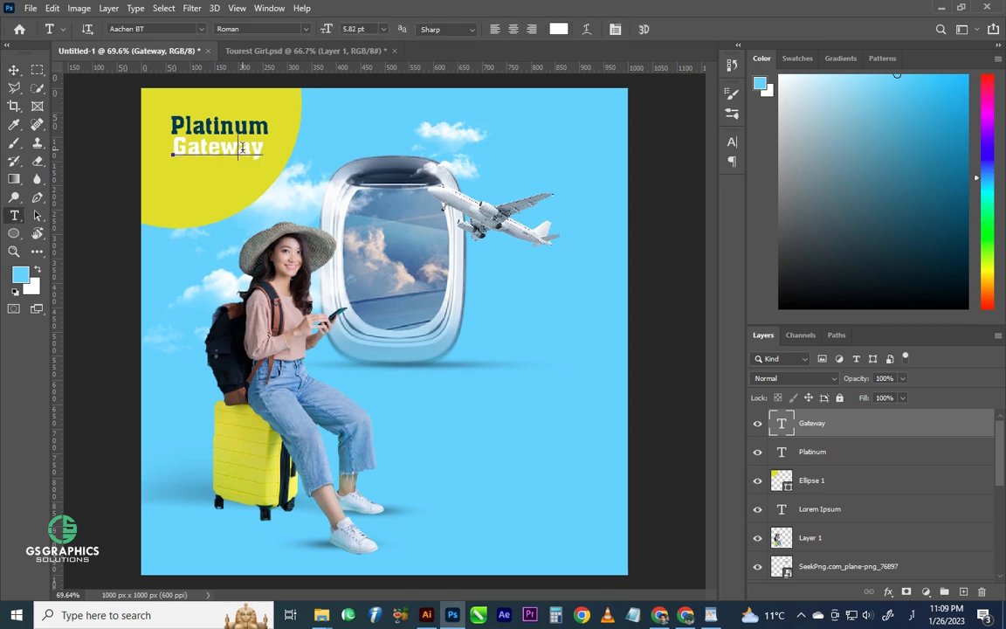
{"action": "left_click", "coordinate": [559, 29]}
{"action": "left_click", "coordinate": [188, 126]}
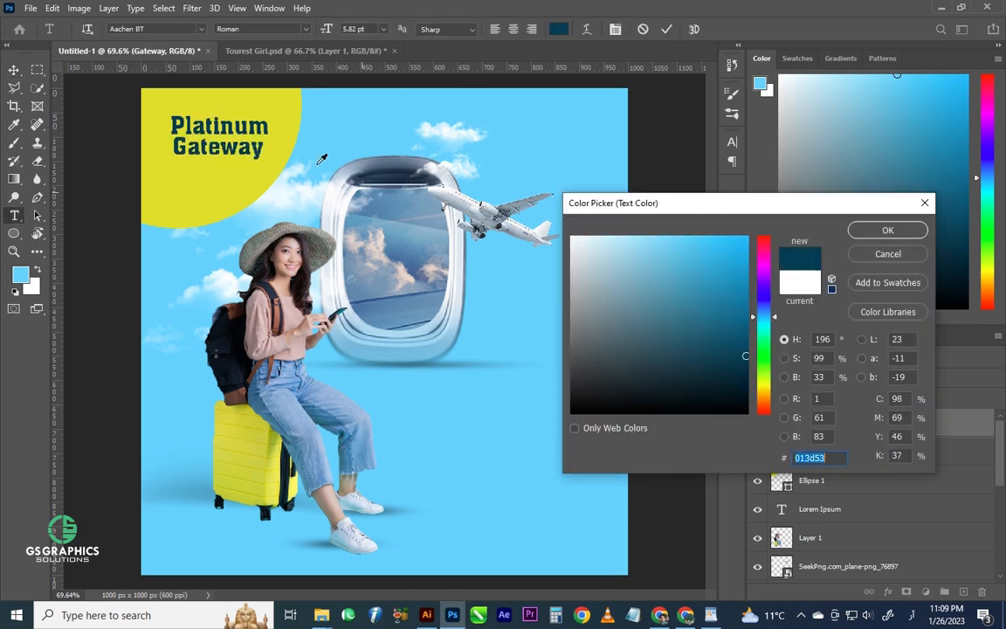
{"action": "left_click", "coordinate": [888, 229]}
{"action": "key", "text": "v"}
Switch to the WordPad document "Company Logo Names", select a line of its text and return to the Photoshop design.
{"action": "key", "text": "alt+Tab"}
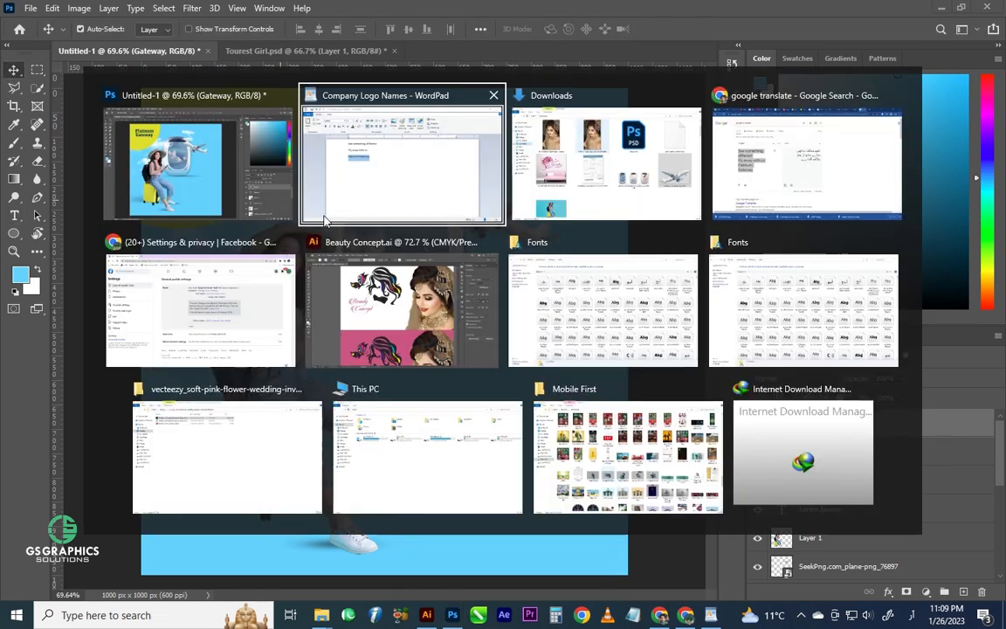
{"action": "left_click_drag", "start_coordinate": [287, 200], "coordinate": [209, 204]}
{"action": "key", "text": "alt+Tab"}
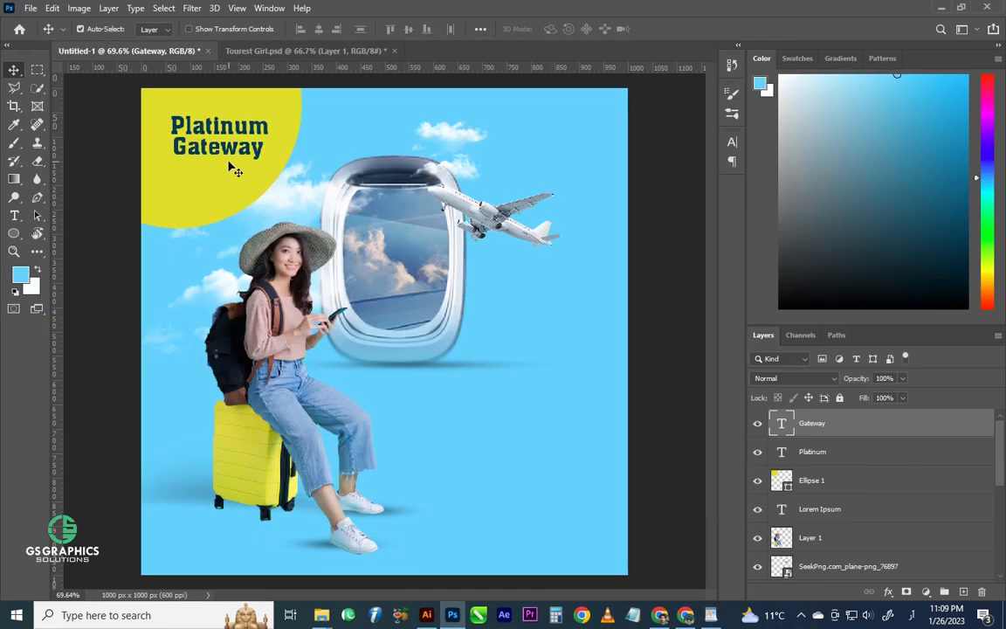
Add the text "Fly away with us" in the empty area beside the girl's legs and enlarge it to 6 pt.
{"action": "left_click", "coordinate": [14, 215]}
{"action": "left_click", "coordinate": [404, 467]}
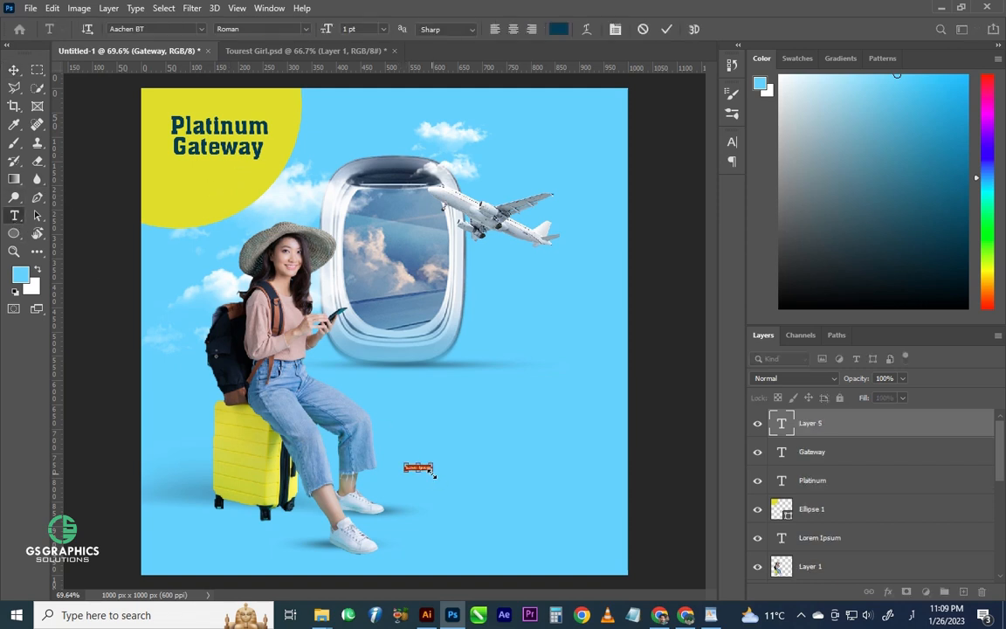
{"action": "key", "text": "ctrl+shift+period"}
{"action": "key", "text": "ctrl+shift+period"}
{"action": "key", "text": "ctrl+shift+period"}
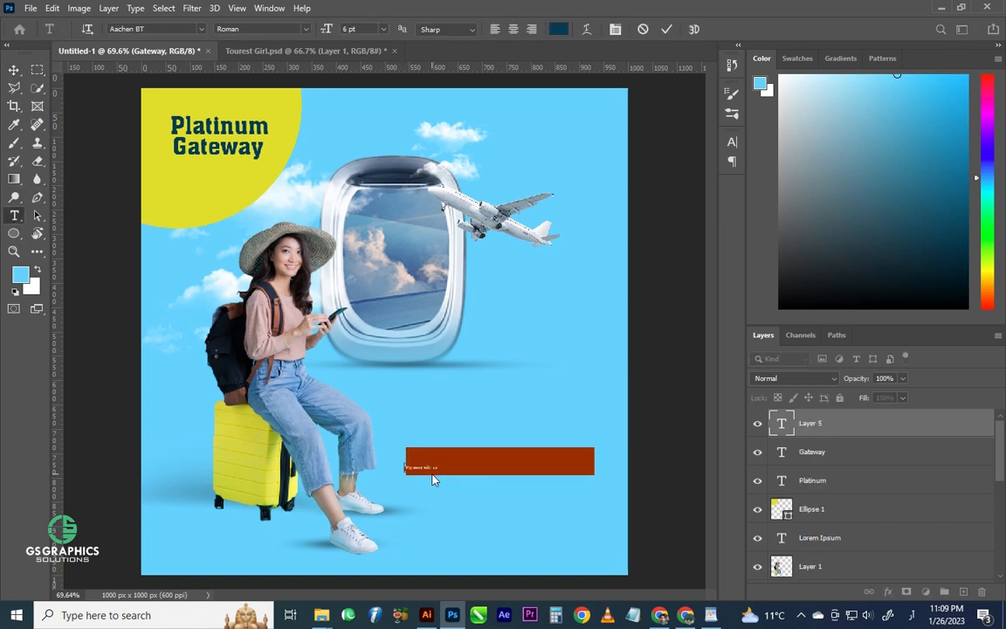
{"action": "key", "text": "ctrl+z"}
{"action": "key", "text": "ctrl+shift+z"}
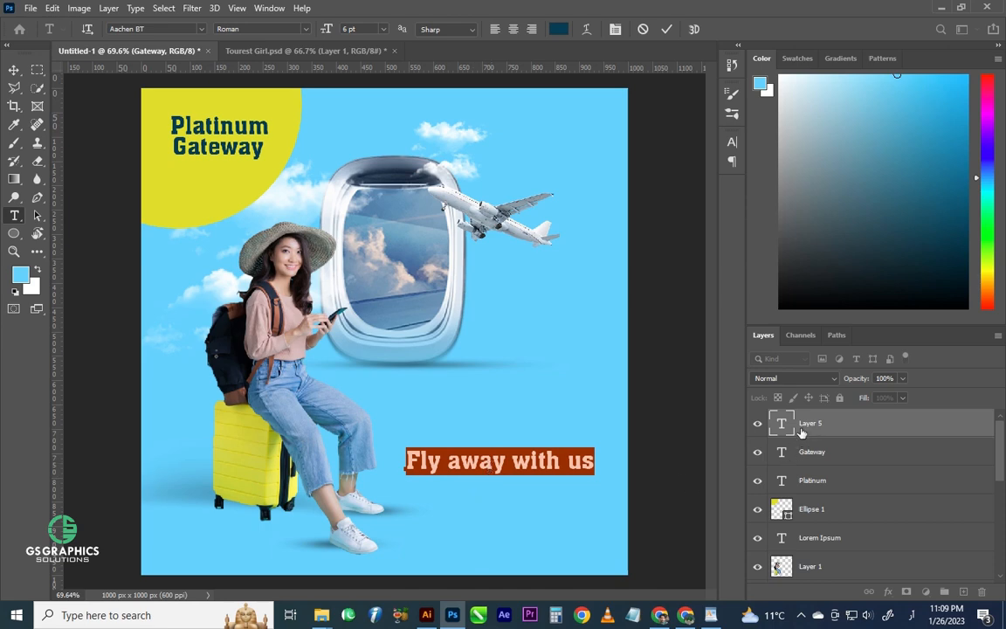
Change the font of the "Fly away with us" text to Times New Roman Regular.
{"action": "key", "text": "ctrl+t"}
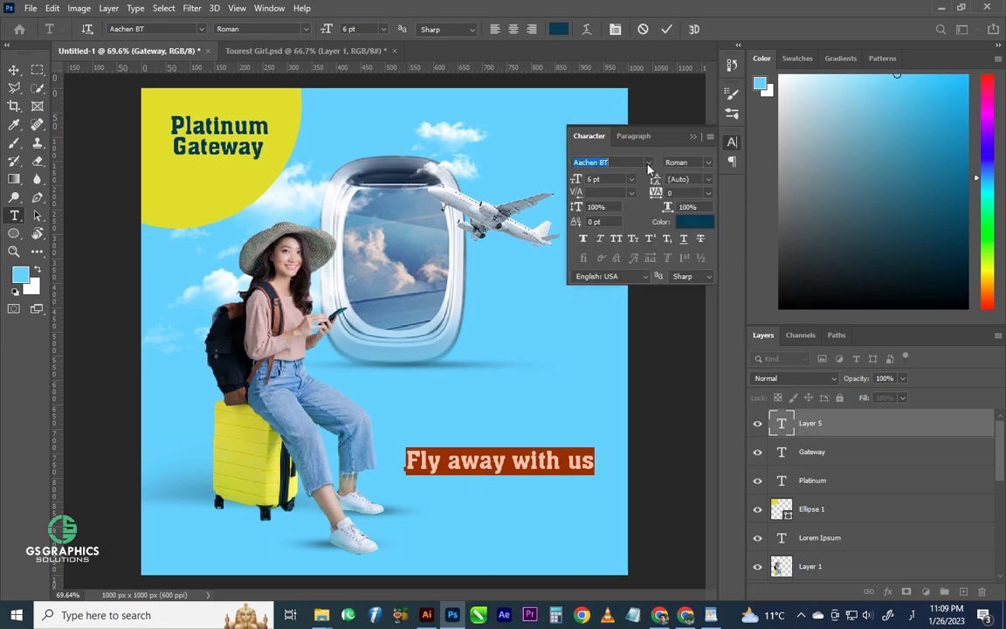
{"action": "left_click", "coordinate": [648, 162]}
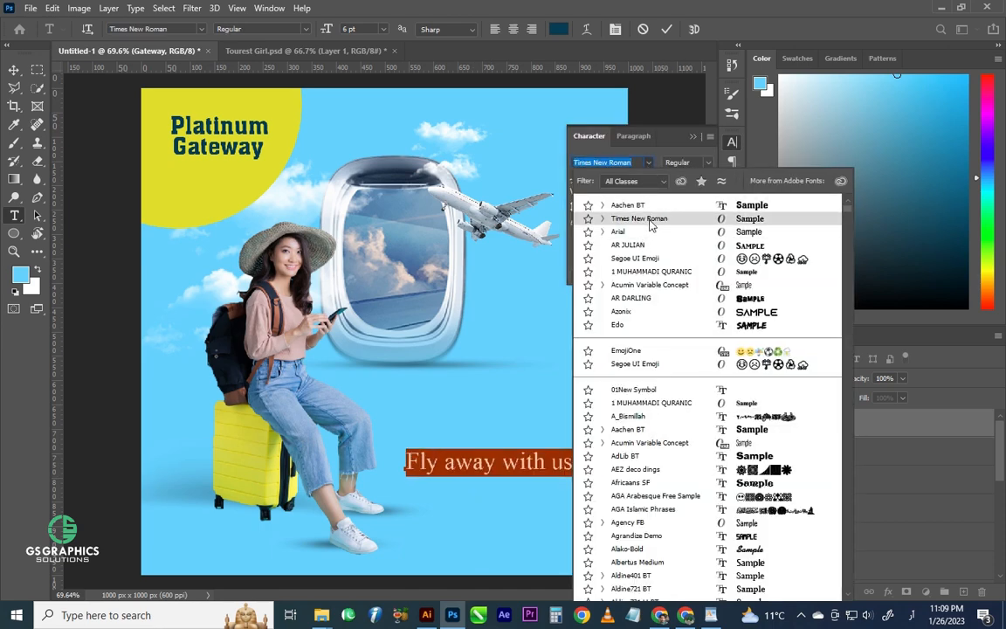
{"action": "left_click", "coordinate": [640, 218]}
{"action": "key", "text": "ctrl+Return"}
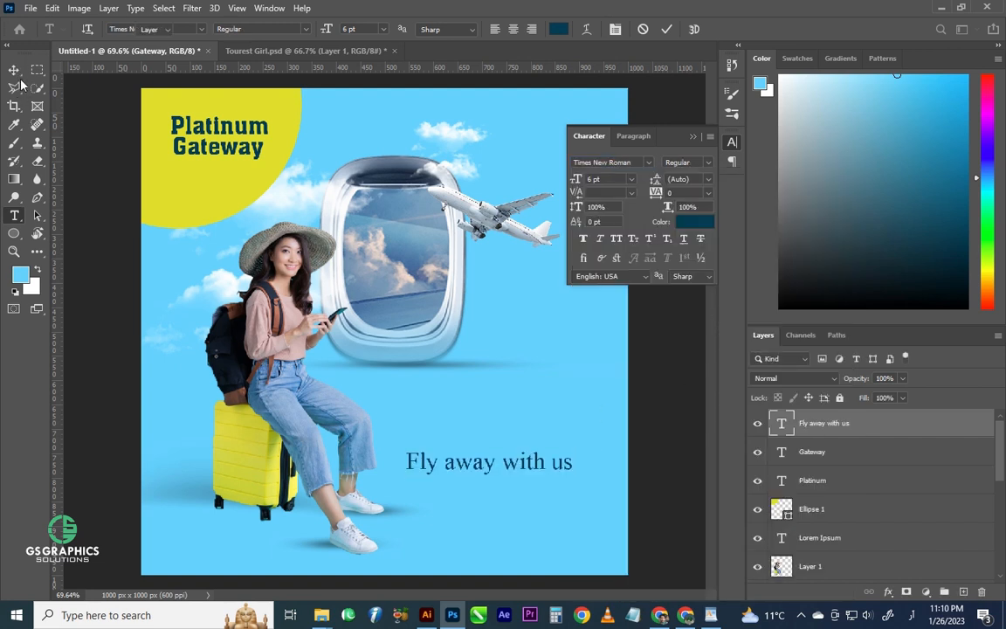
Try the "Fly away with us" text under "Gateway", place it below the airplane window and close the character settings.
{"action": "key", "text": "v"}
{"action": "left_click_drag", "start_coordinate": [478, 474], "coordinate": [237, 187]}
{"action": "key", "text": "ctrl+t"}
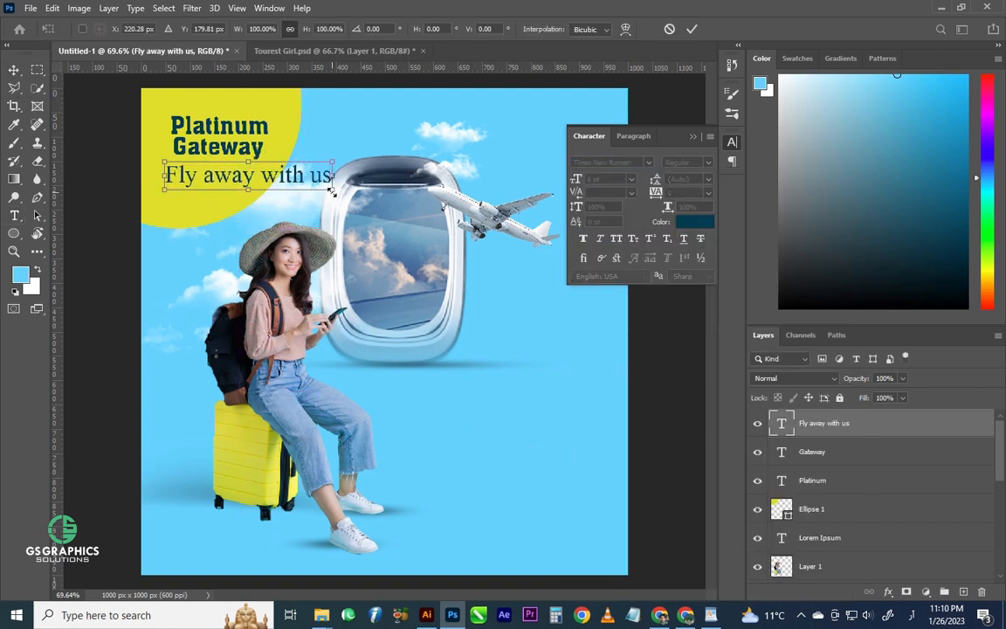
{"action": "left_click_drag", "start_coordinate": [299, 180], "coordinate": [523, 405]}
{"action": "scroll", "coordinate": [512, 354], "scroll_direction": "down", "scroll_amount": 2}
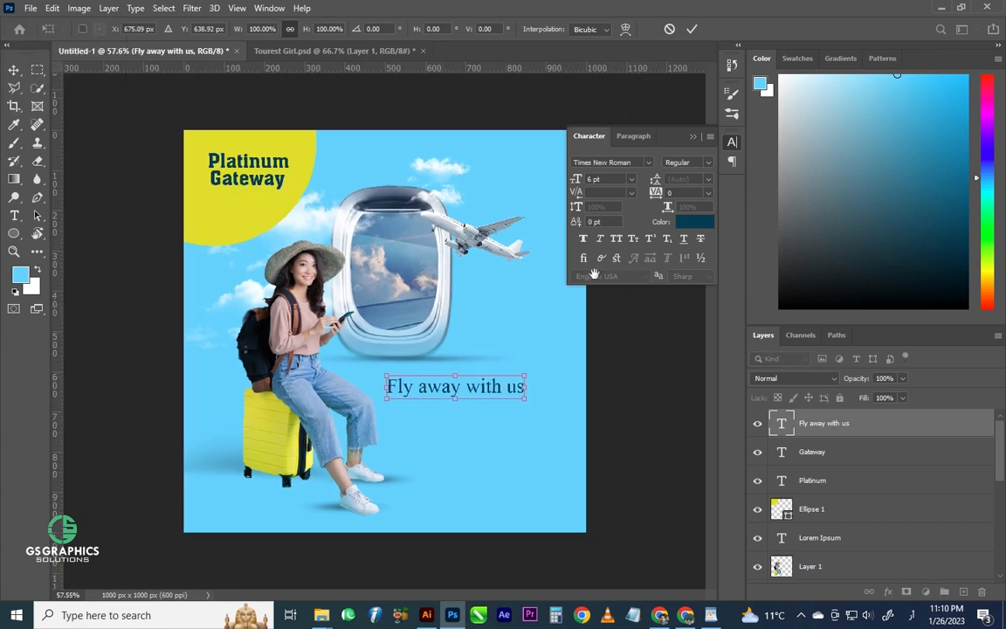
{"action": "left_click", "coordinate": [694, 137]}
{"action": "key", "text": "Return"}
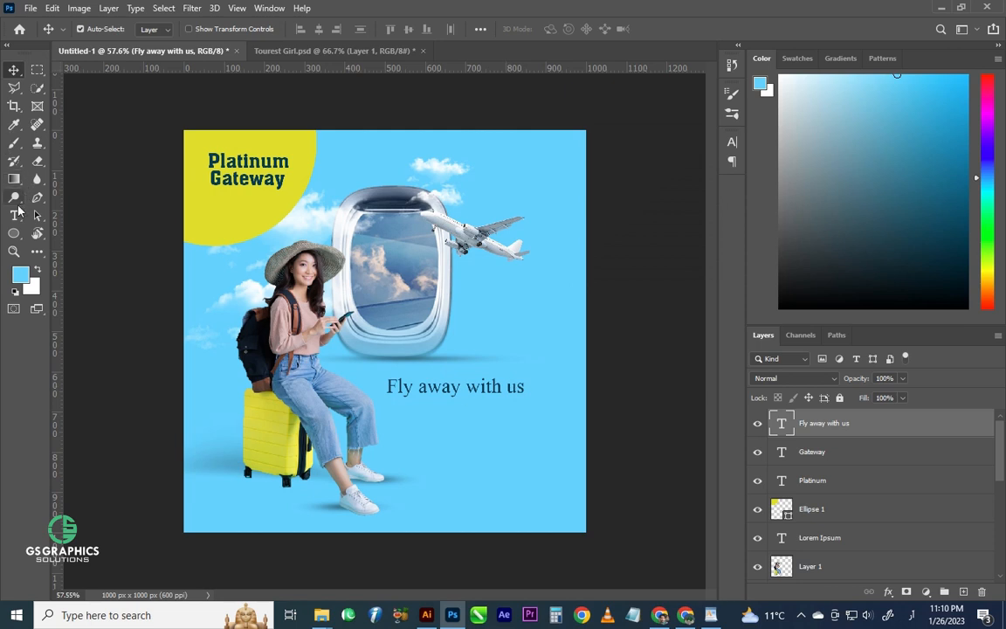
Draw a horizontal rectangle about 414 × 89 px from the window's right frame past the canvas edge.
{"action": "left_click", "coordinate": [13, 237]}
{"action": "left_click", "coordinate": [77, 234]}
{"action": "left_click_drag", "start_coordinate": [603, 278], "coordinate": [593, 361]}
Fill the rectangle with dark blue #00347a.
{"action": "left_click", "coordinate": [535, 461]}
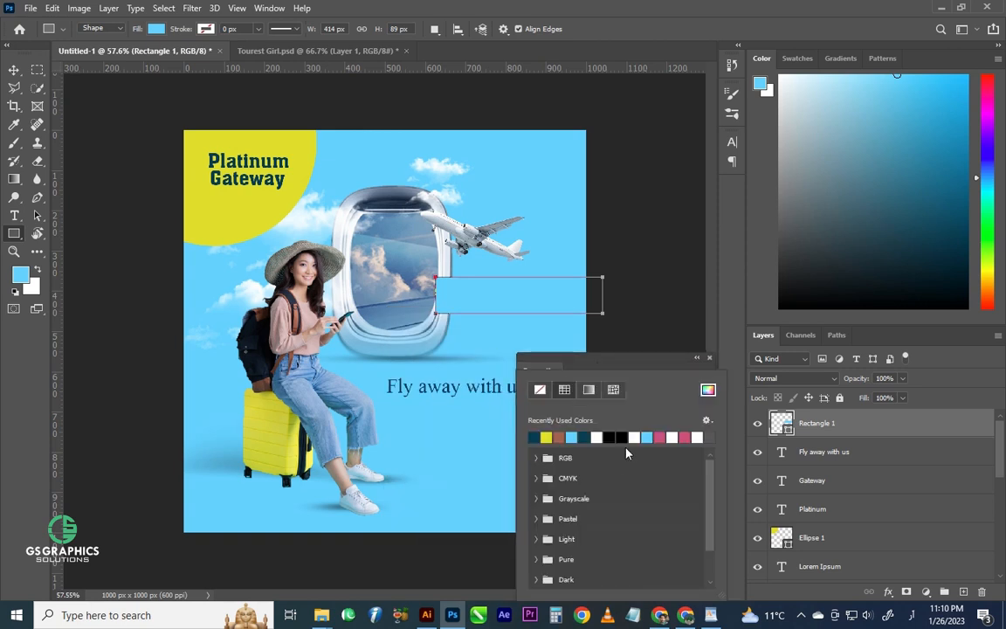
{"action": "left_click", "coordinate": [540, 436]}
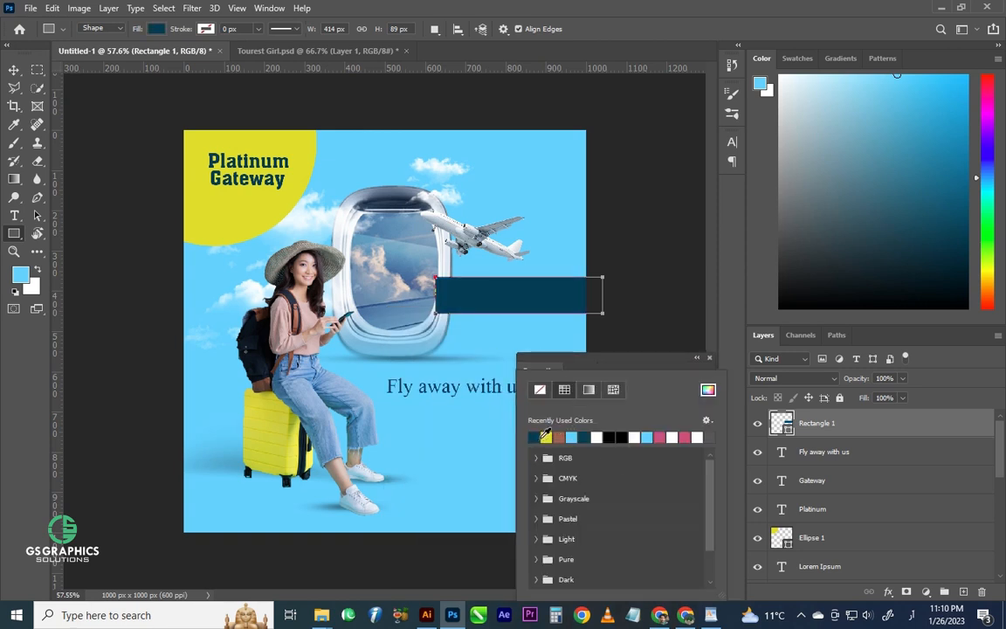
{"action": "left_click", "coordinate": [708, 393]}
{"action": "left_click_drag", "start_coordinate": [762, 316], "coordinate": [761, 308]}
{"action": "left_click_drag", "start_coordinate": [732, 322], "coordinate": [732, 329]}
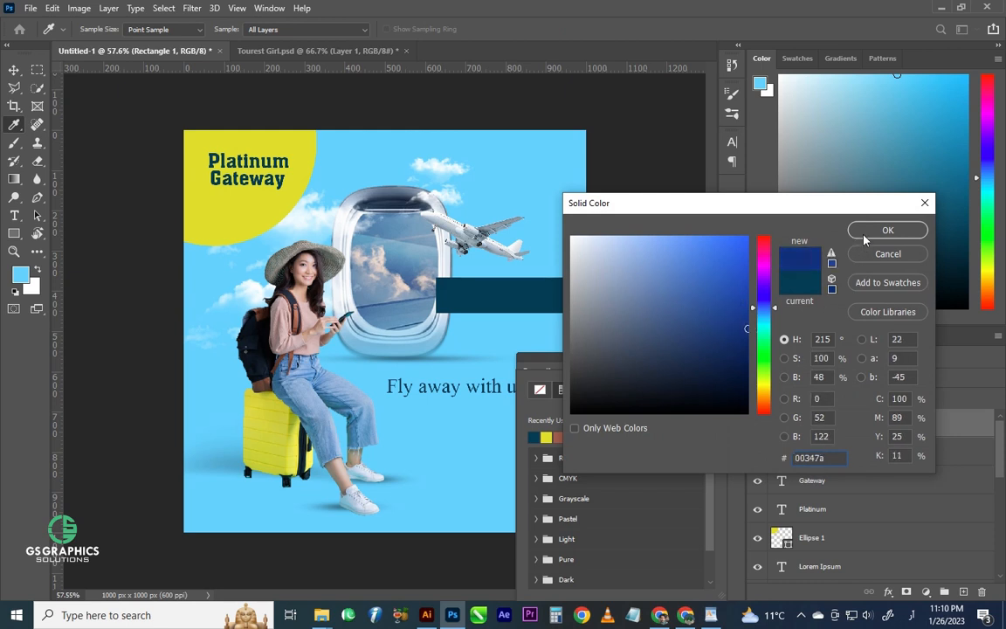
{"action": "left_click", "coordinate": [884, 230]}
{"action": "left_click", "coordinate": [698, 360]}
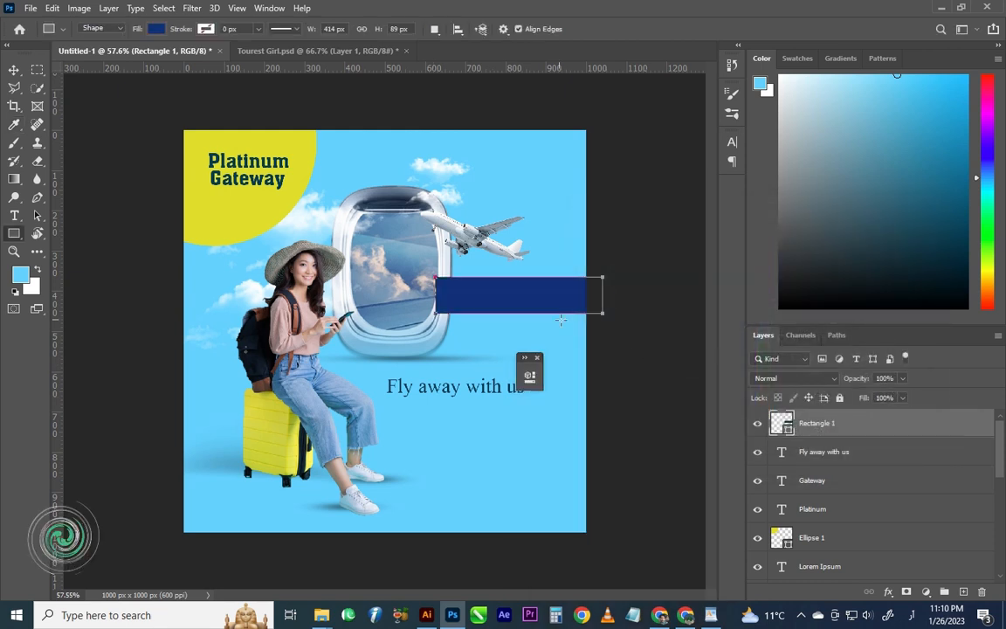
Move the blue rectangle slightly up and right, and send its layer behind the airplane window.
{"action": "key", "text": "v"}
{"action": "left_click_drag", "start_coordinate": [527, 303], "coordinate": [533, 296]}
{"action": "key", "text": "ctrl+bracketleft"}
{"action": "key", "text": "ctrl+bracketleft"}
{"action": "key", "text": "ctrl+bracketleft"}
{"action": "key", "text": "ctrl+bracketleft"}
{"action": "key", "text": "ctrl+bracketleft"}
{"action": "key", "text": "ctrl+bracketleft"}
{"action": "key", "text": "ctrl+bracketleft"}
{"action": "key", "text": "ctrl+bracketleft"}
{"action": "key", "text": "ctrl+bracketleft"}
{"action": "key", "text": "ctrl+bracketleft"}
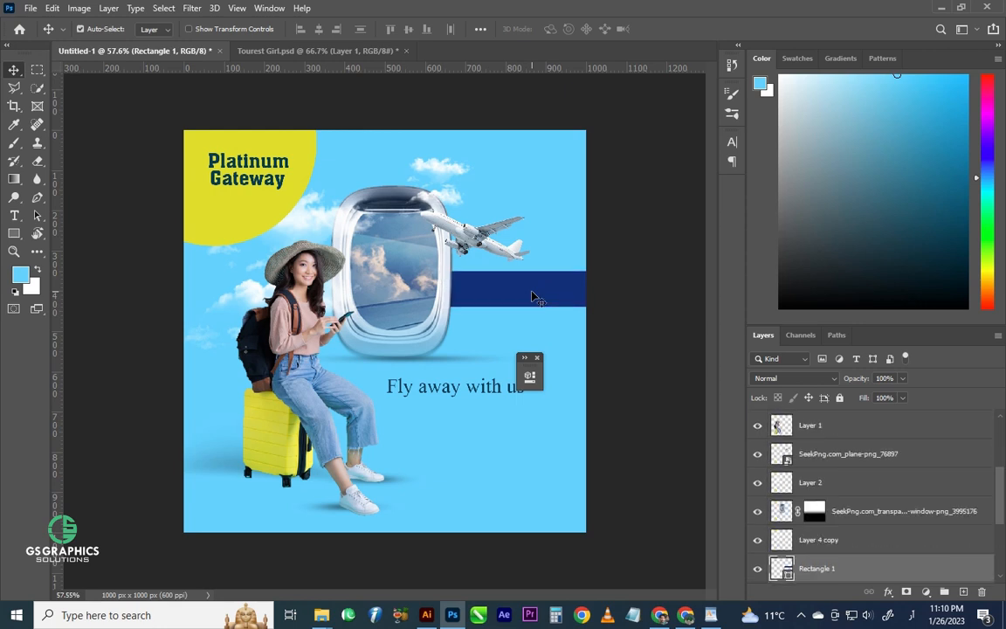
Add a layer mask to the blue rectangle and fade its right end out with a black-to-white linear gradient.
{"action": "left_click", "coordinate": [906, 592]}
{"action": "key", "text": "g"}
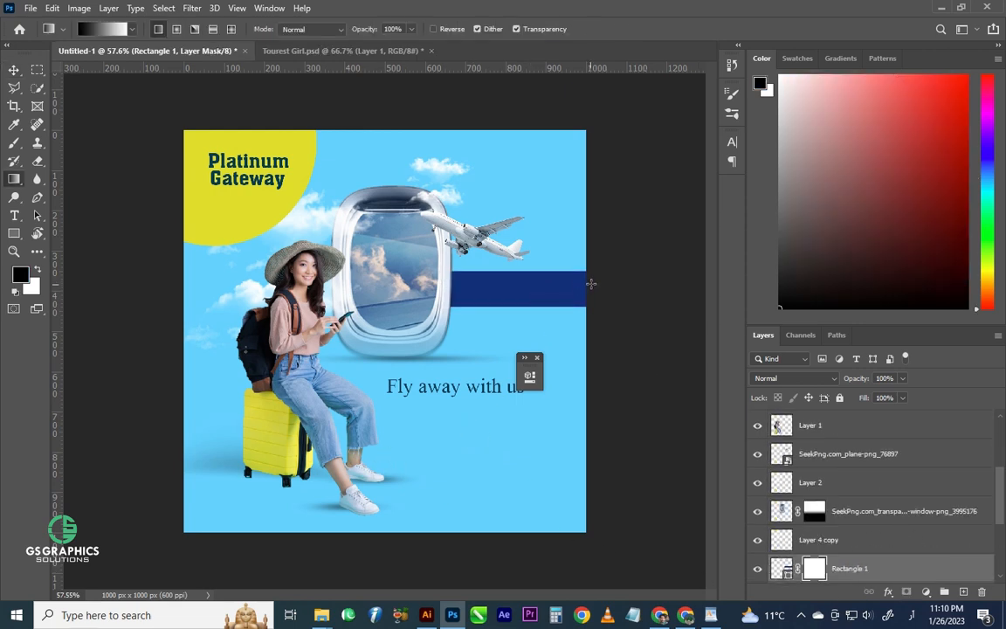
{"action": "mouse_move", "coordinate": [527, 297]}
{"action": "left_mouse_down"}
{"action": "mouse_move", "coordinate": [587, 298]}
{"action": "mouse_move", "coordinate": [540, 298]}
{"action": "left_mouse_up"}
{"action": "key", "text": "ctrl+z"}
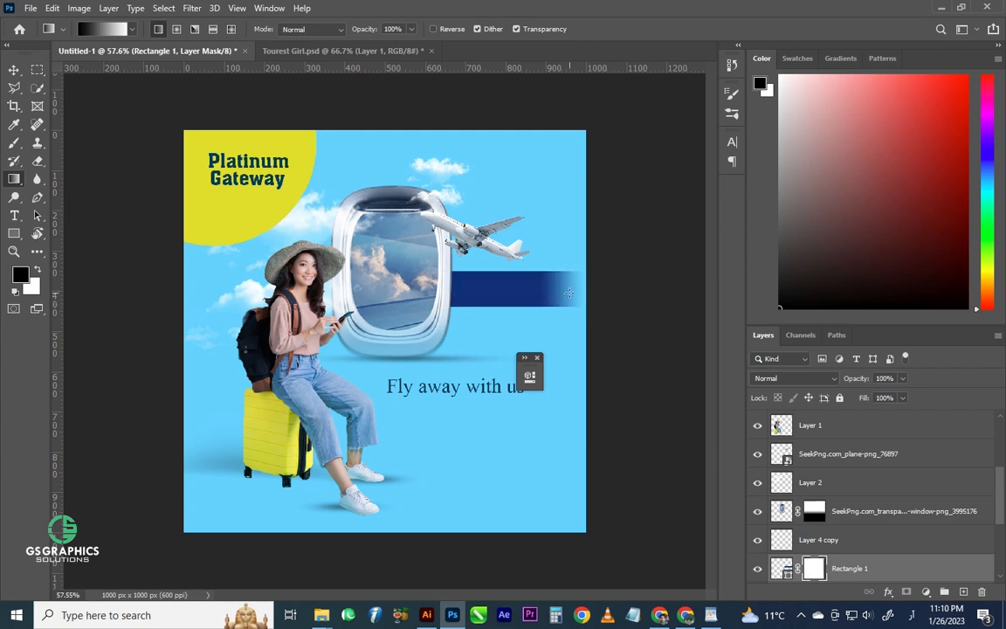
{"action": "key", "text": "ctrl+z"}
{"action": "left_click_drag", "start_coordinate": [599, 289], "coordinate": [427, 292]}
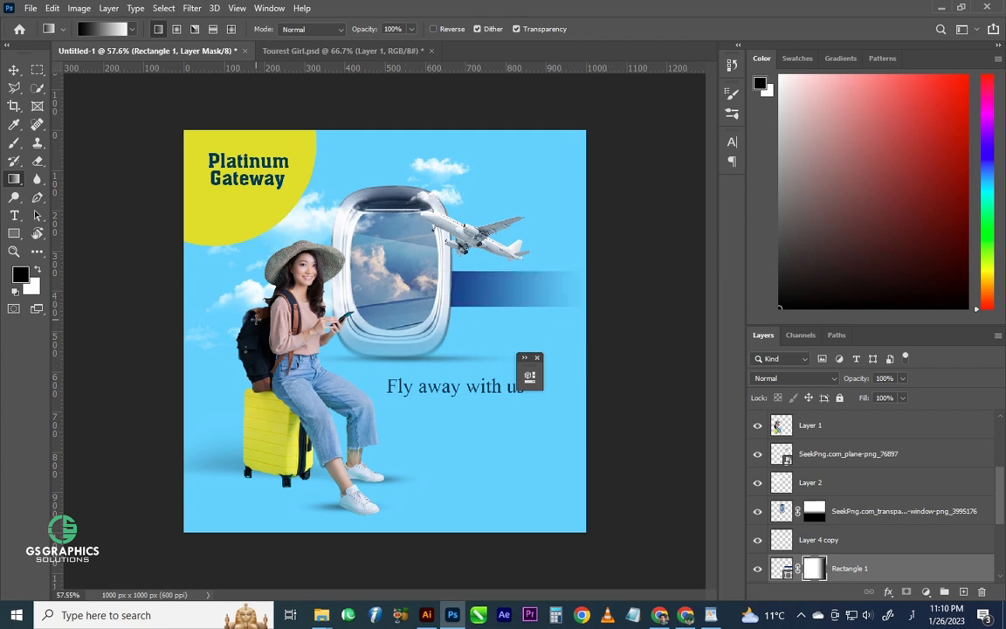
Place the "Fly away with us" text on the blue band and scale it down to 79.15%.
{"action": "left_click", "coordinate": [14, 69]}
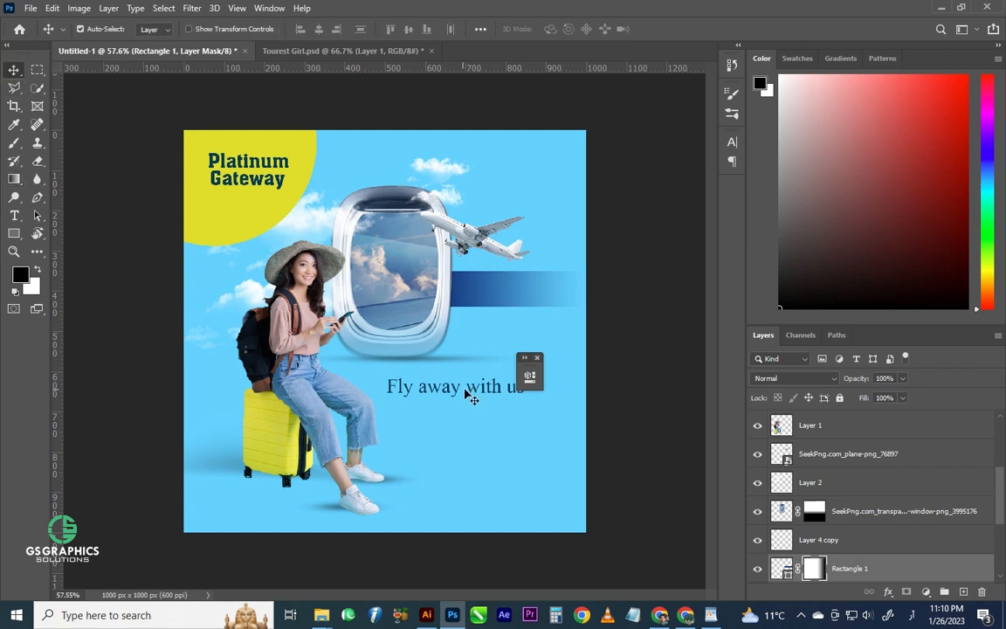
{"action": "left_click_drag", "start_coordinate": [470, 398], "coordinate": [528, 288]}
{"action": "key", "text": "ctrl+t"}
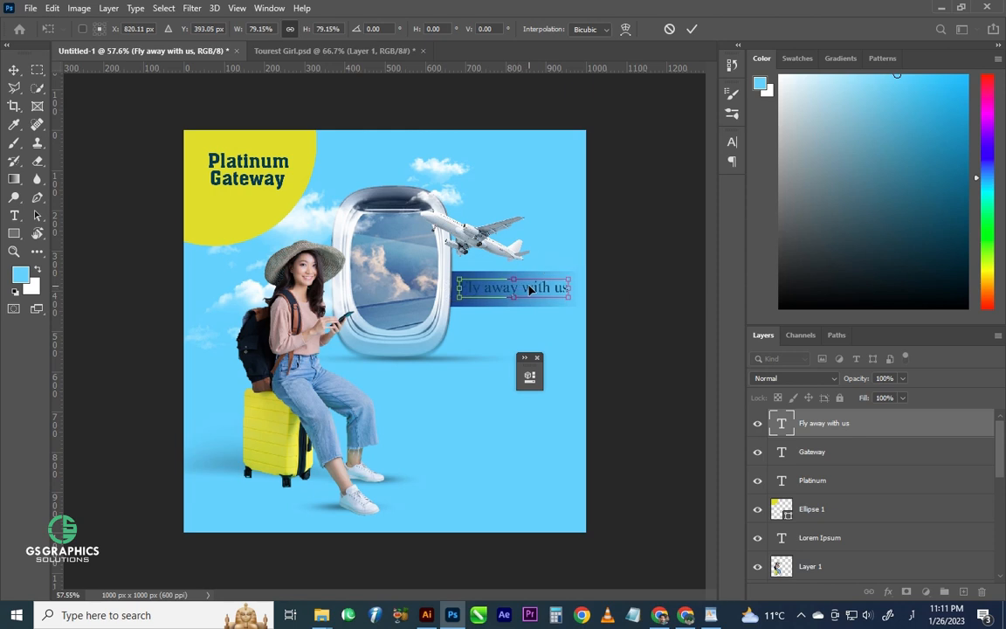
{"action": "key", "text": "Return"}
Recolor the "Fly away with us" text to yellow by sampling the corner circle.
{"action": "double_click", "coordinate": [530, 290]}
{"action": "left_click", "coordinate": [559, 29]}
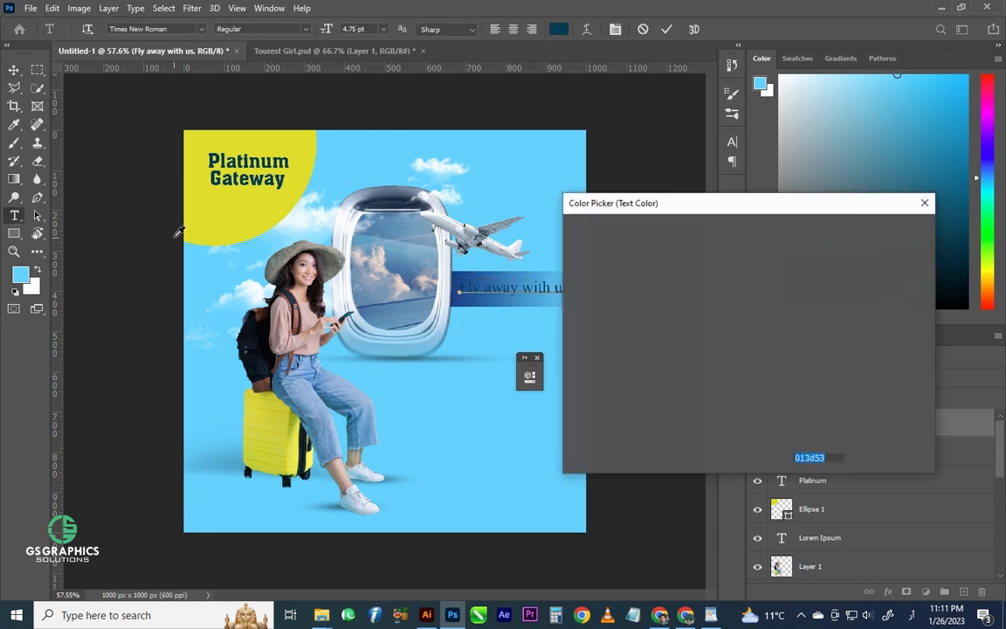
{"action": "left_click", "coordinate": [197, 229]}
{"action": "left_click", "coordinate": [889, 232]}
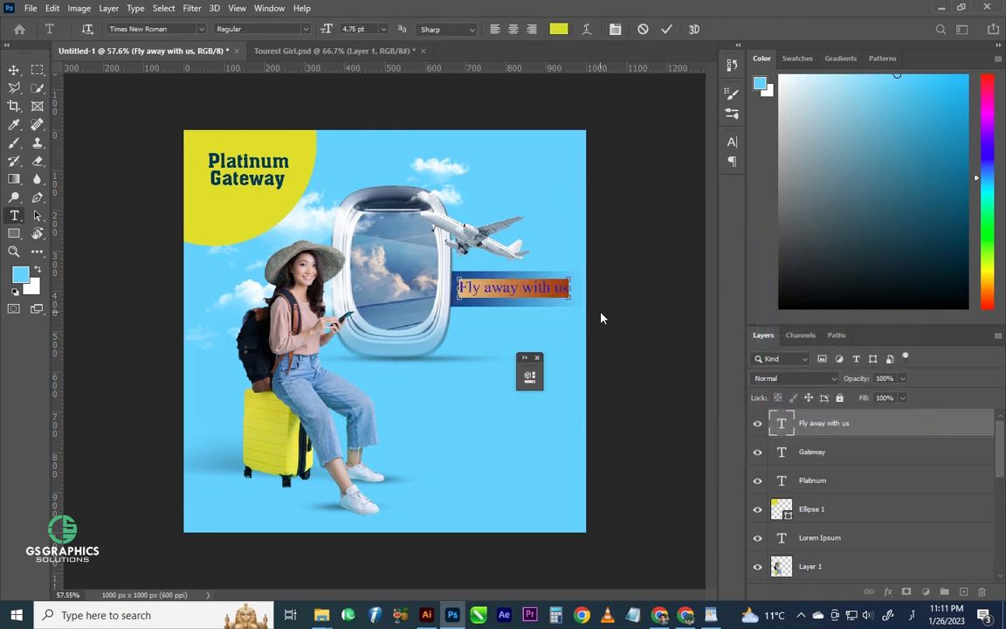
{"action": "left_click", "coordinate": [602, 317]}
{"action": "left_click", "coordinate": [16, 71]}
{"action": "left_click_drag", "start_coordinate": [124, 131], "coordinate": [592, 535]}
{"action": "scroll", "coordinate": [405, 338], "scroll_direction": "down", "scroll_amount": 4}
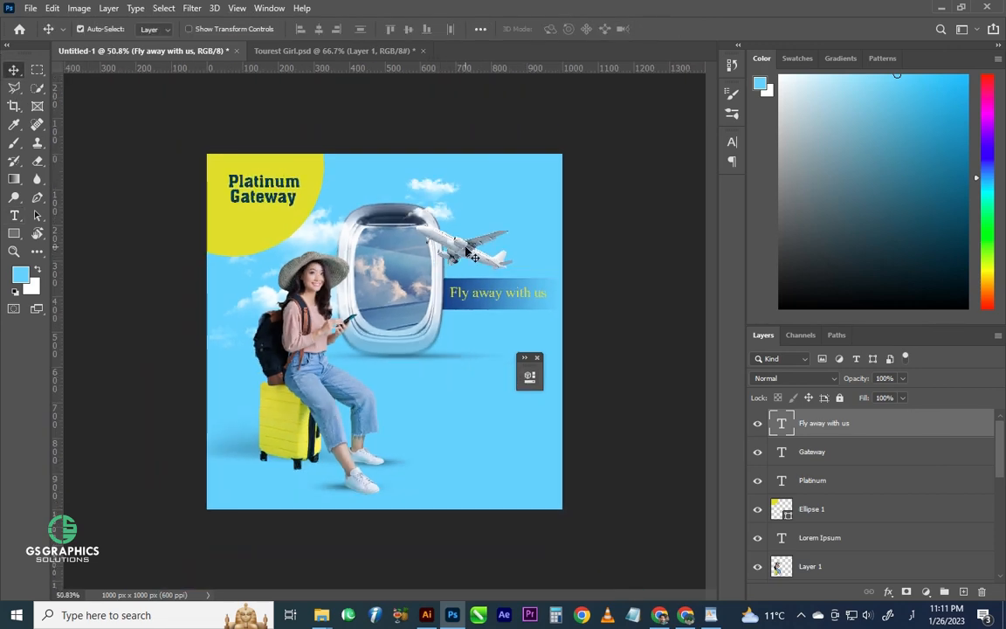
Shift the plane slightly and duplicate the blue band directly below the original.
{"action": "left_click", "coordinate": [426, 228]}
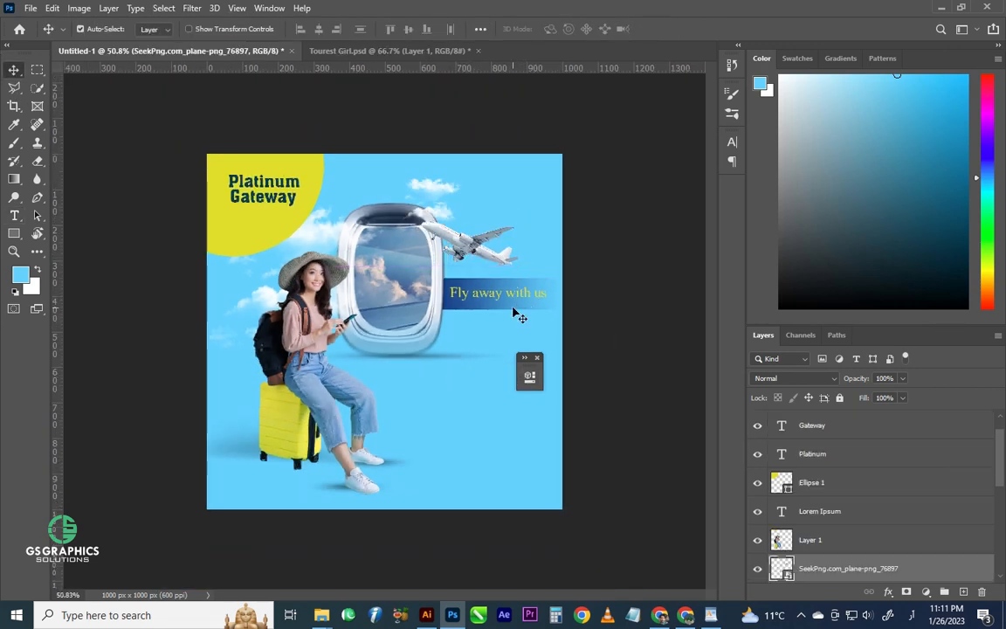
{"action": "left_click", "coordinate": [509, 319]}
{"action": "left_click_drag", "start_coordinate": [501, 303], "coordinate": [493, 344]}
Move the slogan text and both blue bands up together, and shift the plane further right above them.
{"action": "key", "text": "ctrl+z"}
{"action": "left_click", "coordinate": [507, 286], "text": "shift"}
{"action": "left_click", "coordinate": [509, 284], "text": "shift"}
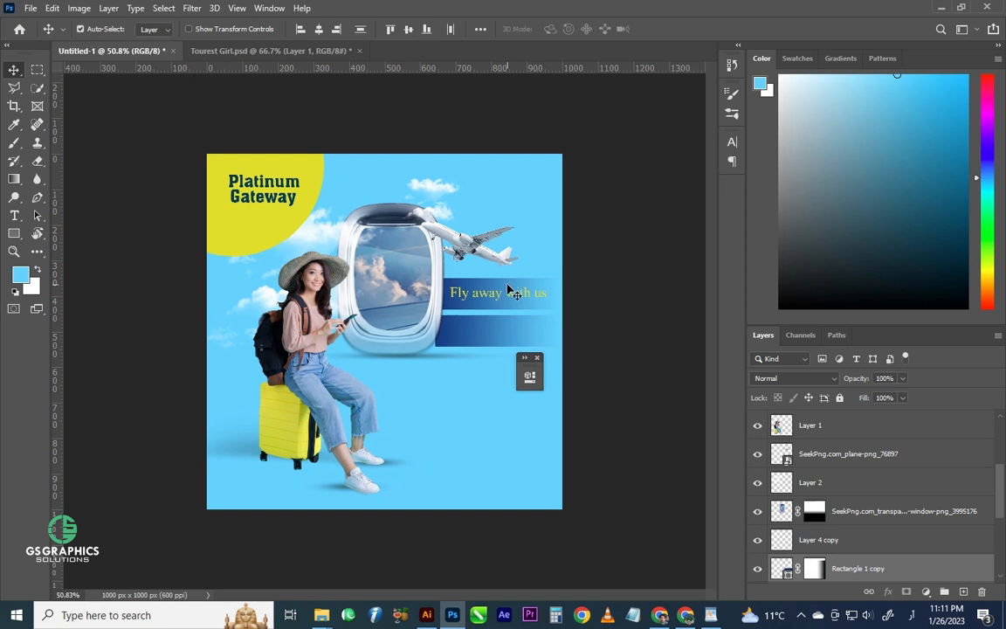
{"action": "left_click_drag", "start_coordinate": [508, 284], "coordinate": [503, 240]}
{"action": "scroll", "coordinate": [414, 343], "scroll_direction": "down", "scroll_amount": 2}
Duplicate the slogan text onto the lower band and replace it with "See something different" from the WordPad document.
{"action": "key", "text": "alt+Tab"}
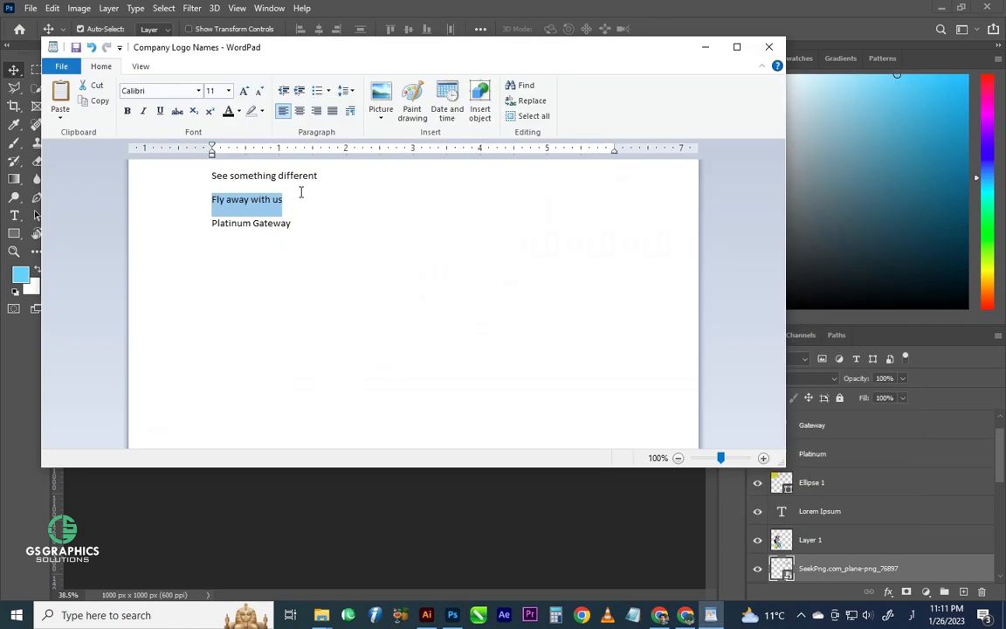
{"action": "left_click_drag", "start_coordinate": [317, 179], "coordinate": [205, 190]}
{"action": "key", "text": "alt+Tab"}
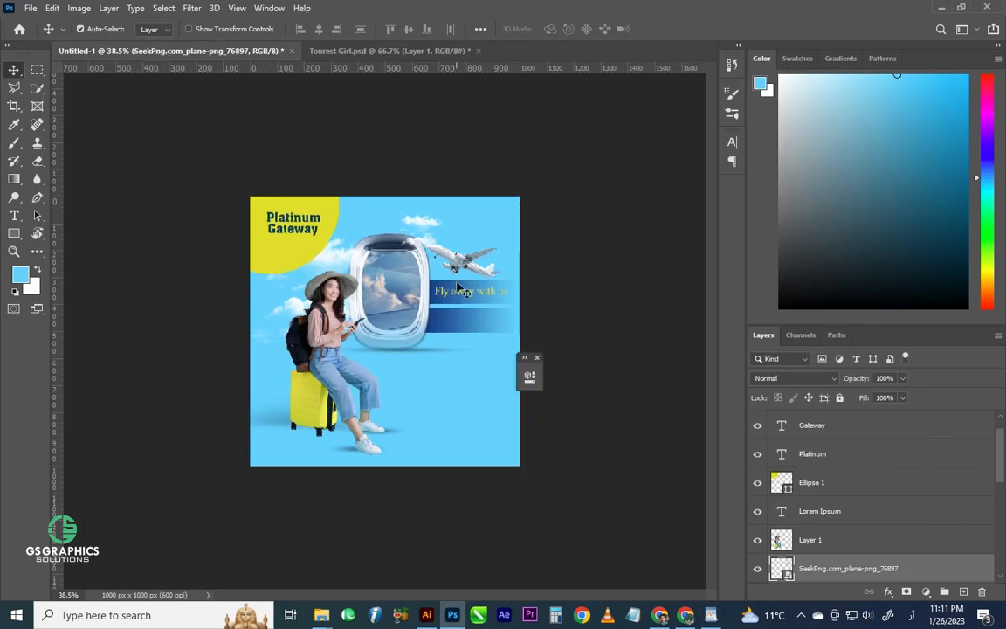
{"action": "left_click_drag", "start_coordinate": [460, 290], "coordinate": [467, 318]}
{"action": "key", "text": "ctrl+z"}
{"action": "double_click", "coordinate": [468, 321]}
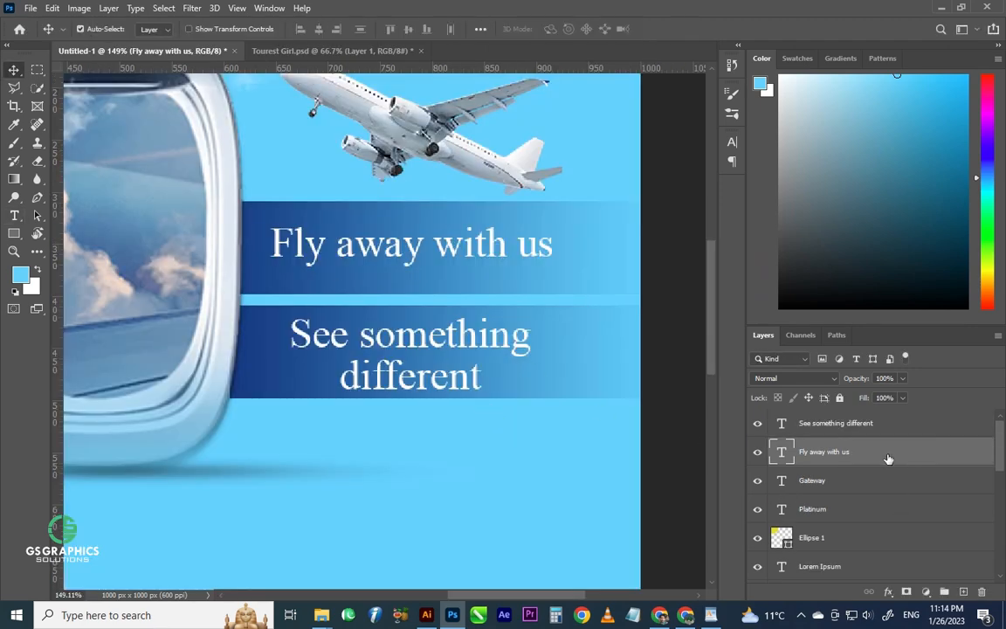
Add a black drop shadow to the "Fly away with us" text with 59% opacity, 4 px distance, 0% spread and 4 px size.
{"action": "double_click", "coordinate": [813, 465]}
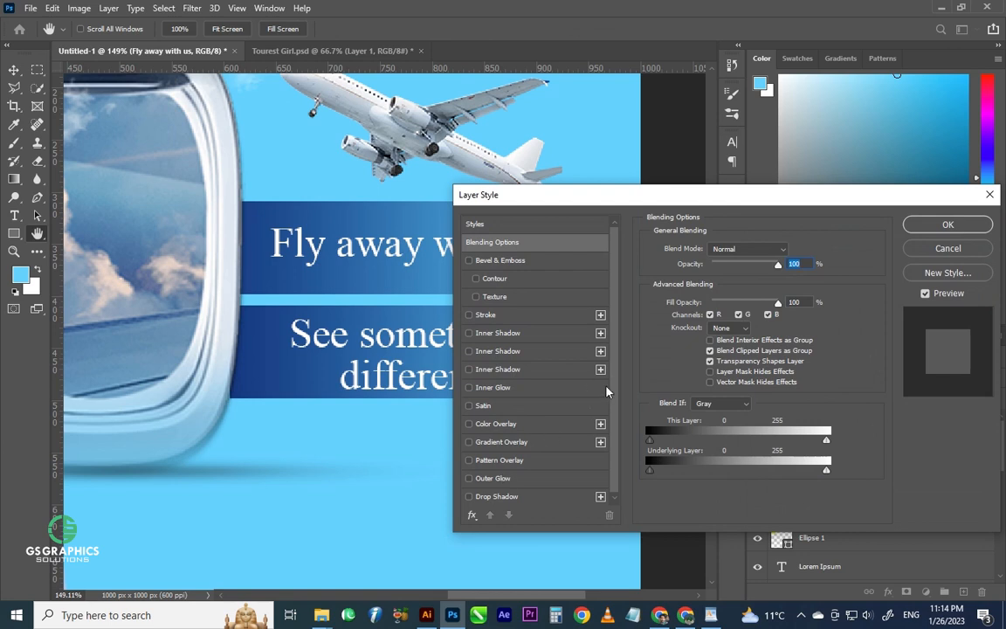
{"action": "left_click", "coordinate": [512, 497]}
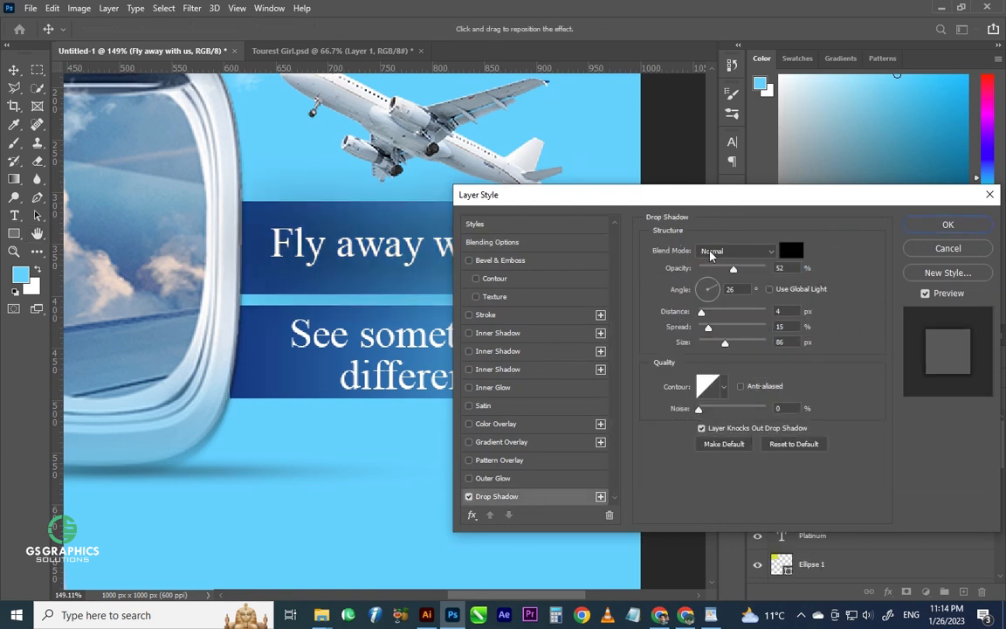
{"action": "left_click_drag", "start_coordinate": [730, 272], "coordinate": [725, 270]}
{"action": "left_click_drag", "start_coordinate": [725, 342], "coordinate": [703, 344]}
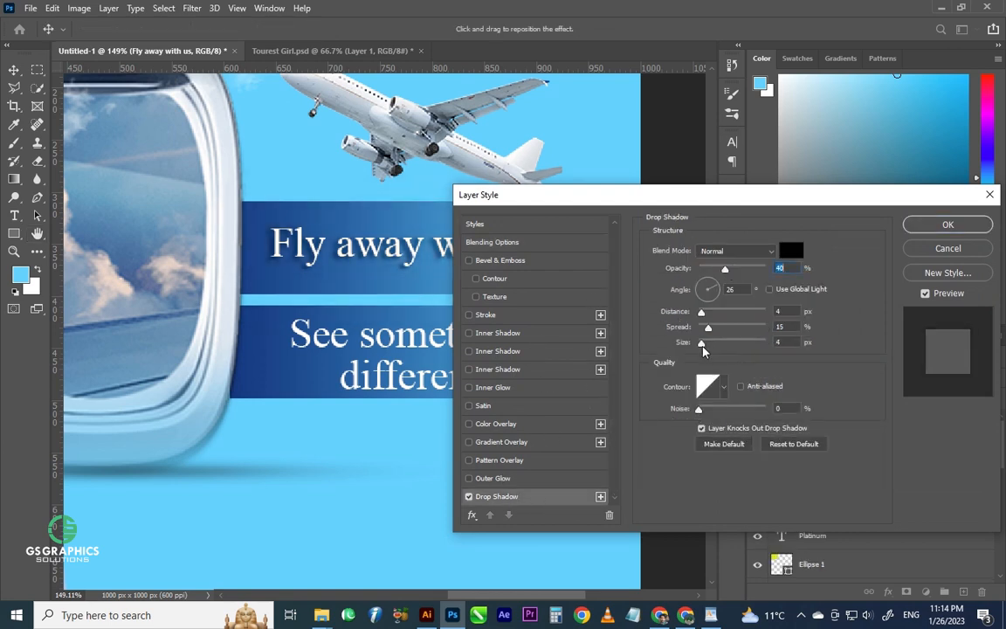
{"action": "left_click_drag", "start_coordinate": [725, 272], "coordinate": [730, 274]}
{"action": "mouse_move", "coordinate": [709, 329]}
{"action": "left_mouse_down"}
{"action": "mouse_move", "coordinate": [698, 331]}
{"action": "mouse_move", "coordinate": [703, 312]}
{"action": "left_mouse_up"}
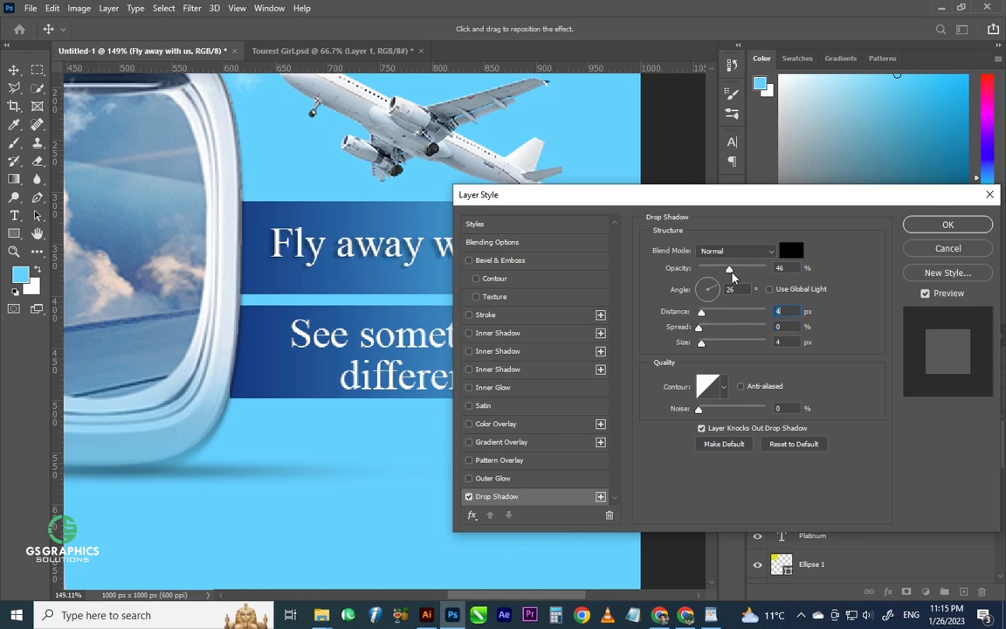
{"action": "left_click_drag", "start_coordinate": [730, 270], "coordinate": [730, 269]}
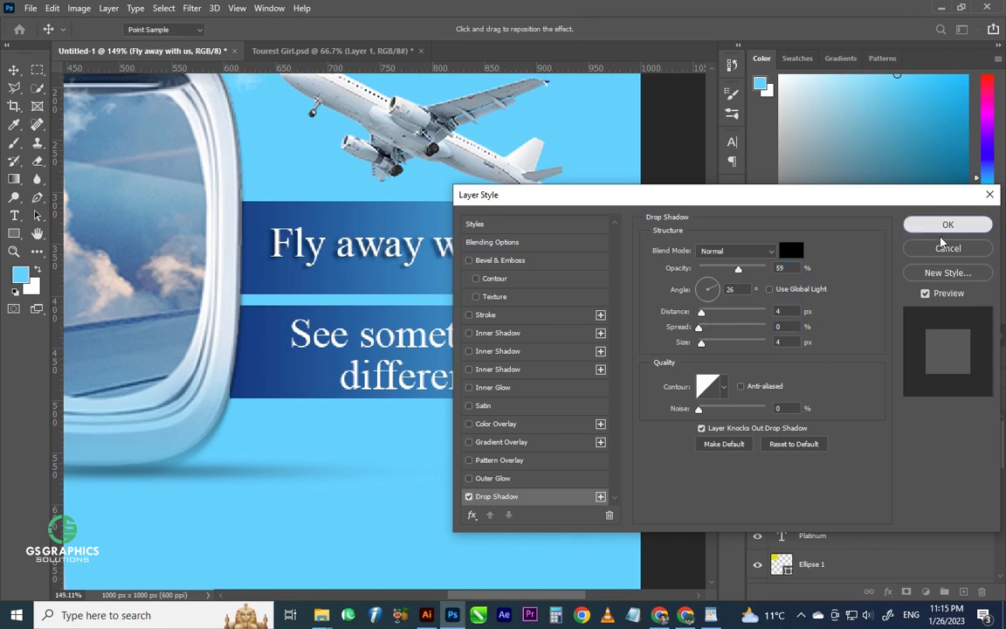
{"action": "left_click", "coordinate": [947, 225]}
Copy the drop shadow layer style from "Fly away with us" to the "See something different" text.
{"action": "right_click", "coordinate": [876, 447]}
{"action": "left_click", "coordinate": [738, 459]}
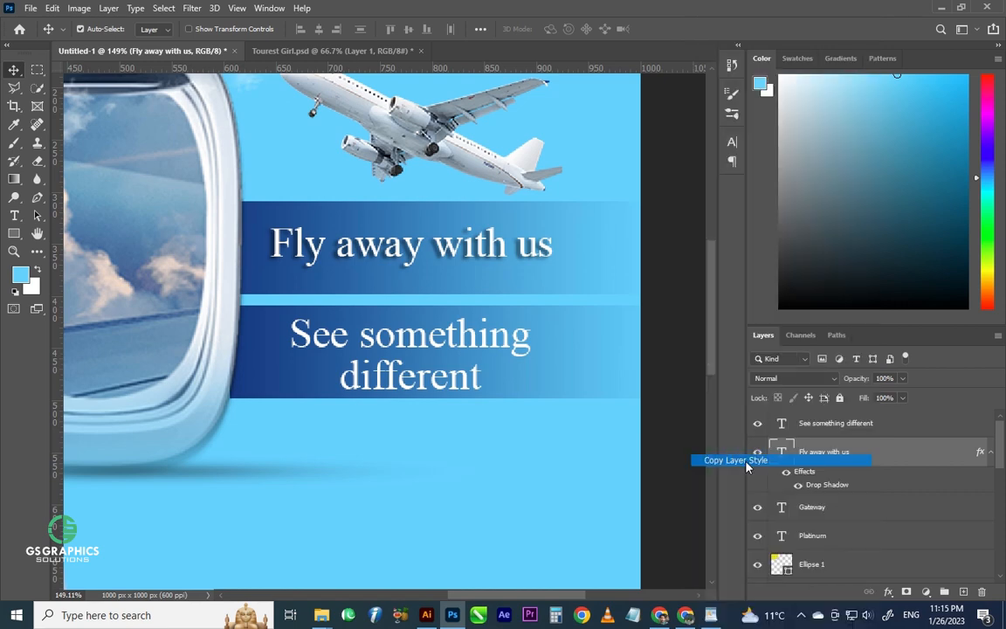
{"action": "right_click", "coordinate": [862, 428]}
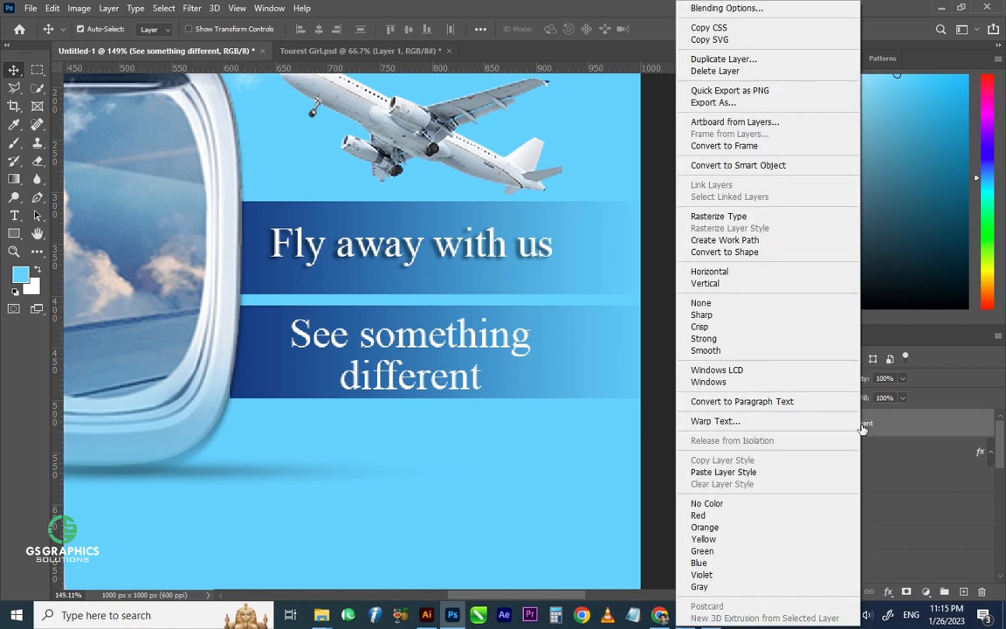
{"action": "left_click", "coordinate": [734, 472]}
{"action": "key", "text": "ctrl+0"}
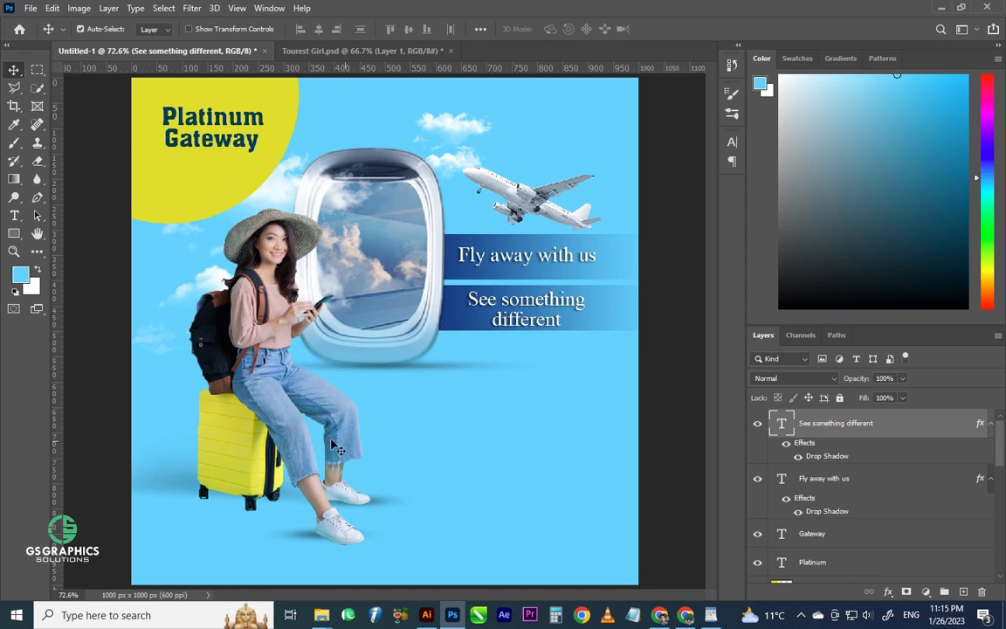
Add a Lorem ipsum paragraph text box below the slogan bands beside the girl's legs, with the font size at 2 pt.
{"action": "left_click", "coordinate": [14, 215]}
{"action": "left_click_drag", "start_coordinate": [397, 416], "coordinate": [618, 463]}
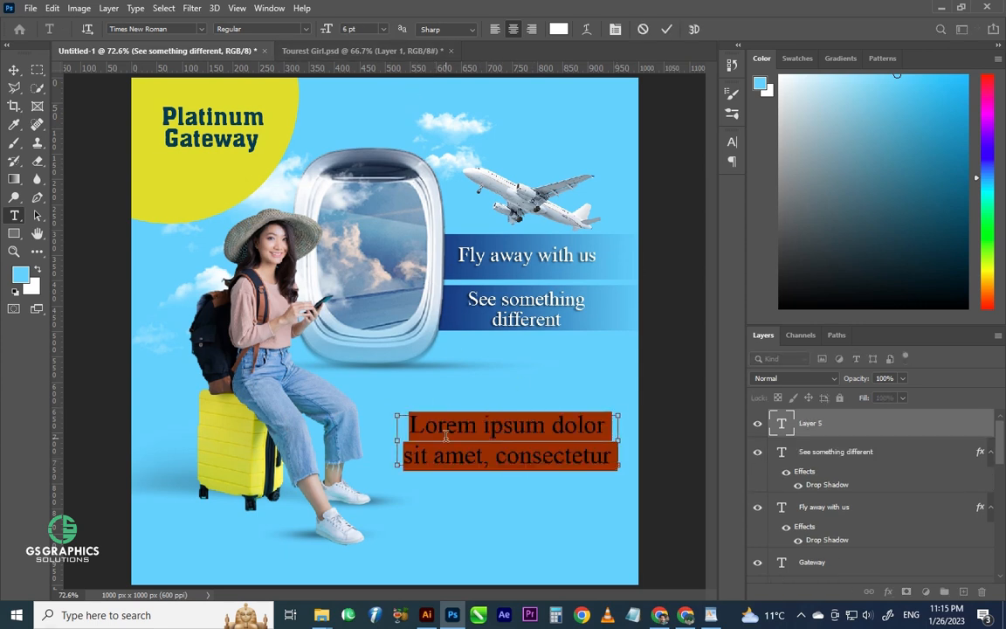
{"action": "key", "text": "ctrl+shift+comma"}
{"action": "key", "text": "ctrl+shift+comma"}
{"action": "key", "text": "ctrl+shift+comma"}
{"action": "key", "text": "ctrl+shift+comma"}
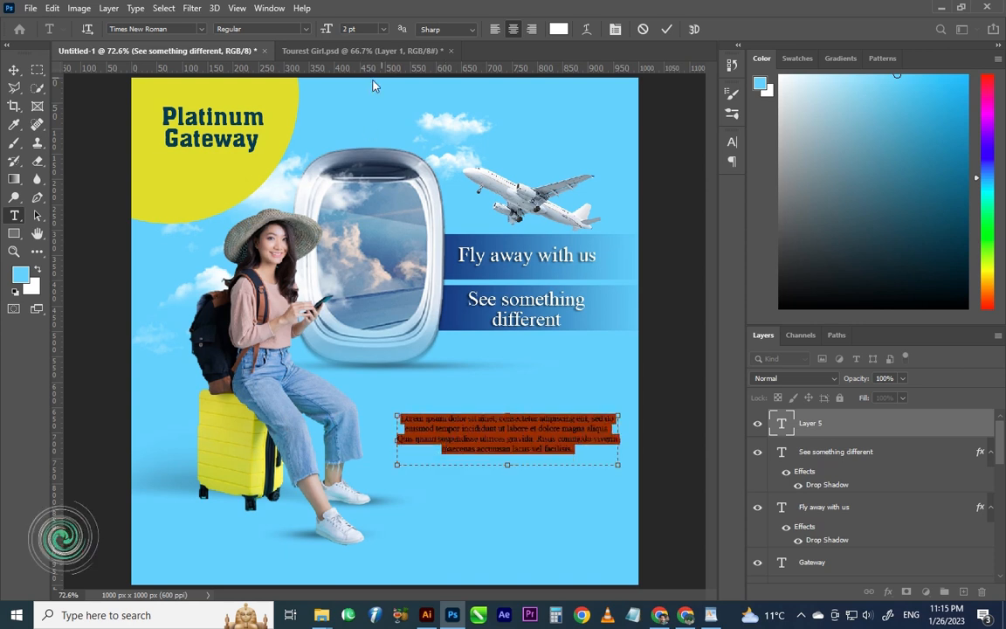
Justify the Lorem ipsum paragraph with its last line aligned left.
{"action": "left_click", "coordinate": [495, 28]}
{"action": "key", "text": "ctrl+t"}
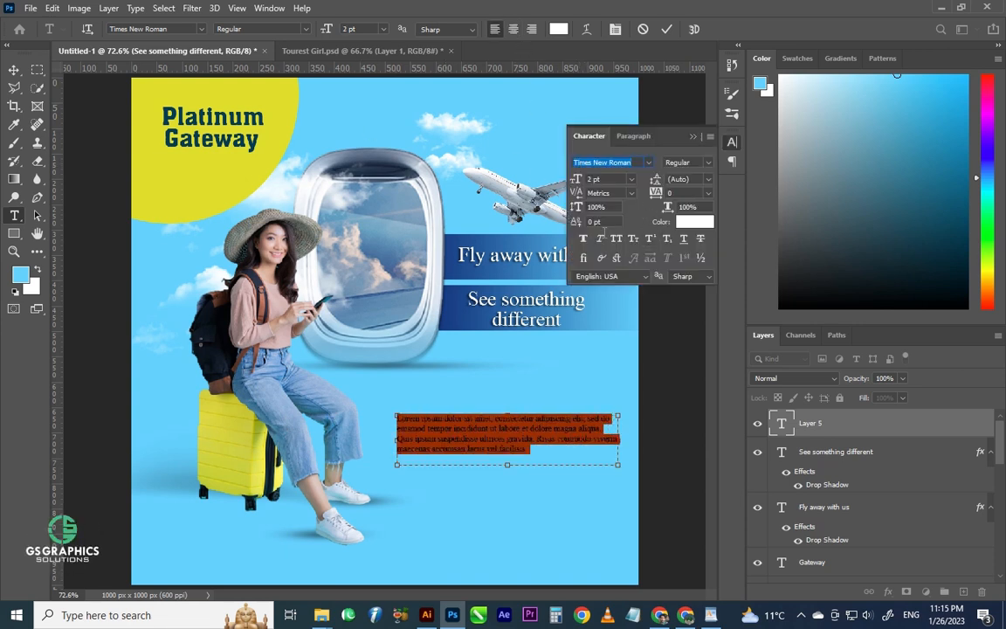
{"action": "left_click", "coordinate": [710, 137]}
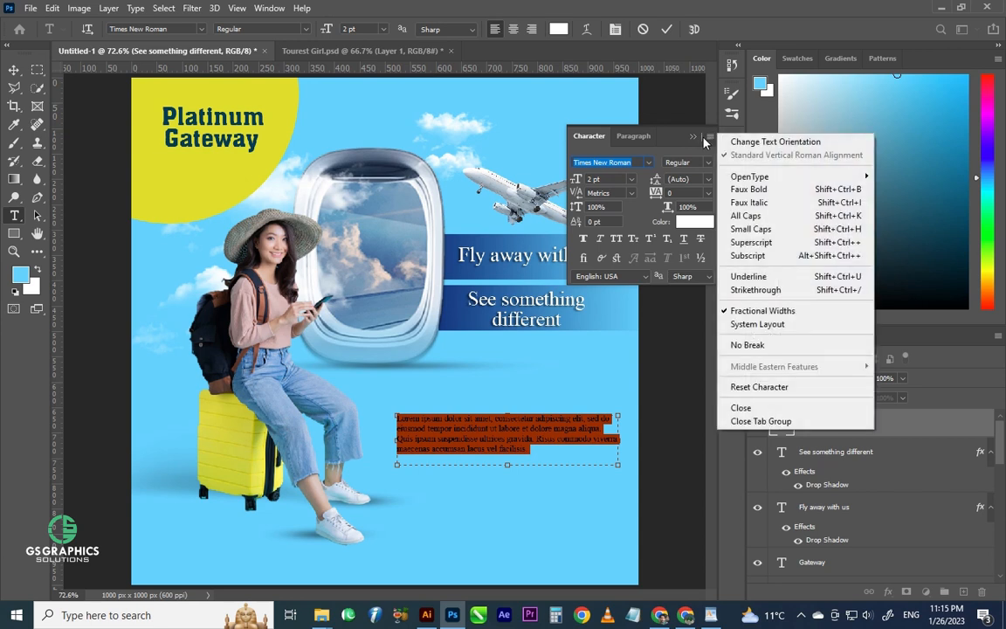
{"action": "left_click", "coordinate": [669, 145]}
{"action": "left_click", "coordinate": [634, 137]}
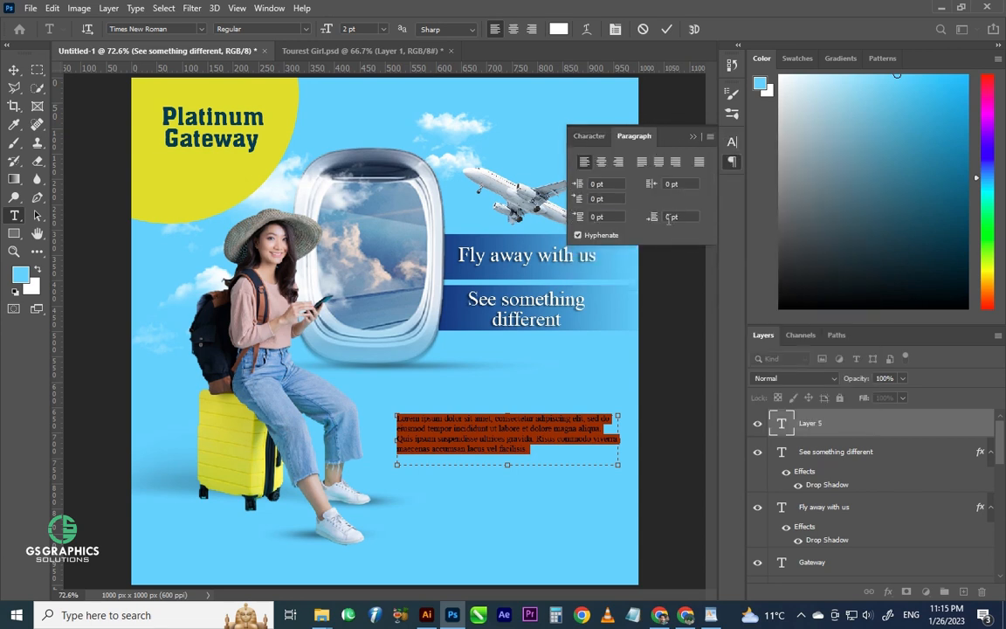
{"action": "left_click", "coordinate": [699, 165]}
{"action": "left_click", "coordinate": [641, 163]}
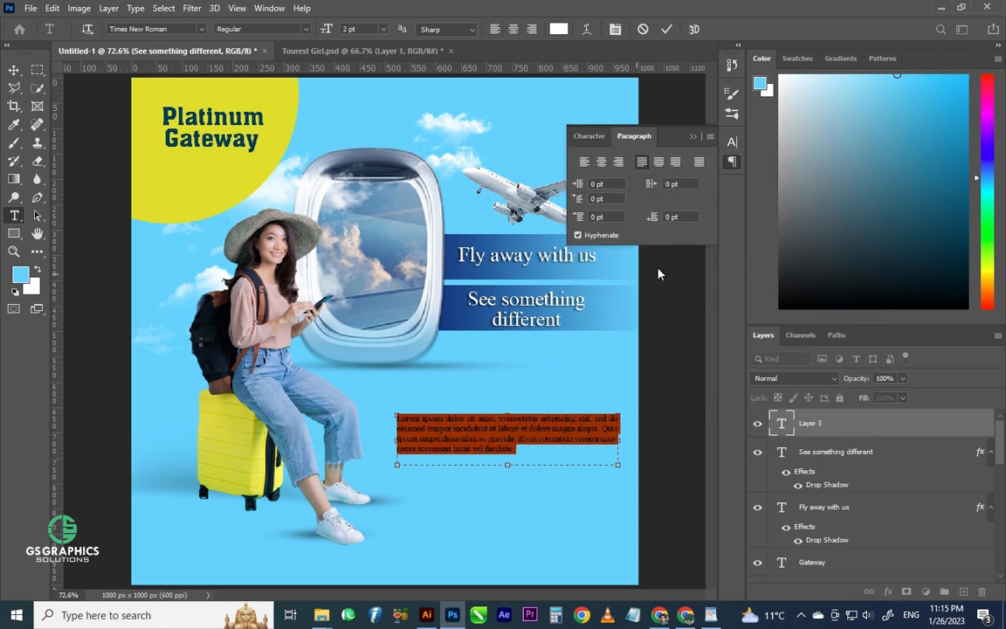
Move the Lorem ipsum paragraph up and slightly left beneath the slogan bands.
{"action": "left_click", "coordinate": [14, 70]}
{"action": "left_click_drag", "start_coordinate": [447, 446], "coordinate": [432, 416]}
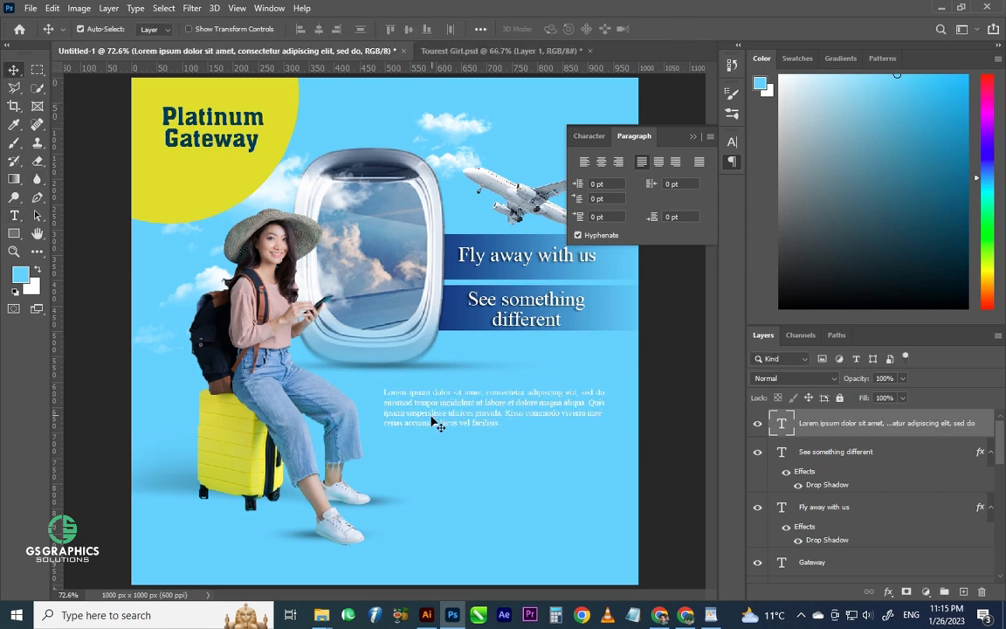
{"action": "scroll", "coordinate": [410, 459], "scroll_direction": "down", "scroll_amount": 4}
{"action": "left_click", "coordinate": [410, 458]}
{"action": "left_click", "coordinate": [695, 138]}
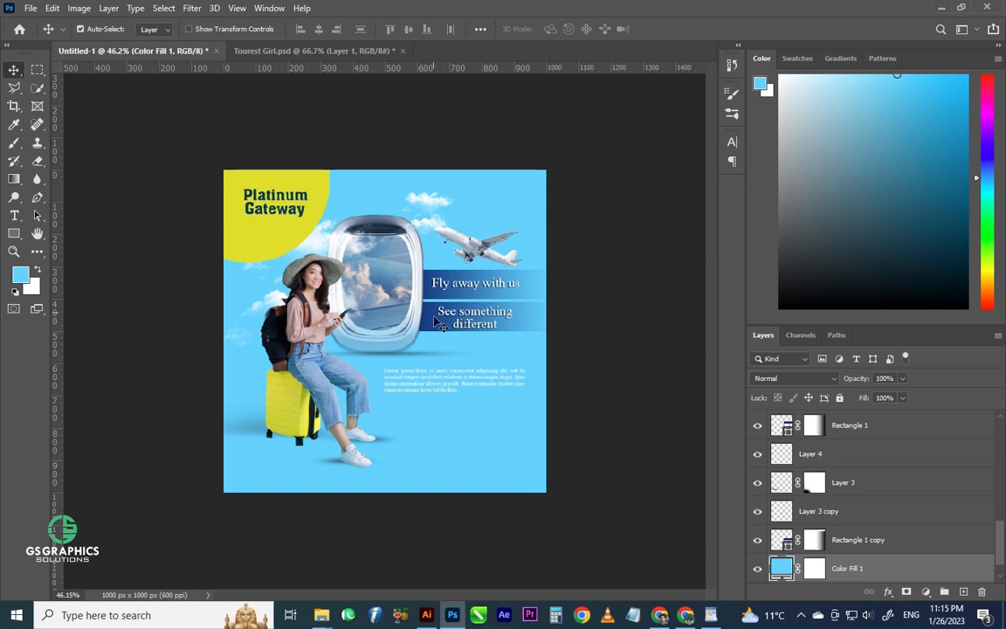
Shift the yellow corner circle up and move the "Platinum" and "Gateway" texts slightly left within it.
{"action": "left_click_drag", "start_coordinate": [313, 221], "coordinate": [288, 199]}
{"action": "left_click", "coordinate": [289, 214]}
{"action": "left_click", "coordinate": [292, 199], "text": "shift"}
{"action": "key", "text": "ctrl+space"}
{"action": "left_click_drag", "start_coordinate": [146, 134], "coordinate": [683, 568]}
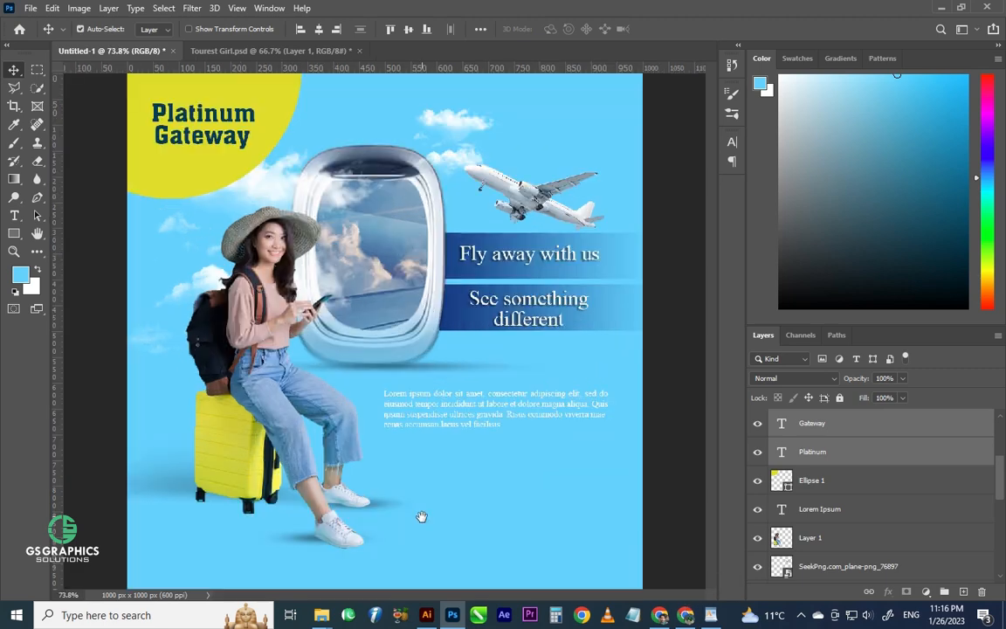
Switch to WordPad, close the Company Logo Names document without saving, and return to the composite.
{"action": "scroll", "coordinate": [422, 514], "scroll_direction": "down", "scroll_amount": 3}
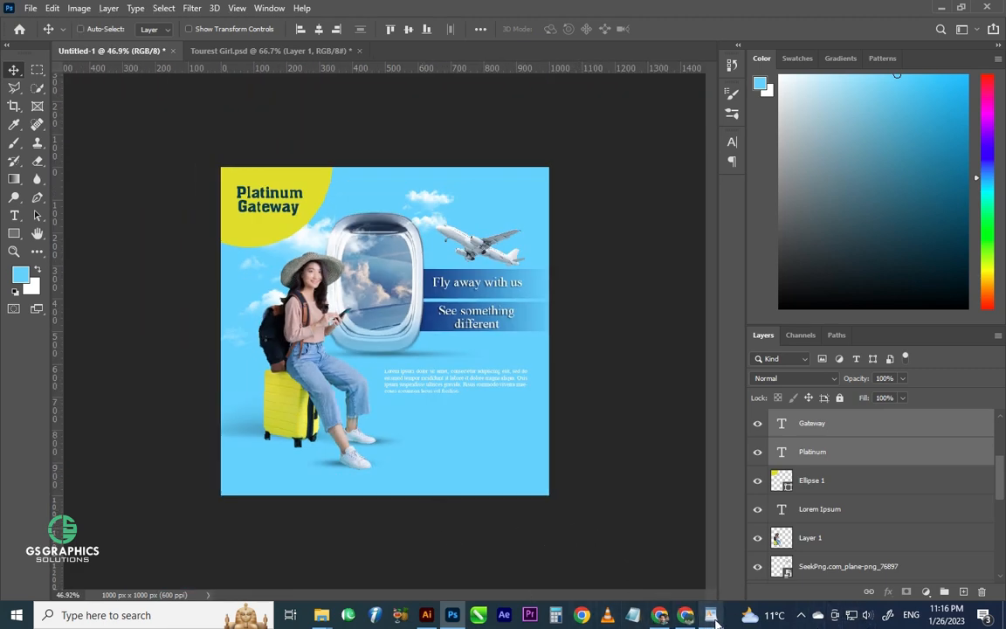
{"action": "mouse_move", "coordinate": [711, 615]}
{"action": "left_click", "coordinate": [714, 568]}
{"action": "left_click", "coordinate": [770, 48]}
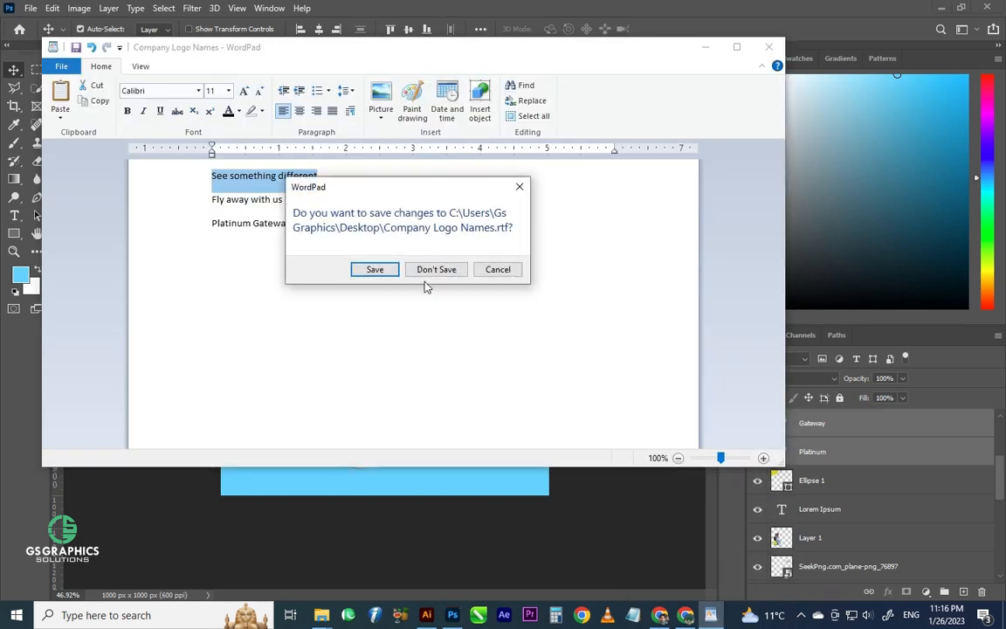
{"action": "left_click", "coordinate": [435, 268]}
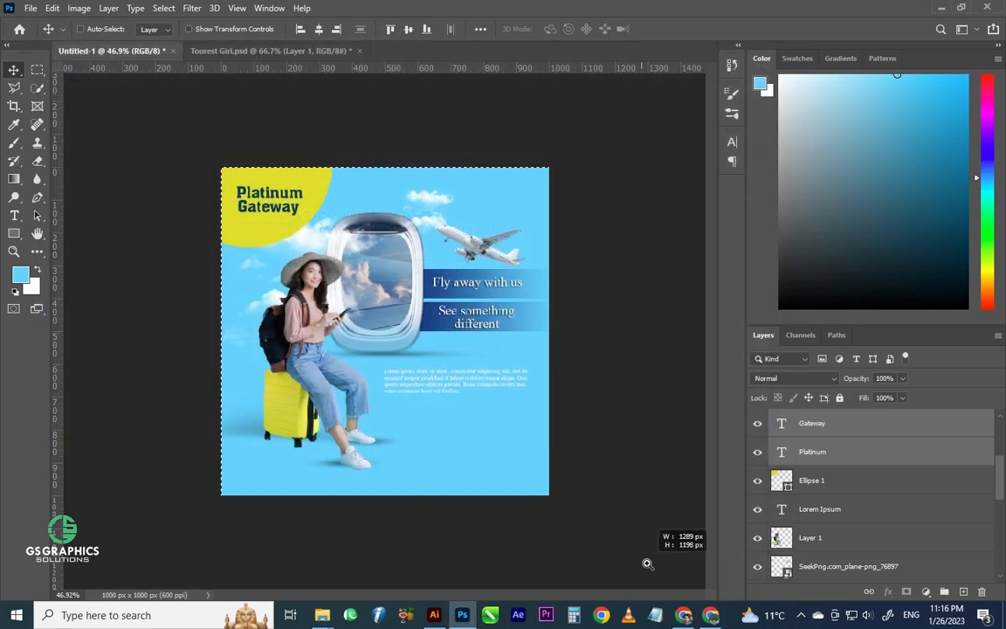
{"action": "key", "text": "ctrl+0"}
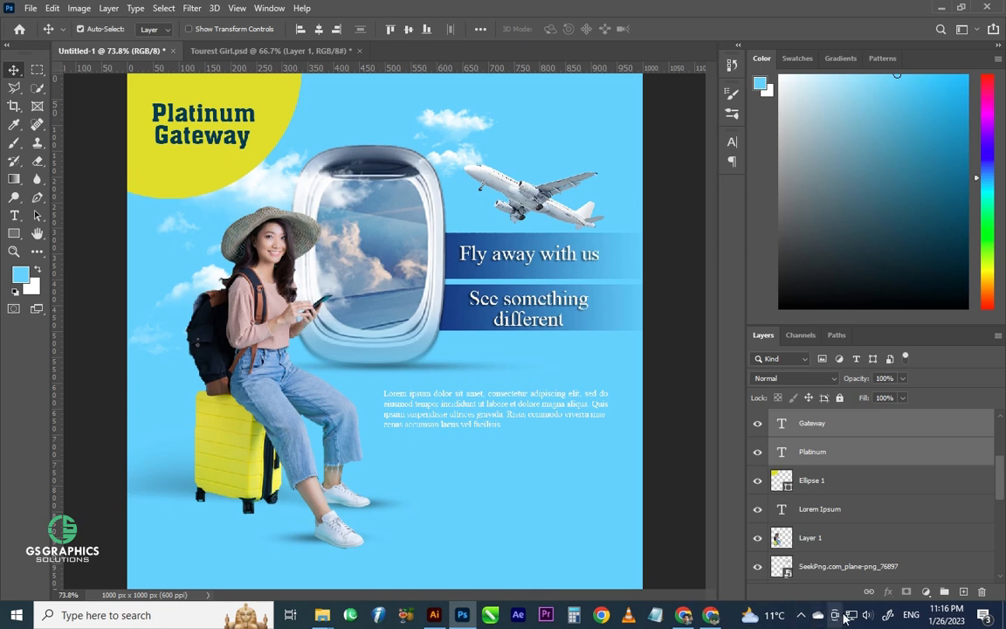
{"action": "left_click", "coordinate": [801, 615]}
{"action": "left_click", "coordinate": [826, 587]}
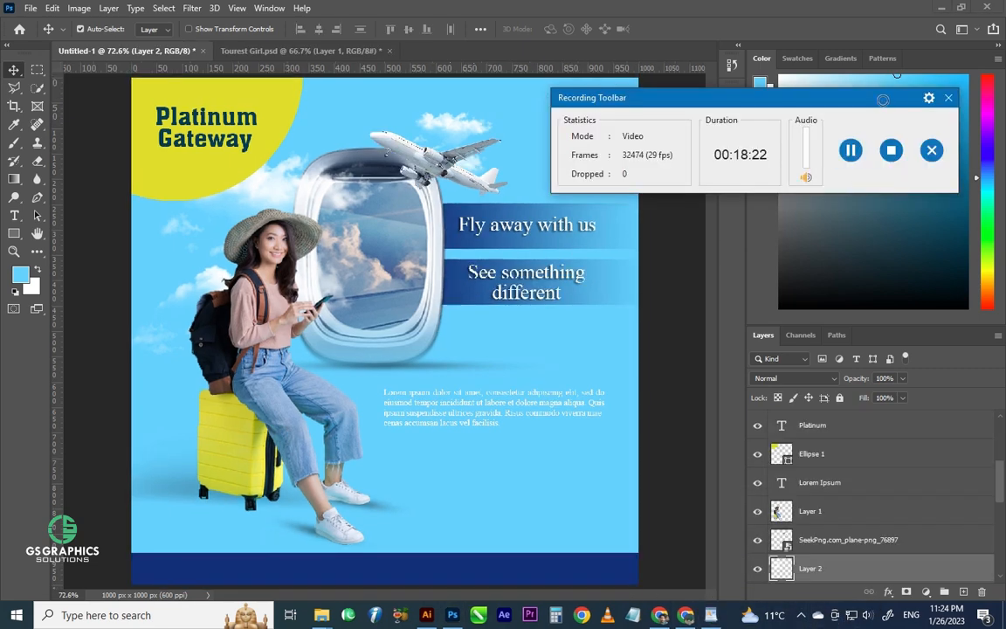
{"action": "left_click", "coordinate": [849, 151]}
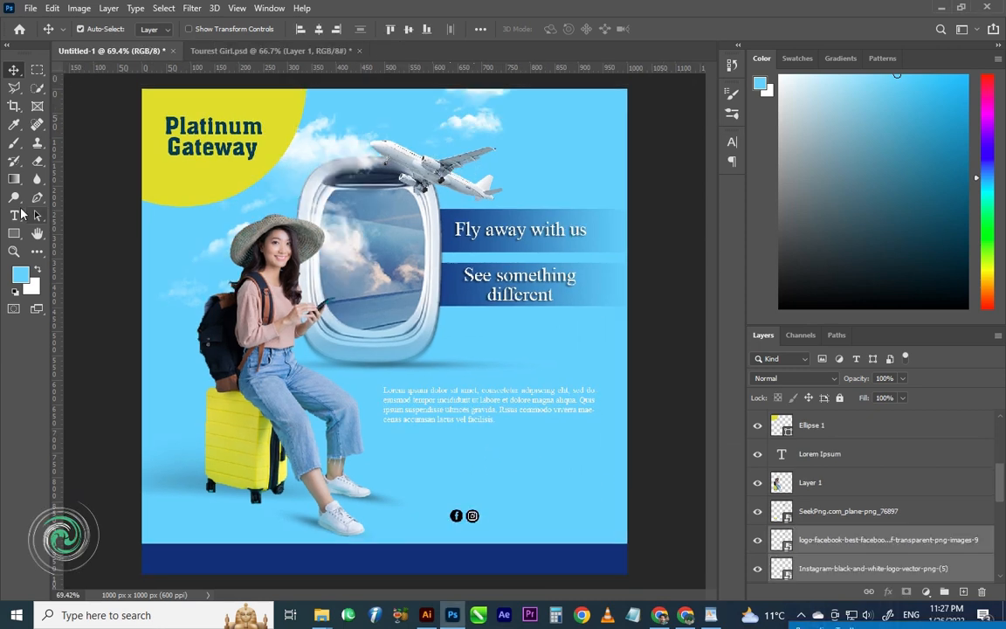
Add the text "/platinum gateway" below the Lorem ipsum paragraph in white Times New Roman.
{"action": "key", "text": "t"}
{"action": "left_click", "coordinate": [425, 454]}
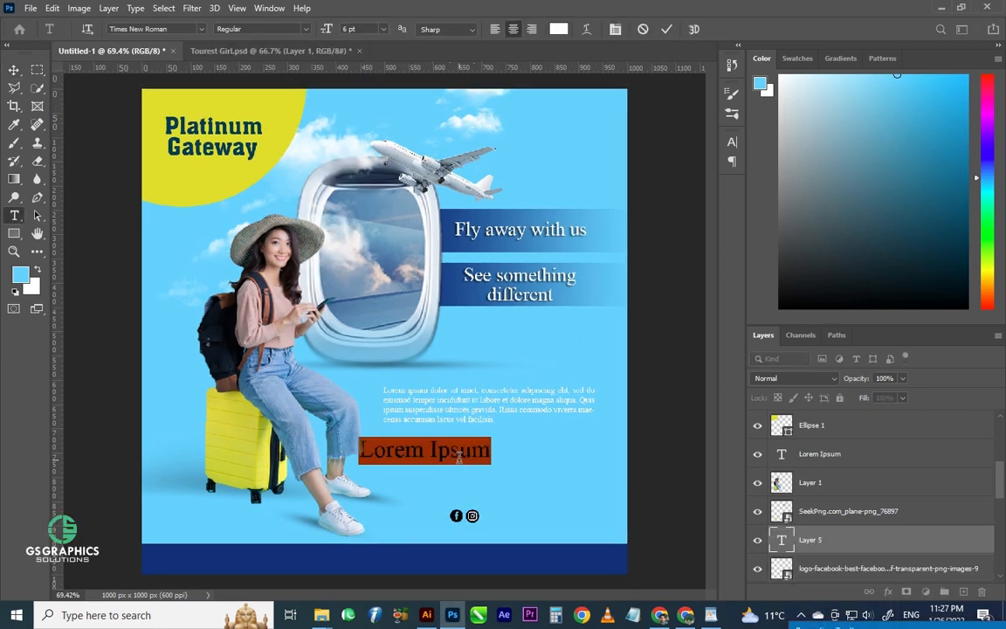
{"action": "type", "text": "platinu"}
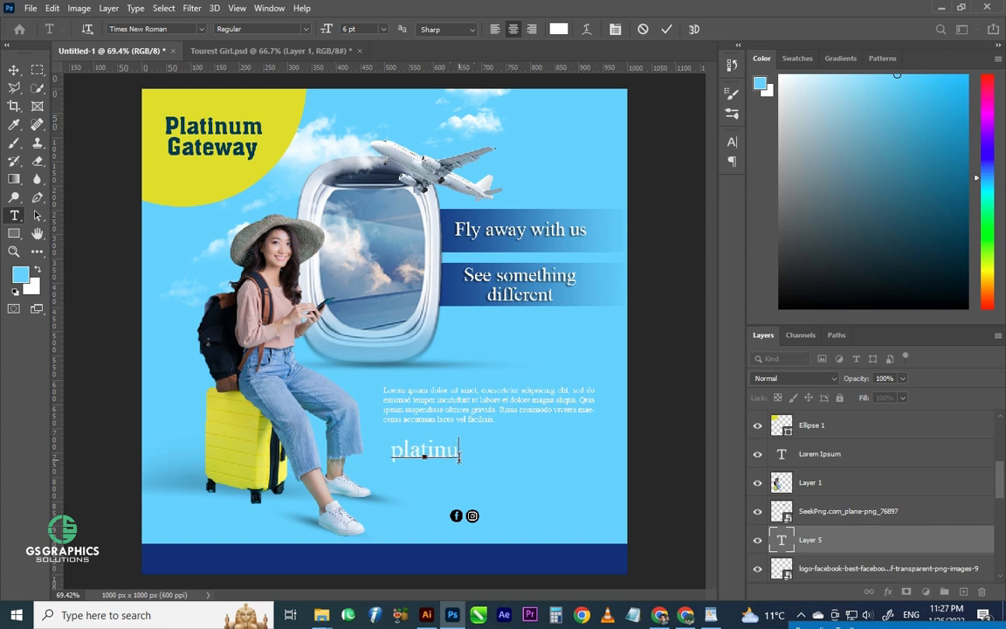
{"action": "type", "text": "m gateway"}
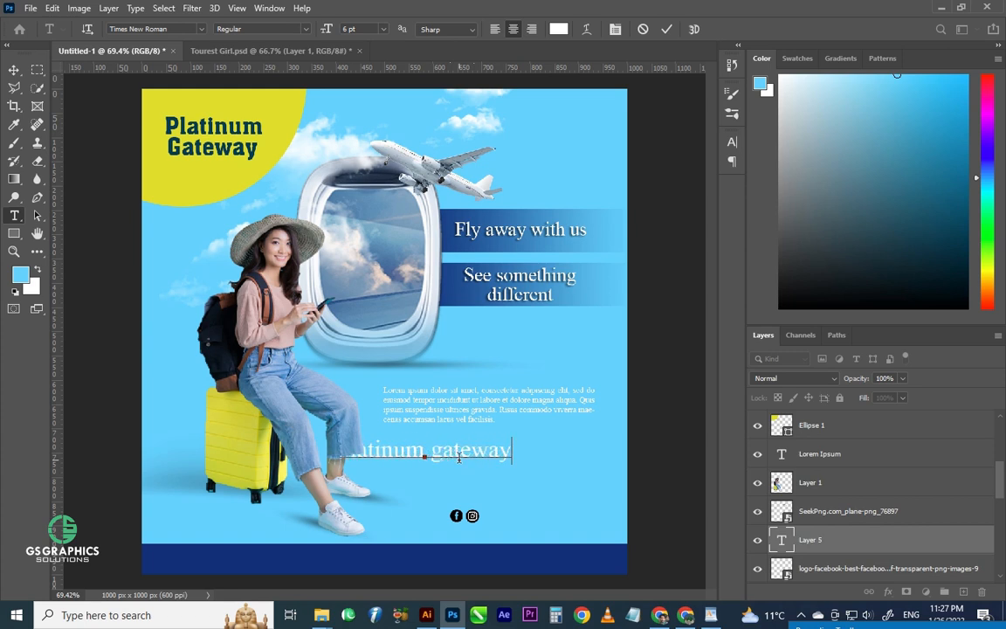
{"action": "key", "text": "ctrl"}
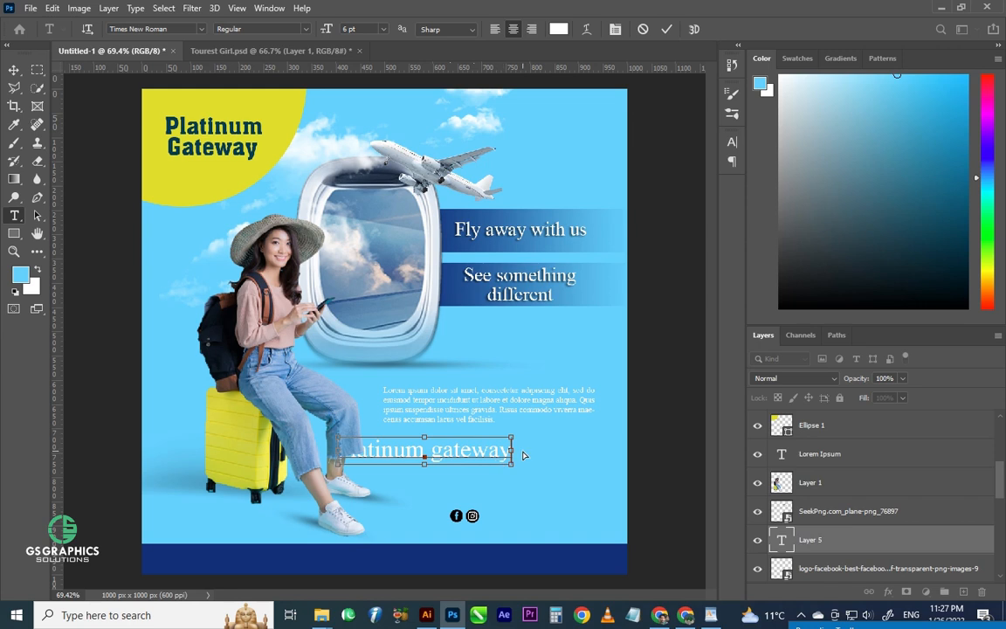
{"action": "left_click_drag", "start_coordinate": [453, 486], "coordinate": [526, 489]}
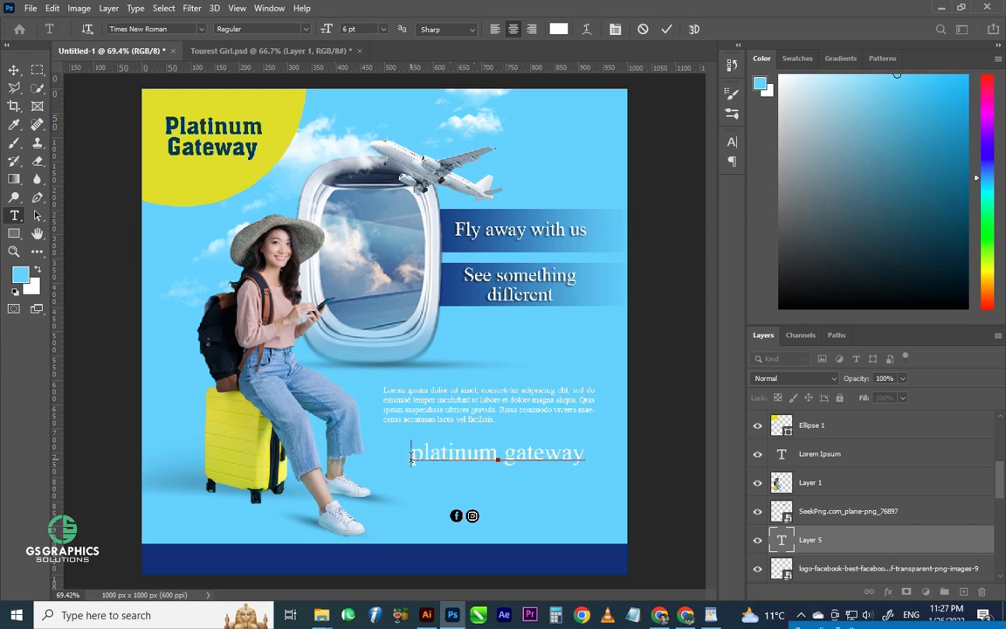
{"action": "left_click", "coordinate": [411, 457]}
{"action": "type", "text": "/"}
{"action": "key", "text": "ctrl+Return"}
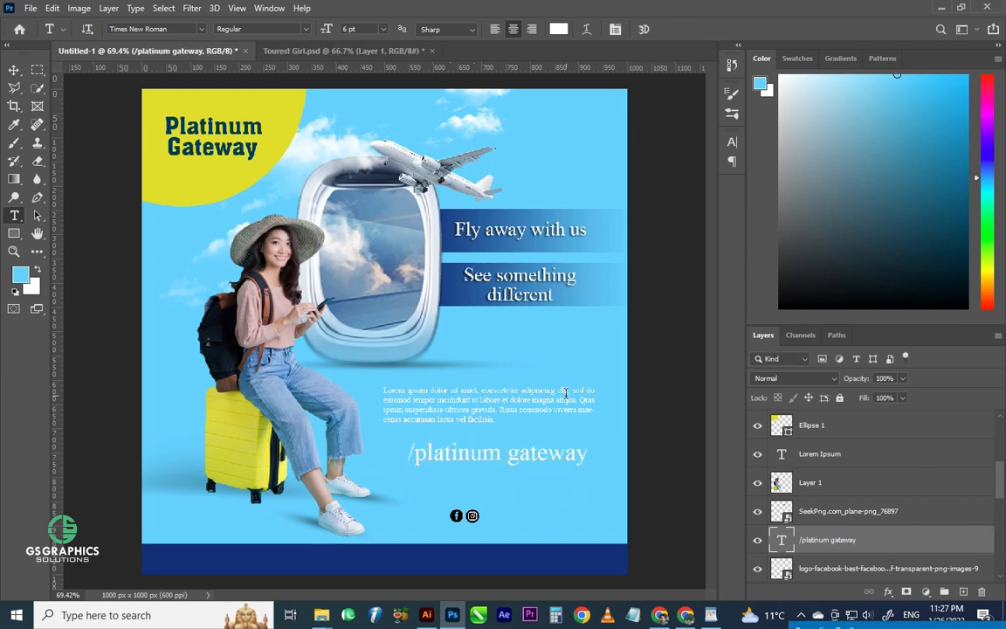
Scale the "/platinum gateway" text to about 44% and place it directly under the Facebook and Instagram icons.
{"action": "key", "text": "ctrl+t"}
{"action": "left_click_drag", "start_coordinate": [589, 442], "coordinate": [483, 455]}
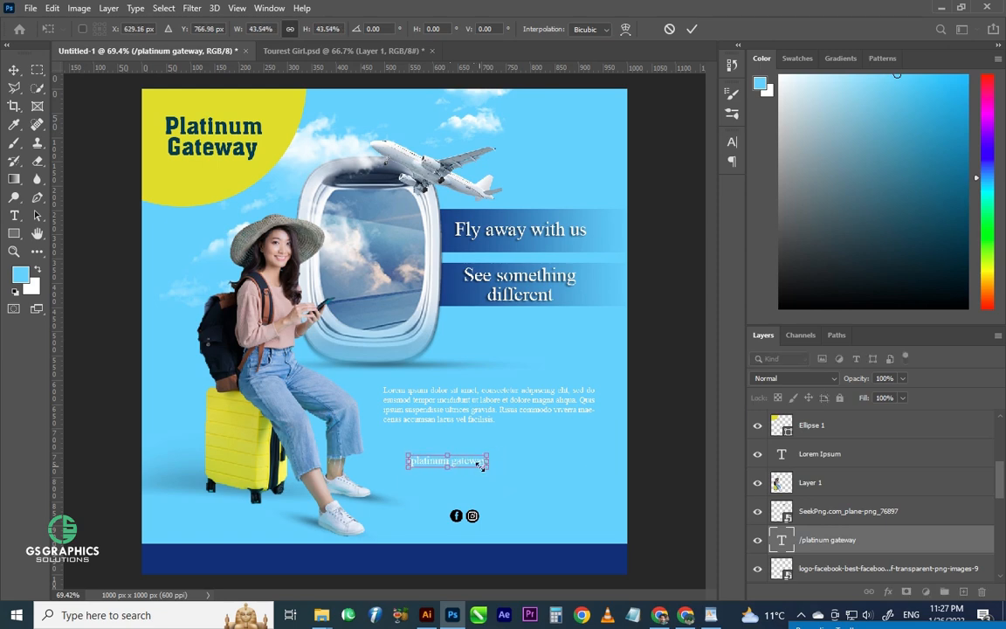
{"action": "left_click_drag", "start_coordinate": [485, 497], "coordinate": [494, 536]}
{"action": "scroll", "coordinate": [463, 489], "scroll_direction": "up", "scroll_amount": 2}
{"action": "left_click_drag", "start_coordinate": [463, 474], "coordinate": [472, 263]}
{"action": "key", "text": "Return"}
{"action": "left_click", "coordinate": [472, 264]}
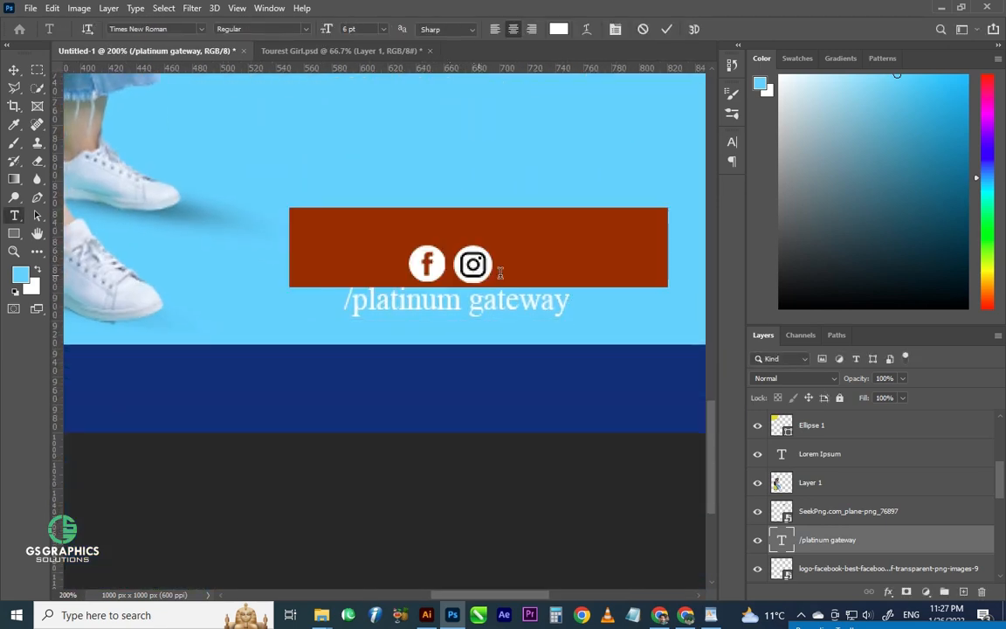
{"action": "left_click", "coordinate": [121, 136]}
{"action": "key", "text": "Escape"}
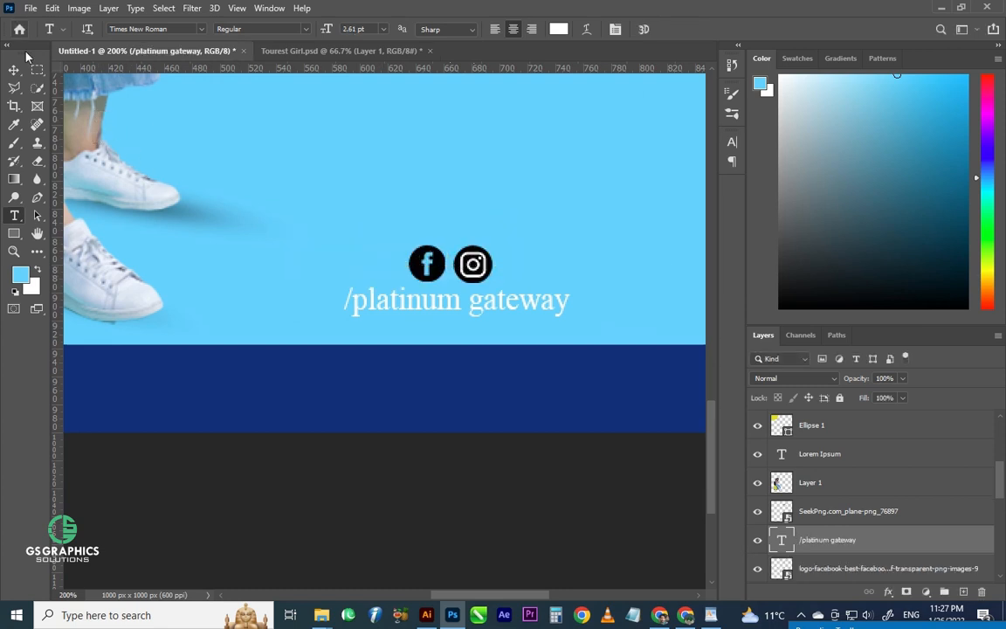
Align the Facebook and Instagram icons on their vertical centers and merge them into one layer.
{"action": "key", "text": "v"}
{"action": "left_click", "coordinate": [474, 279]}
{"action": "left_click", "coordinate": [473, 277], "text": "shift"}
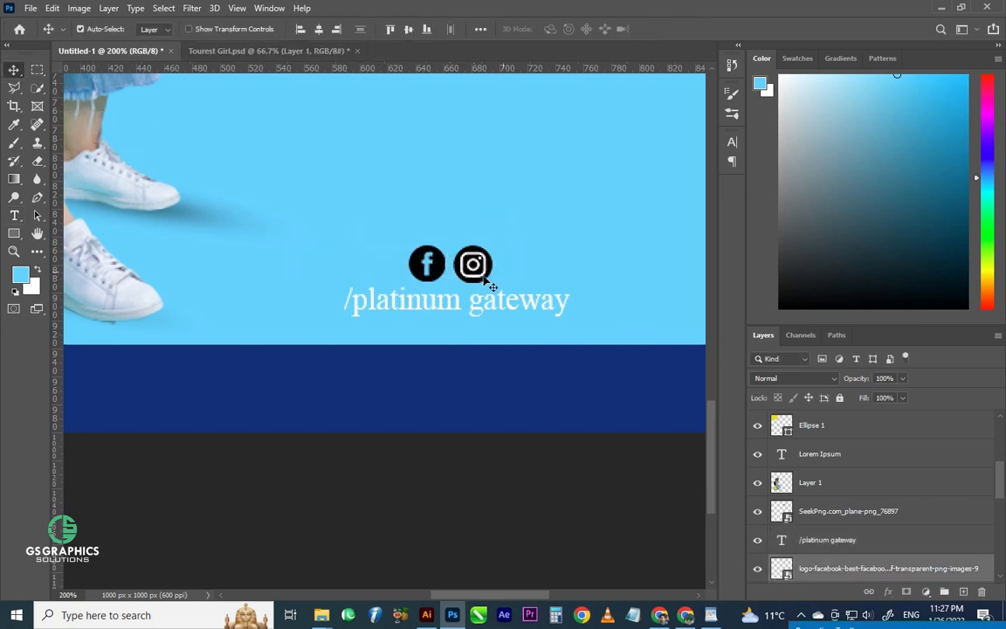
{"action": "left_click", "coordinate": [408, 29]}
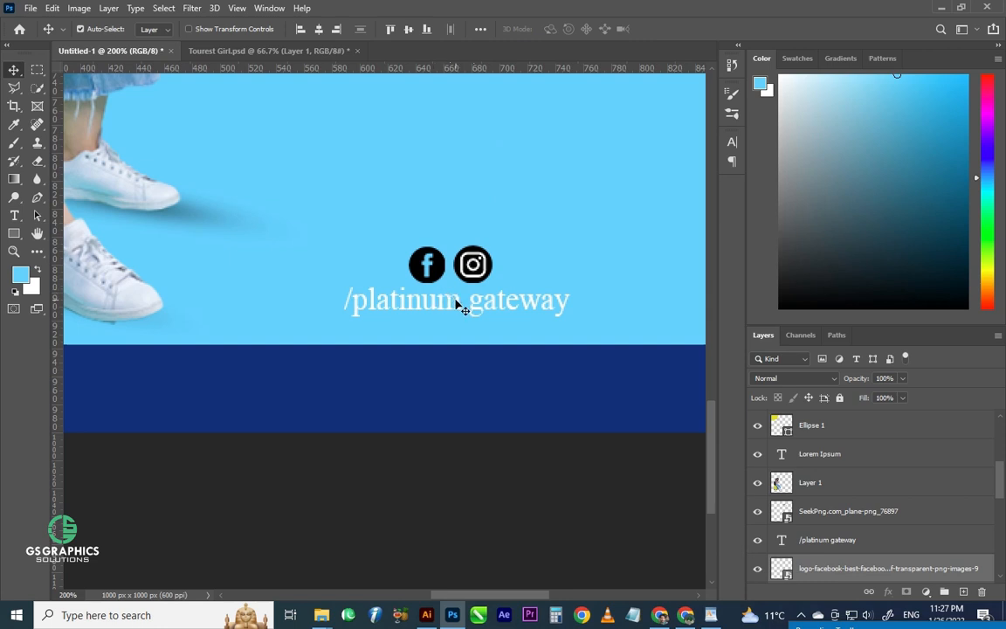
{"action": "left_click", "coordinate": [462, 305]}
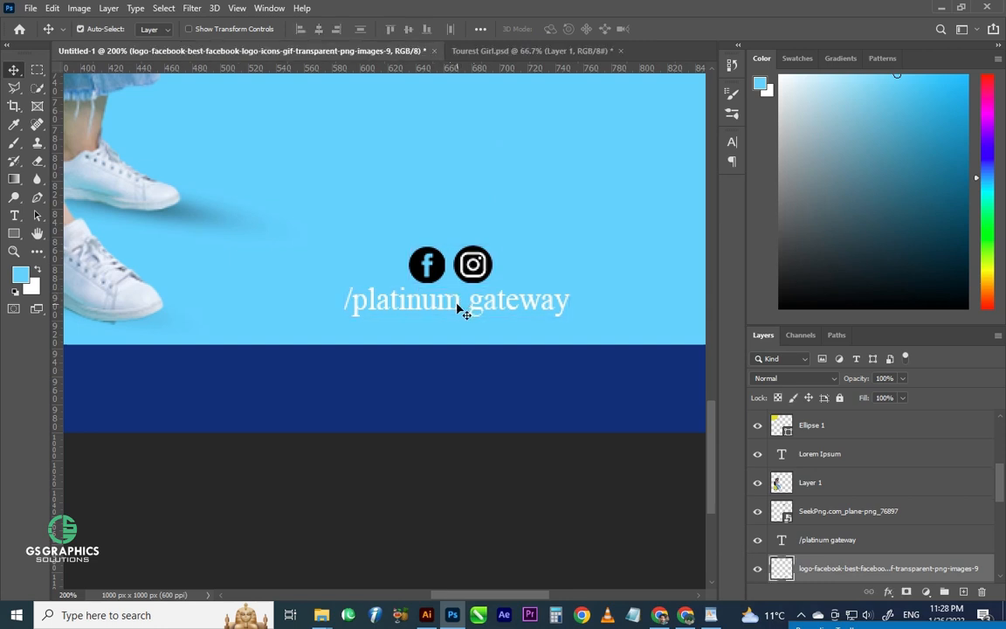
Center the merged social icons horizontally over the "/platinum gateway" text.
{"action": "left_click", "coordinate": [461, 308]}
{"action": "left_click", "coordinate": [319, 30]}
{"action": "left_click_drag", "start_coordinate": [437, 266], "coordinate": [485, 226]}
{"action": "left_click_drag", "start_coordinate": [481, 275], "coordinate": [511, 229]}
{"action": "key", "text": "ctrl+z"}
Move the social icons and the "/platinum gateway" text together up and slightly right above the bottom blue strip.
{"action": "left_click", "coordinate": [489, 310], "text": "shift"}
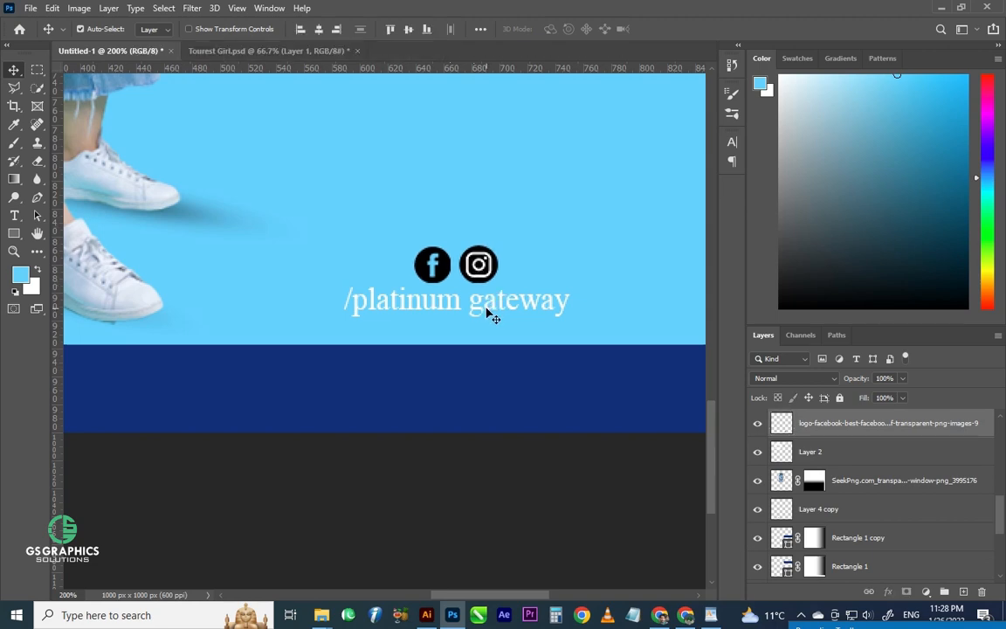
{"action": "left_click_drag", "start_coordinate": [489, 310], "coordinate": [504, 266]}
{"action": "scroll", "coordinate": [504, 266], "scroll_direction": "down", "scroll_amount": 8}
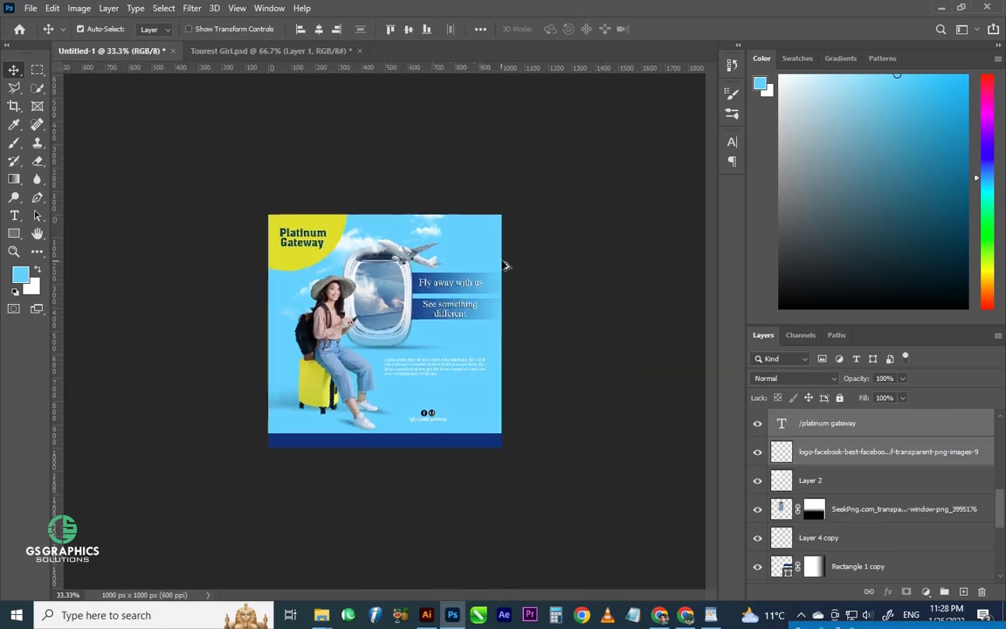
{"action": "left_click_drag", "start_coordinate": [197, 152], "coordinate": [628, 494]}
{"action": "key", "text": "ctrl+0"}
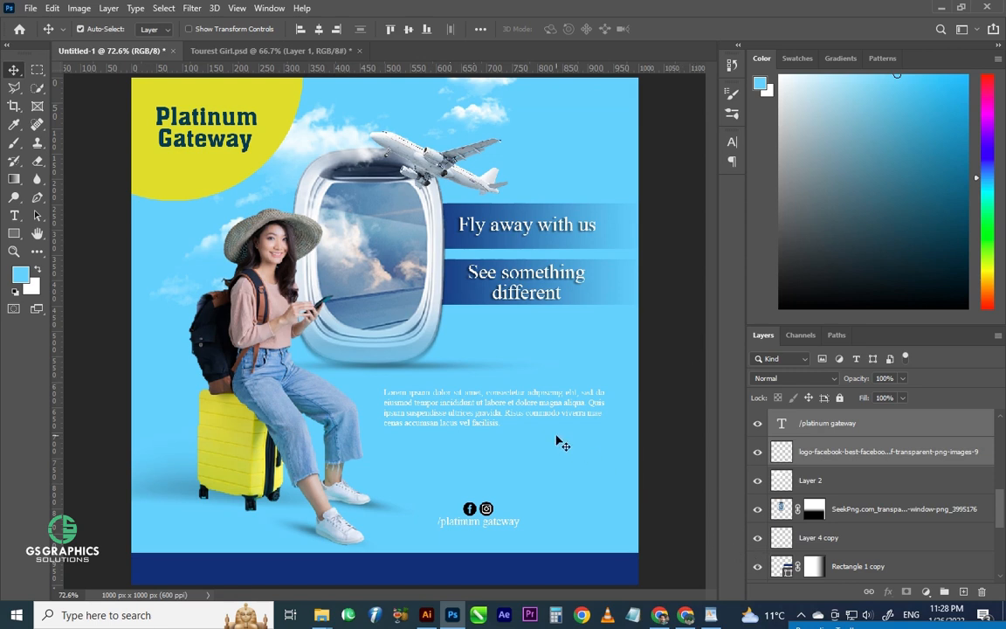
Recolor the "/platinum gateway" text dark blue (RGB 14, 75, 141), sampled from the "Fly away with us" band.
{"action": "double_click", "coordinate": [479, 522]}
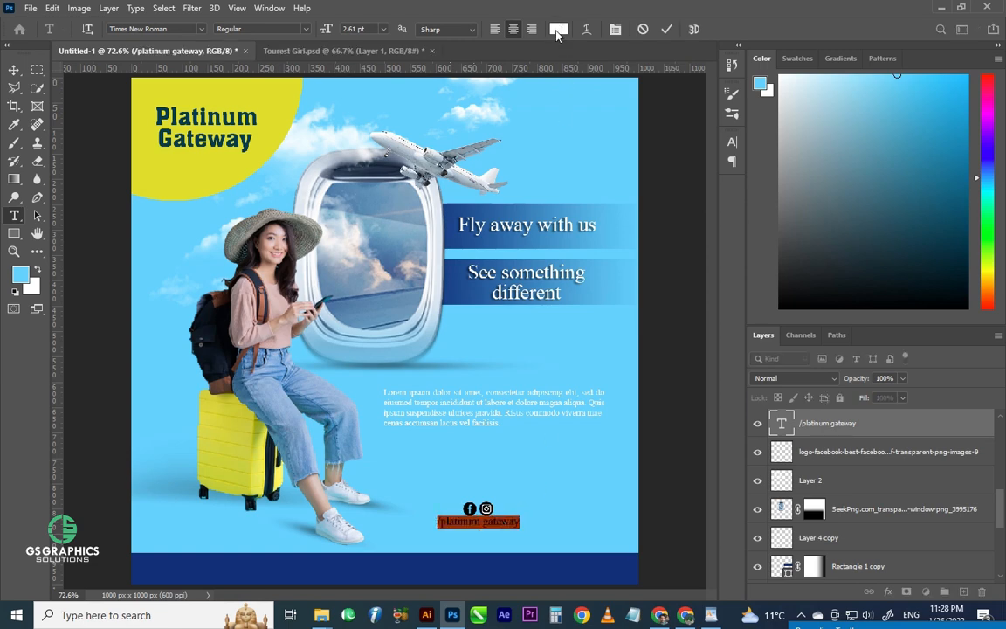
{"action": "left_click", "coordinate": [558, 29]}
{"action": "left_click", "coordinate": [459, 240]}
{"action": "left_click", "coordinate": [885, 232]}
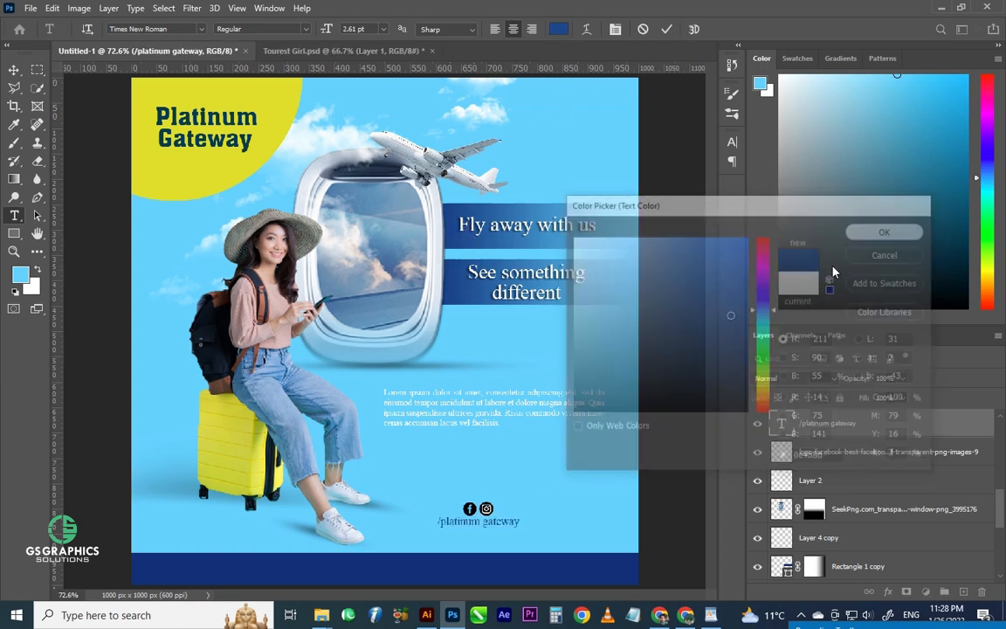
{"action": "key", "text": "ctrl+Return"}
{"action": "key", "text": "v"}
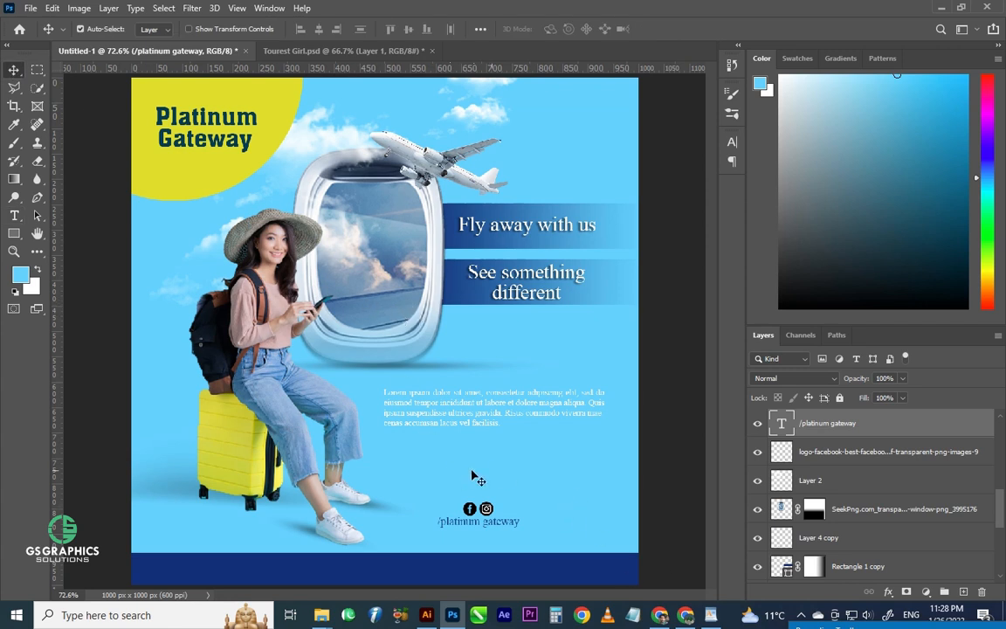
{"action": "left_click", "coordinate": [651, 551]}
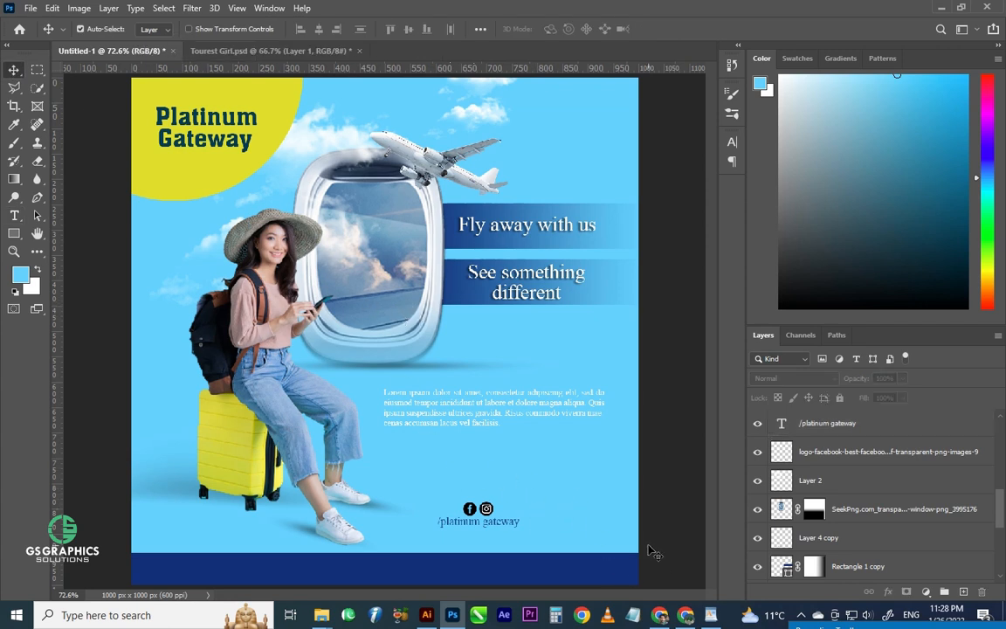